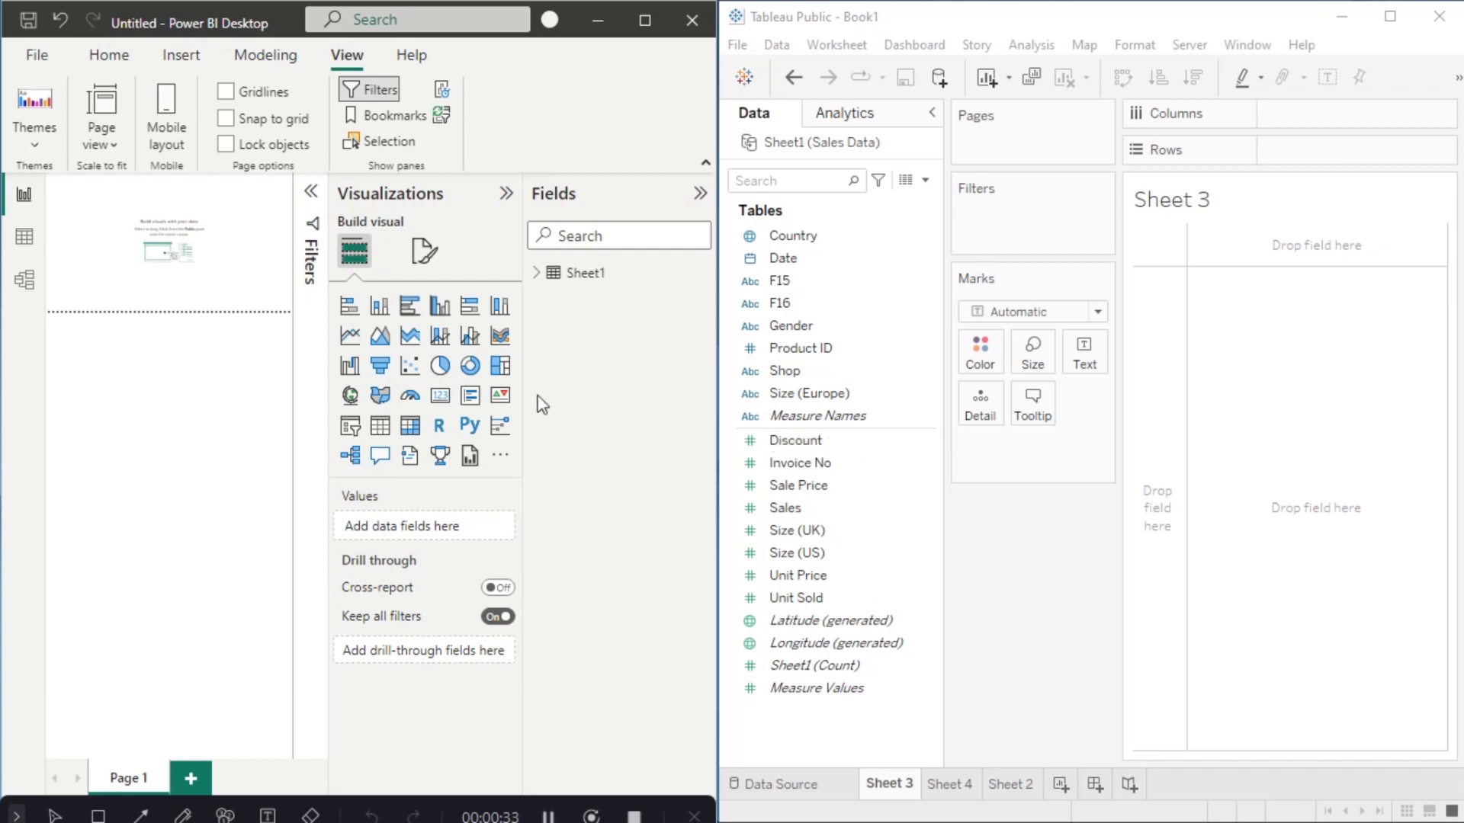
Step: Add a page-wide stacked column chart plotting Sum of Sales by Country
click(380, 306)
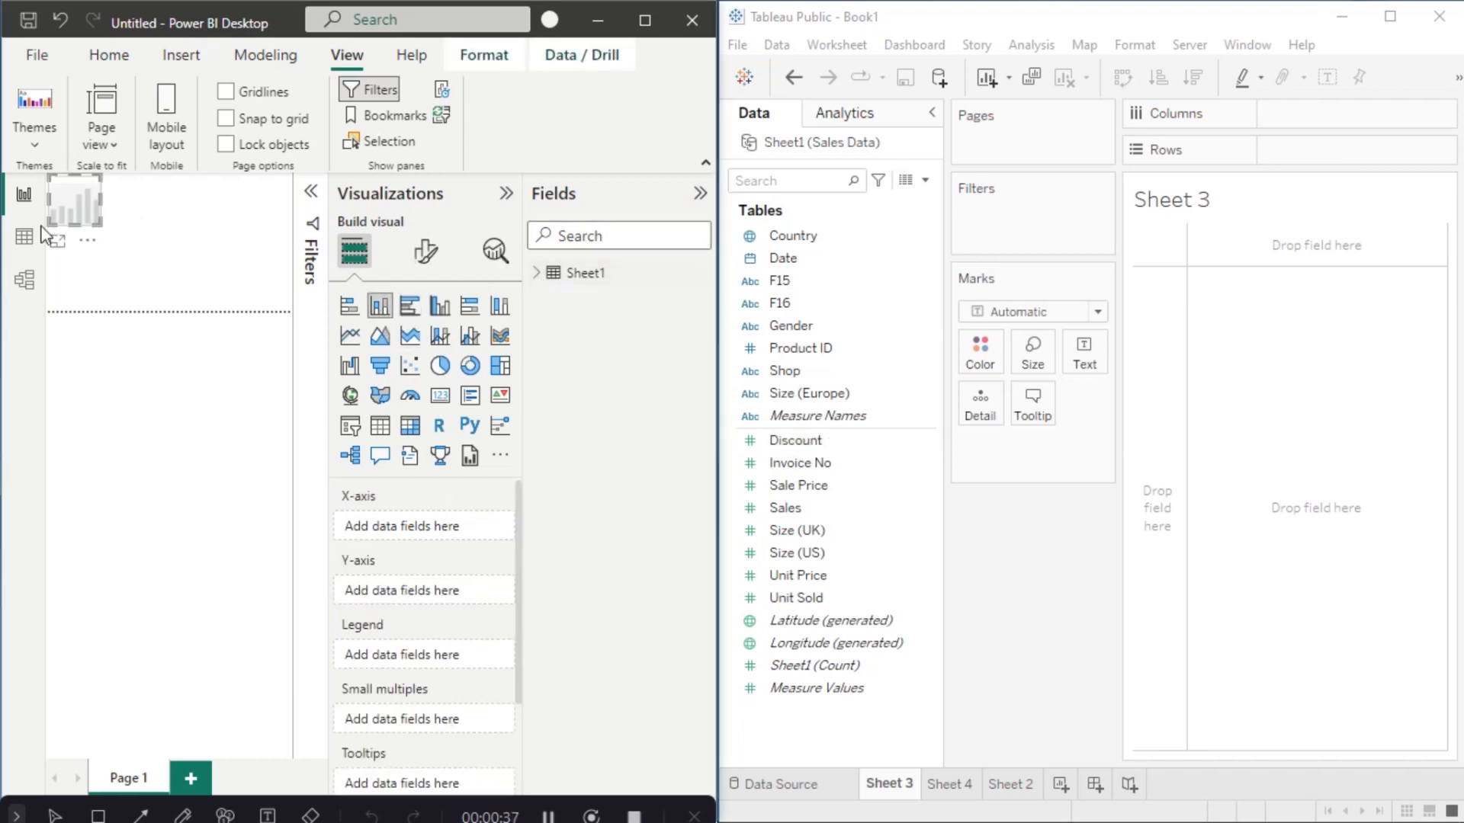
drag(90, 226, 322, 328)
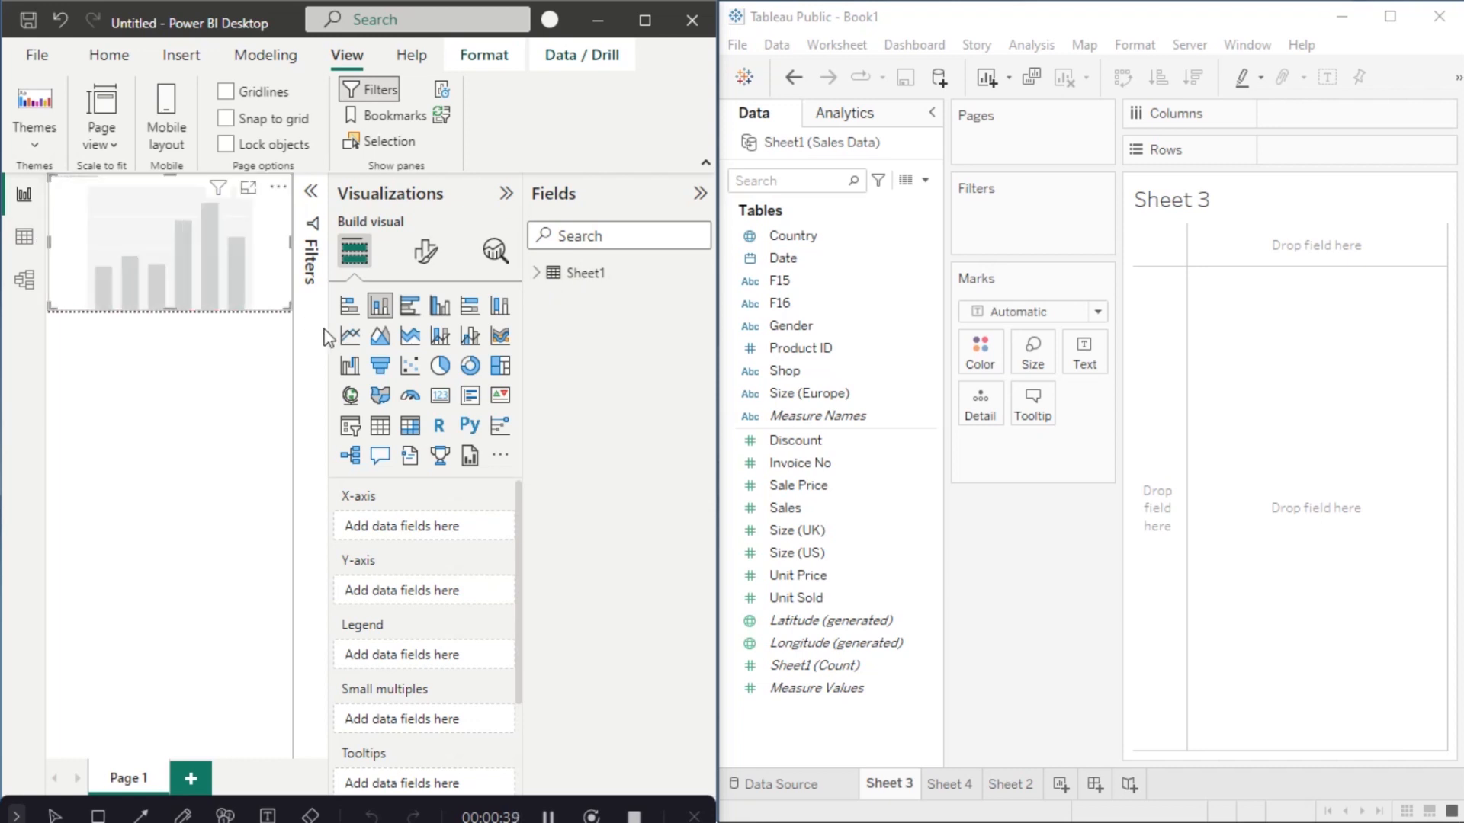
click(536, 272)
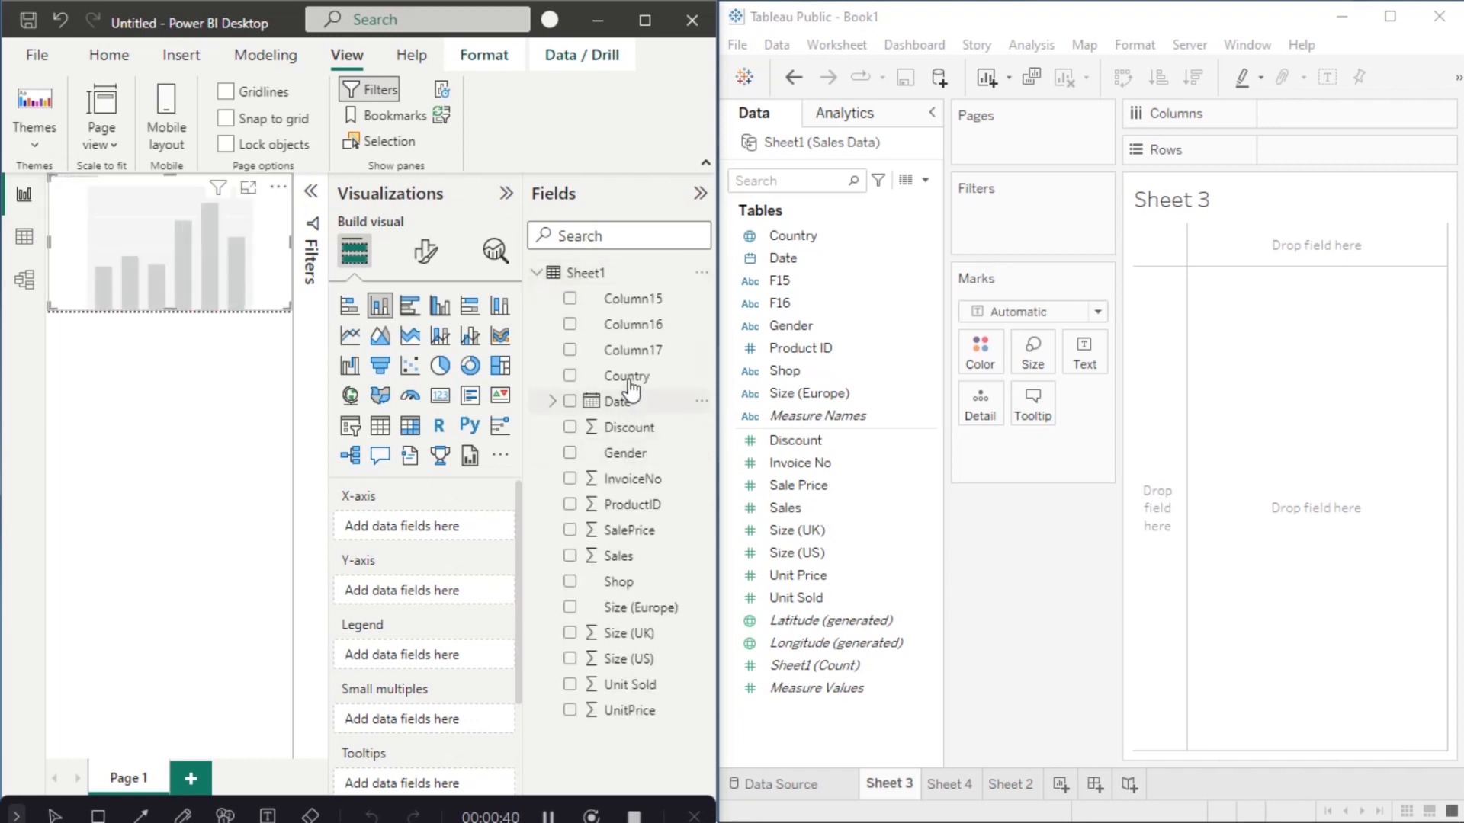
drag(623, 376, 429, 525)
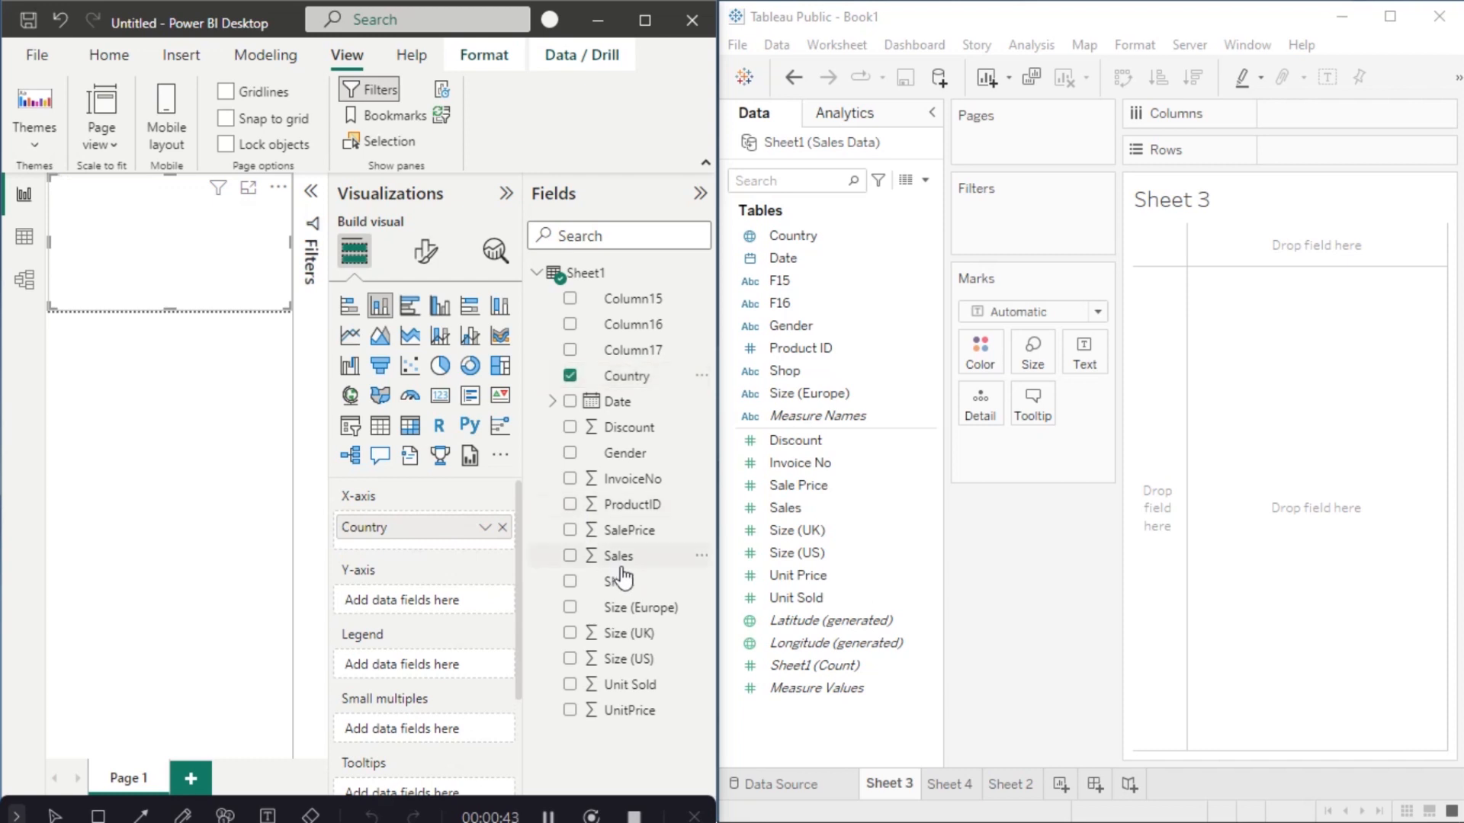
drag(624, 568, 415, 602)
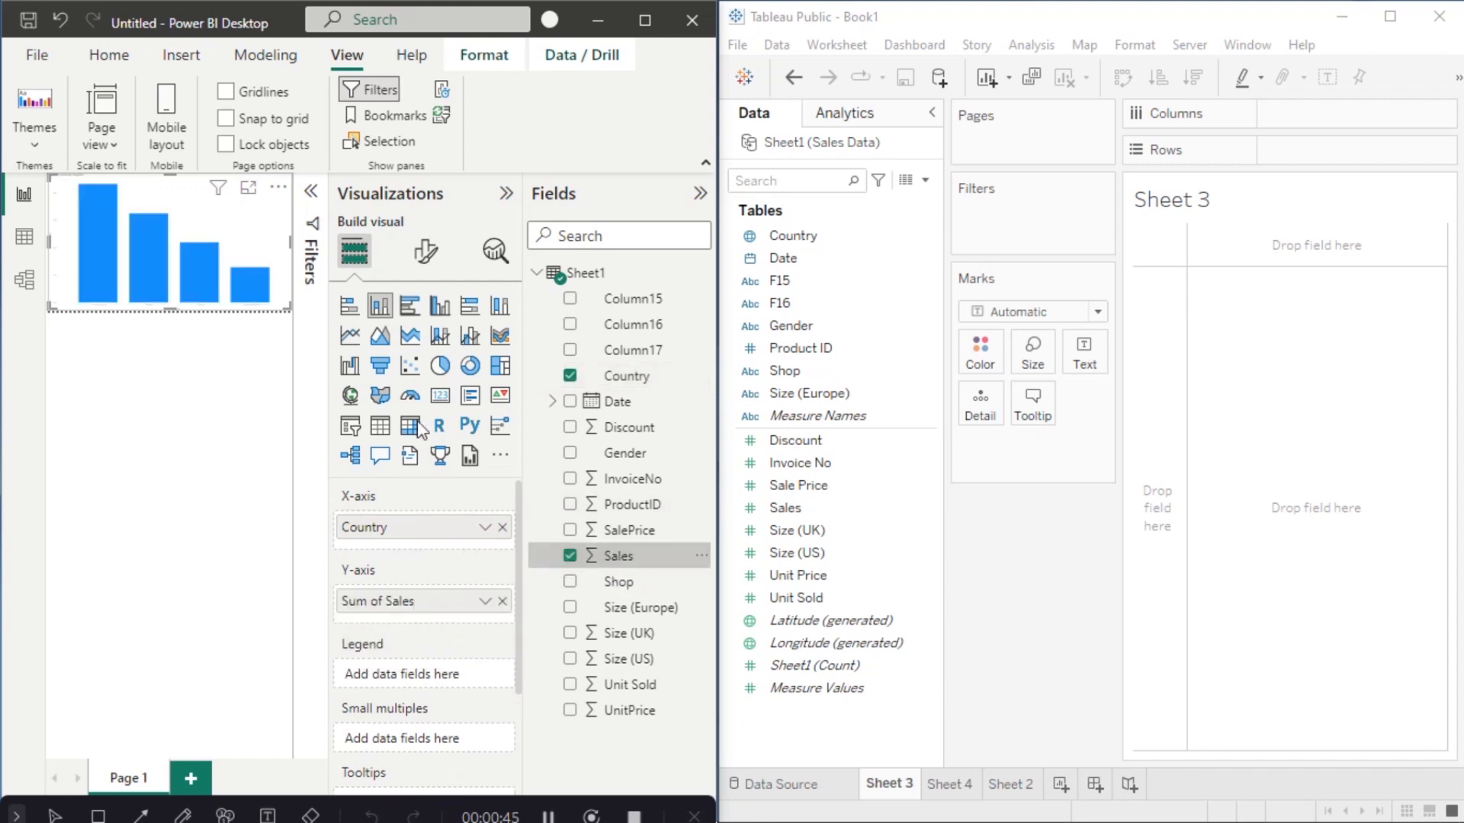
click(697, 193)
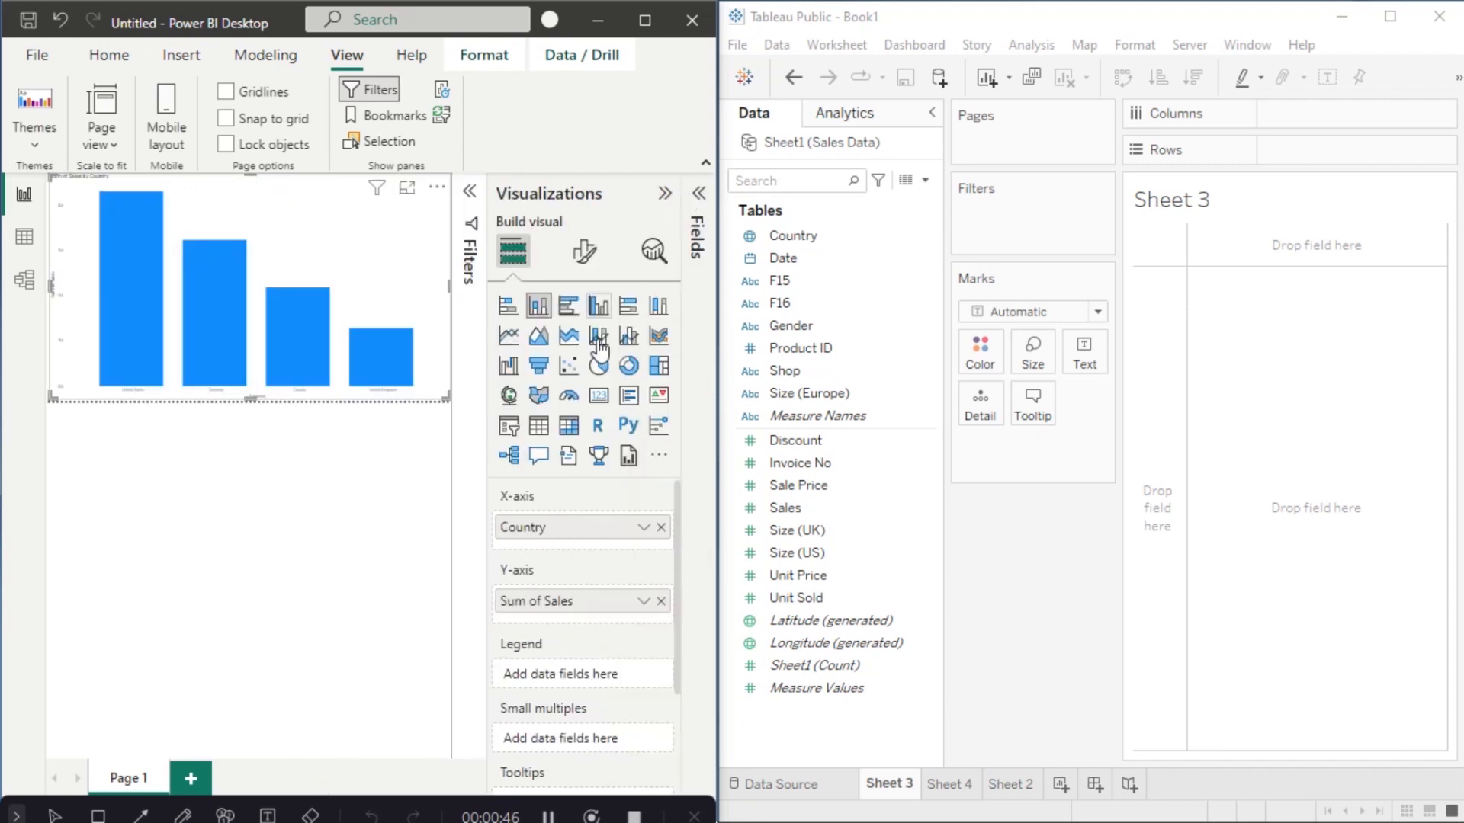
Step: Change the column chart's X-axis label font size from 9 to 30
click(582, 252)
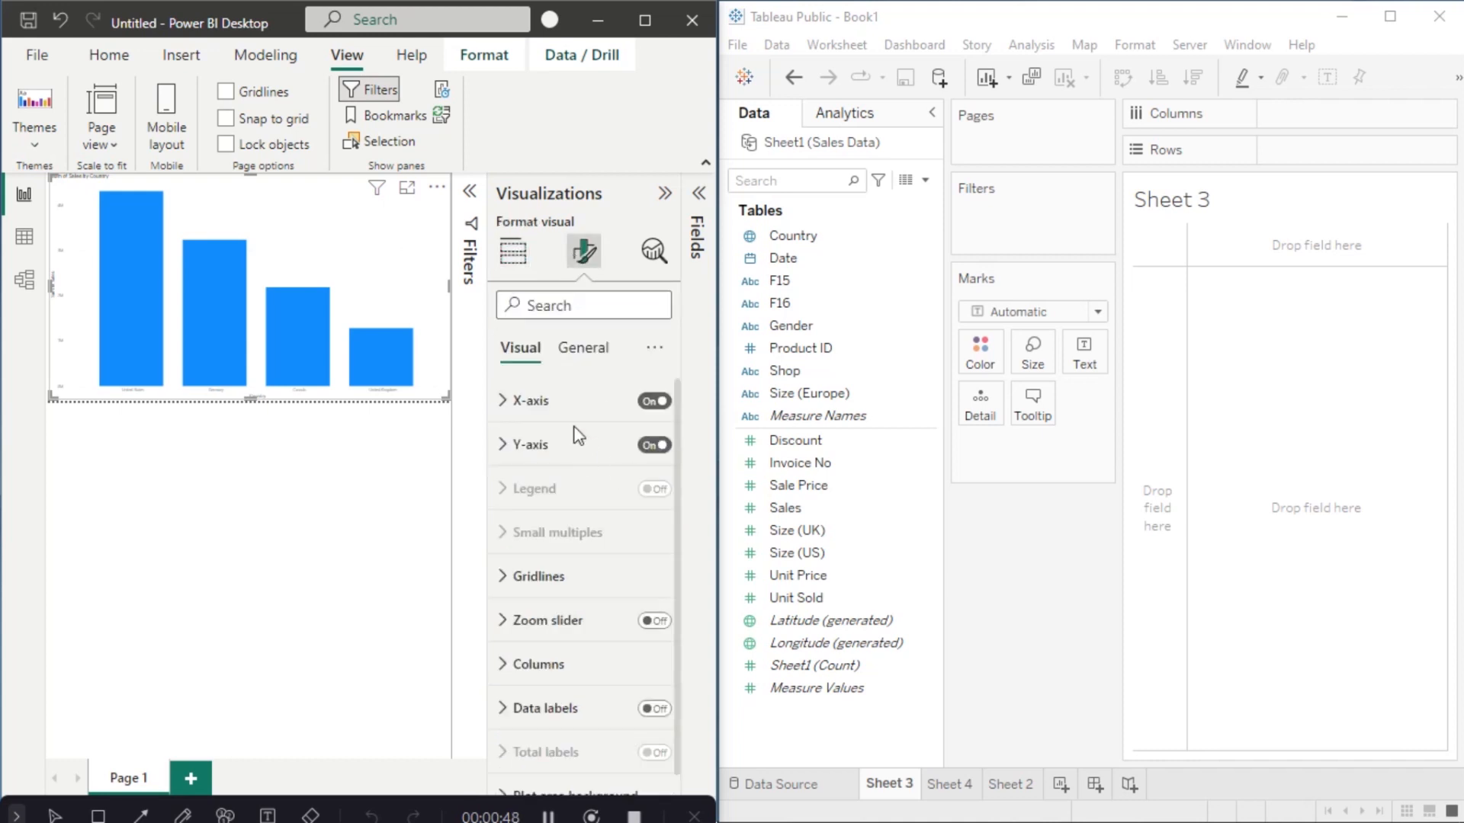
click(512, 404)
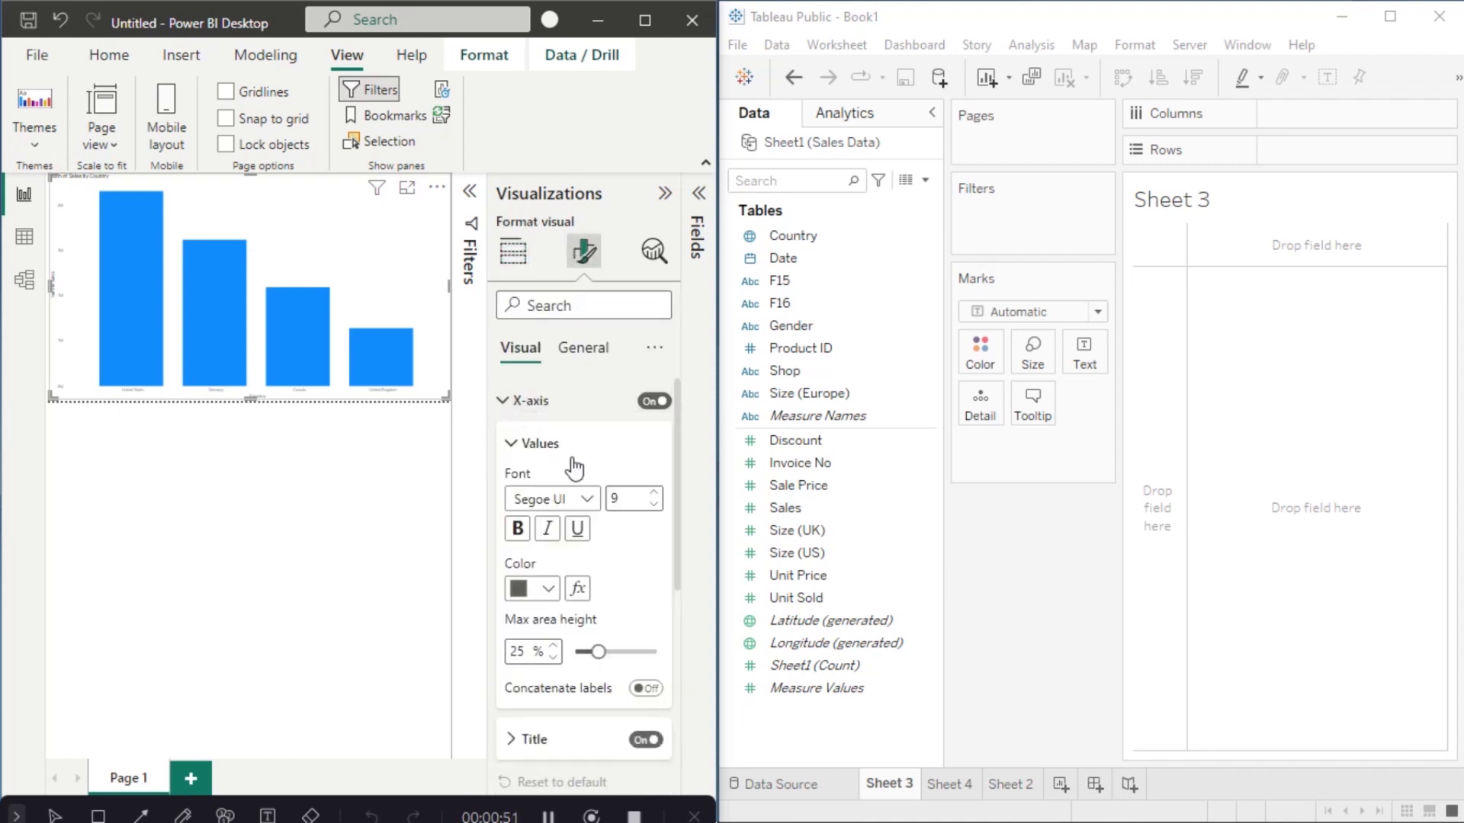
drag(676, 587, 680, 555)
click(625, 498)
key(BackSpace)
text(30)
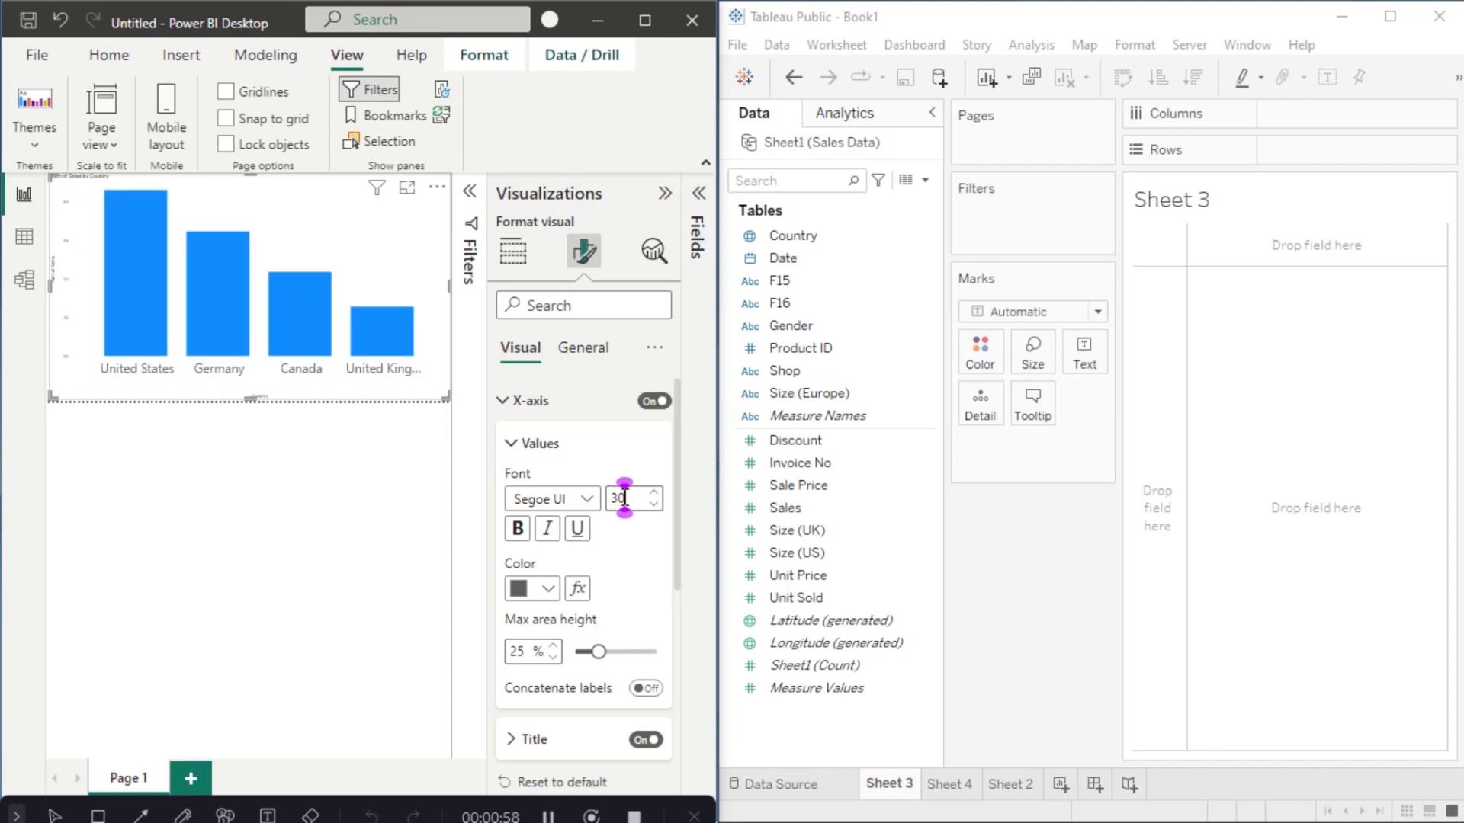
click(600, 454)
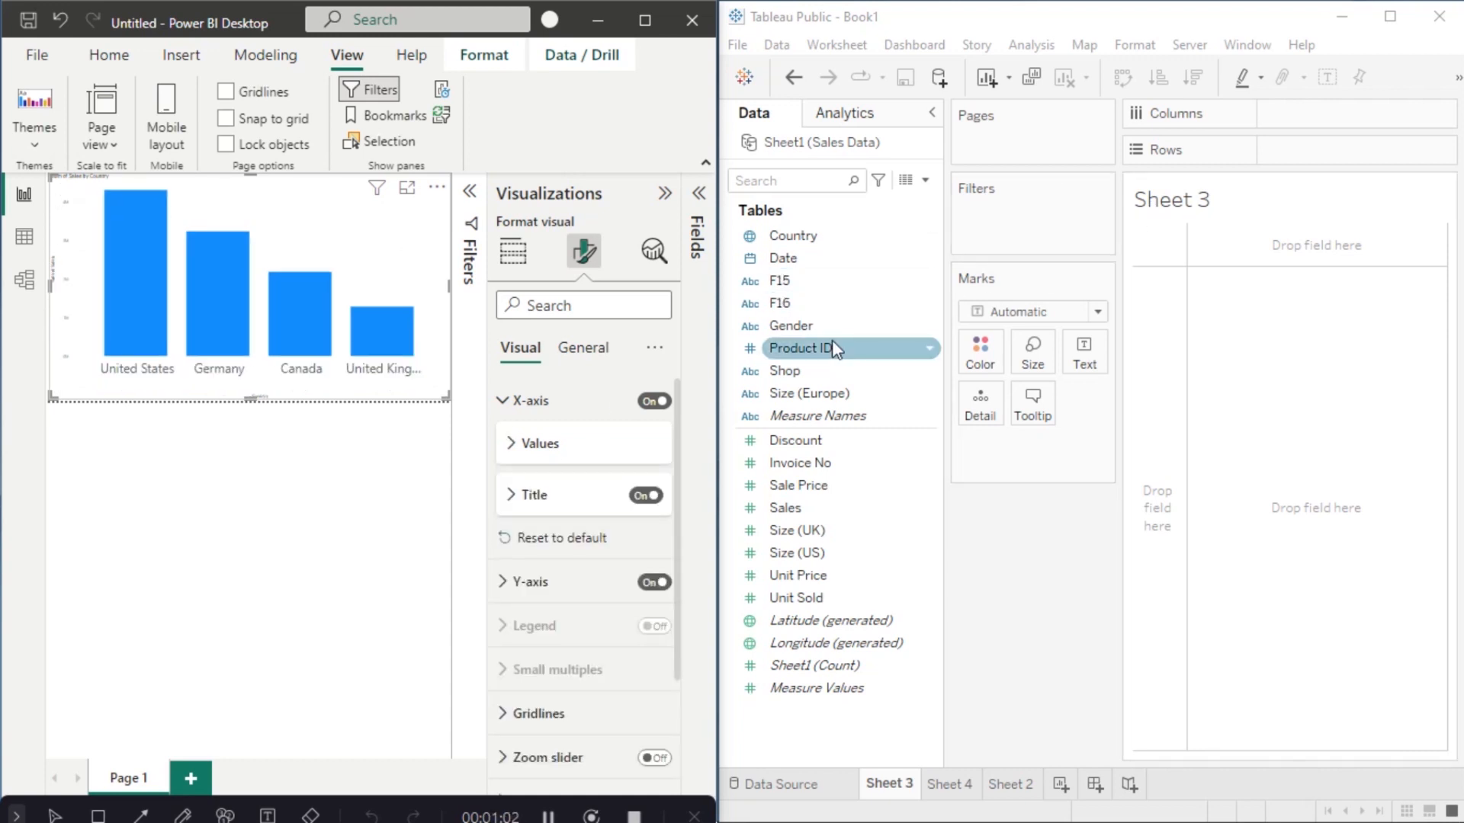
Step: Put Country on Columns and SUM(Sales) on Rows in Sheet 3, giving four country bars
drag(821, 254, 1303, 126)
drag(785, 508, 1326, 164)
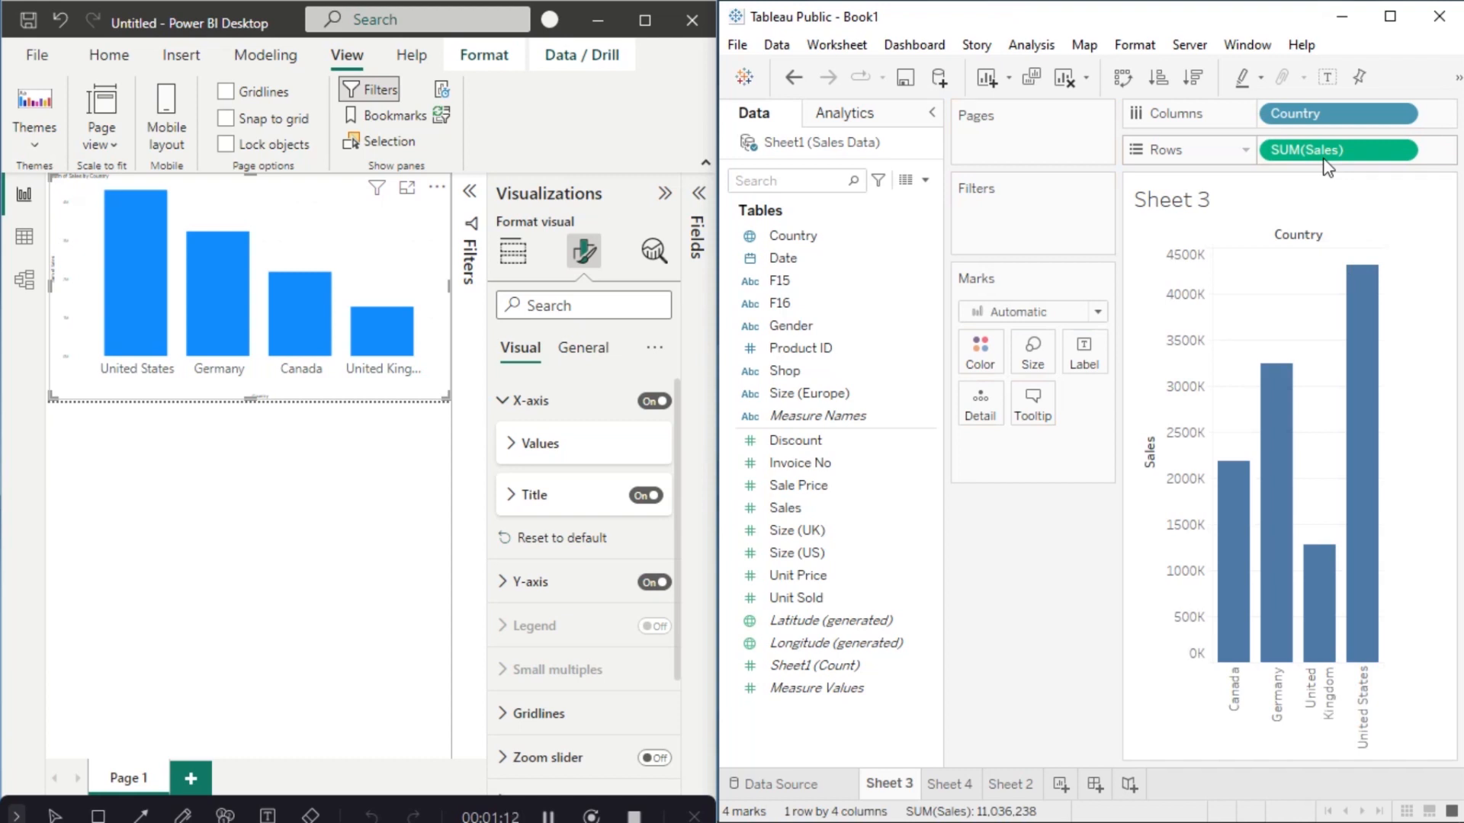
mouse_move(1364, 351)
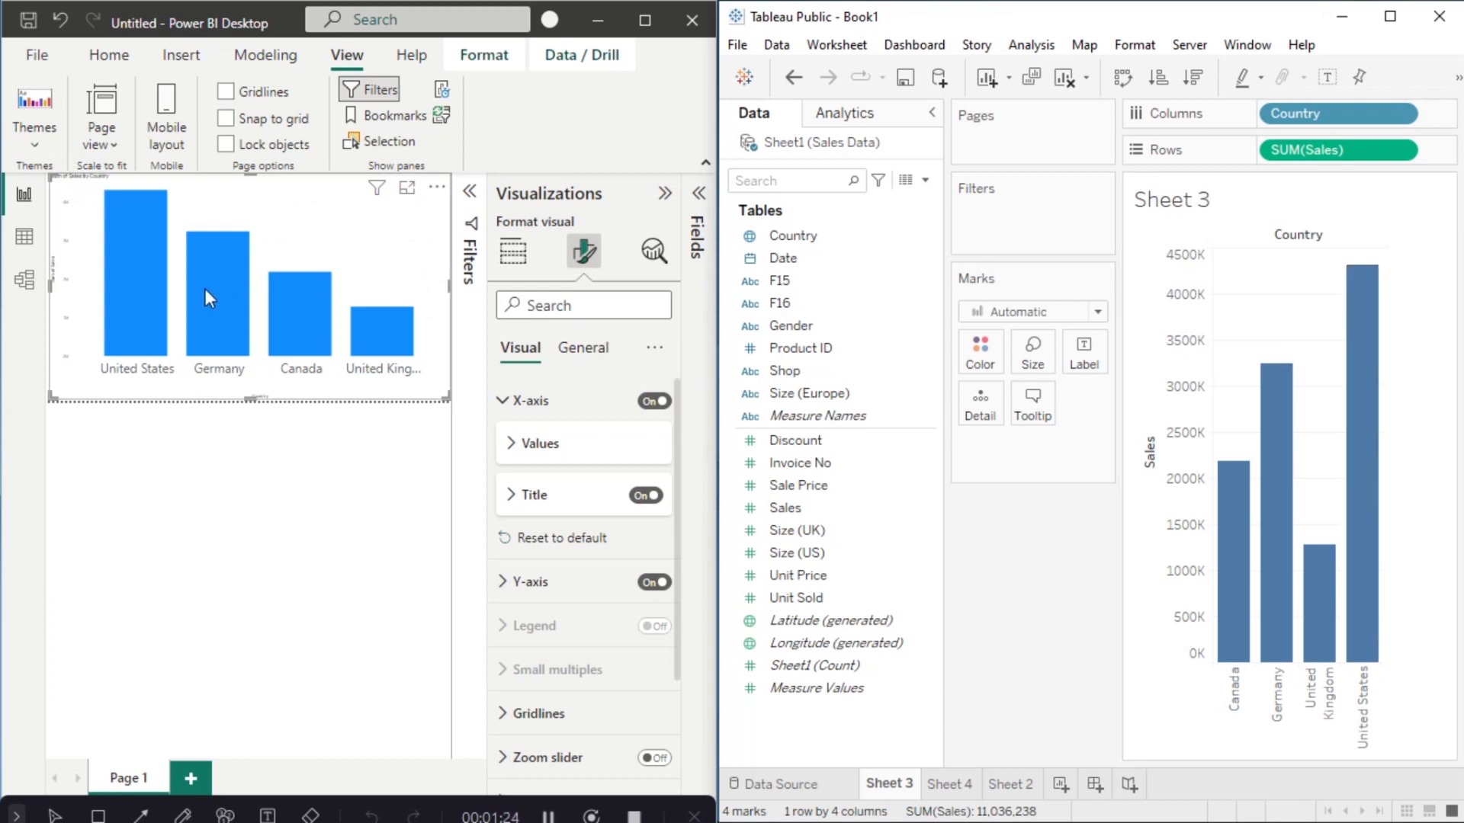
mouse_move(204, 288)
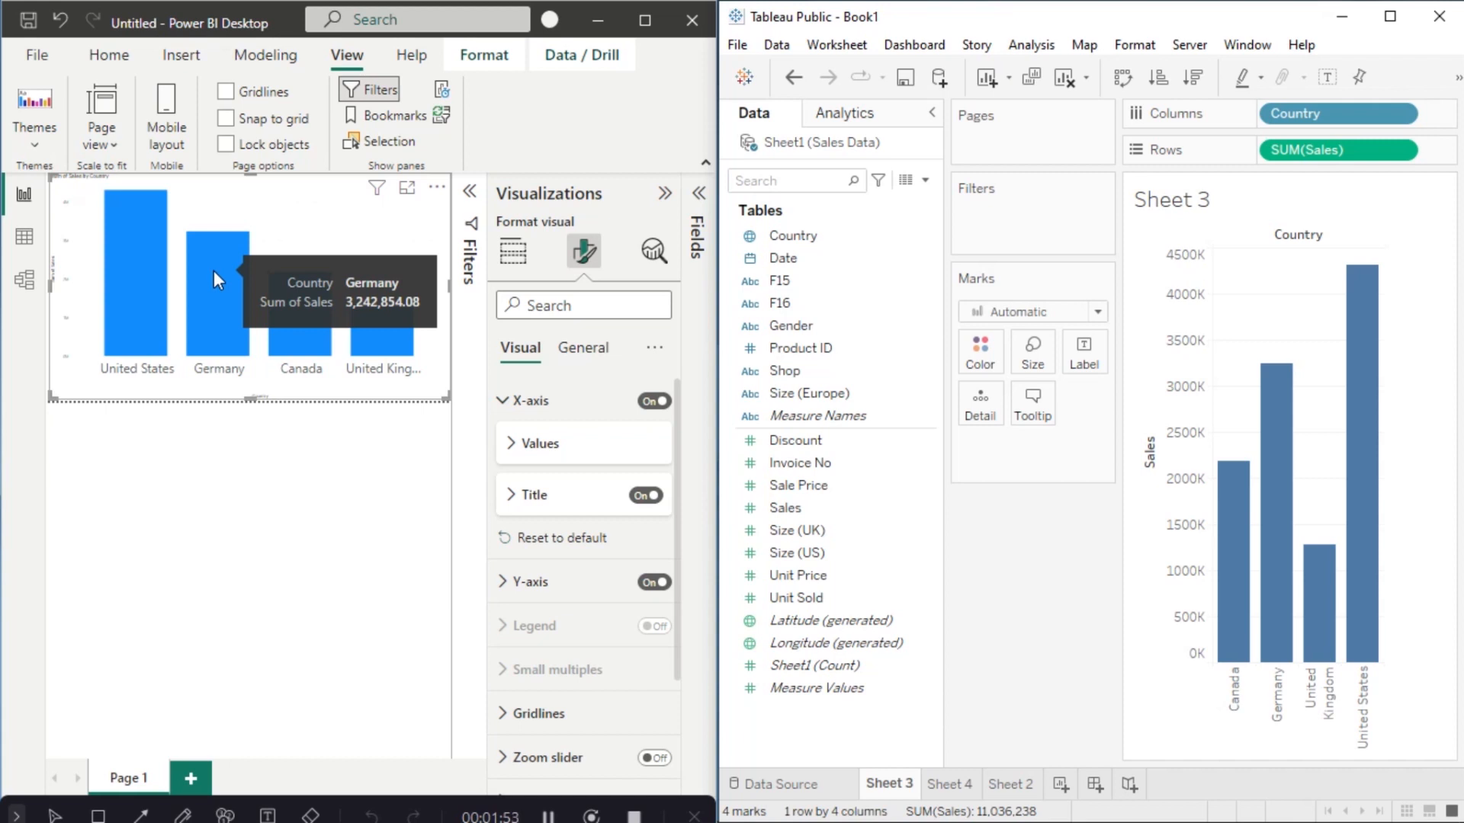
Step: Add a blank Page 2 in Power BI and switch Tableau to the empty Sheet 4
click(196, 777)
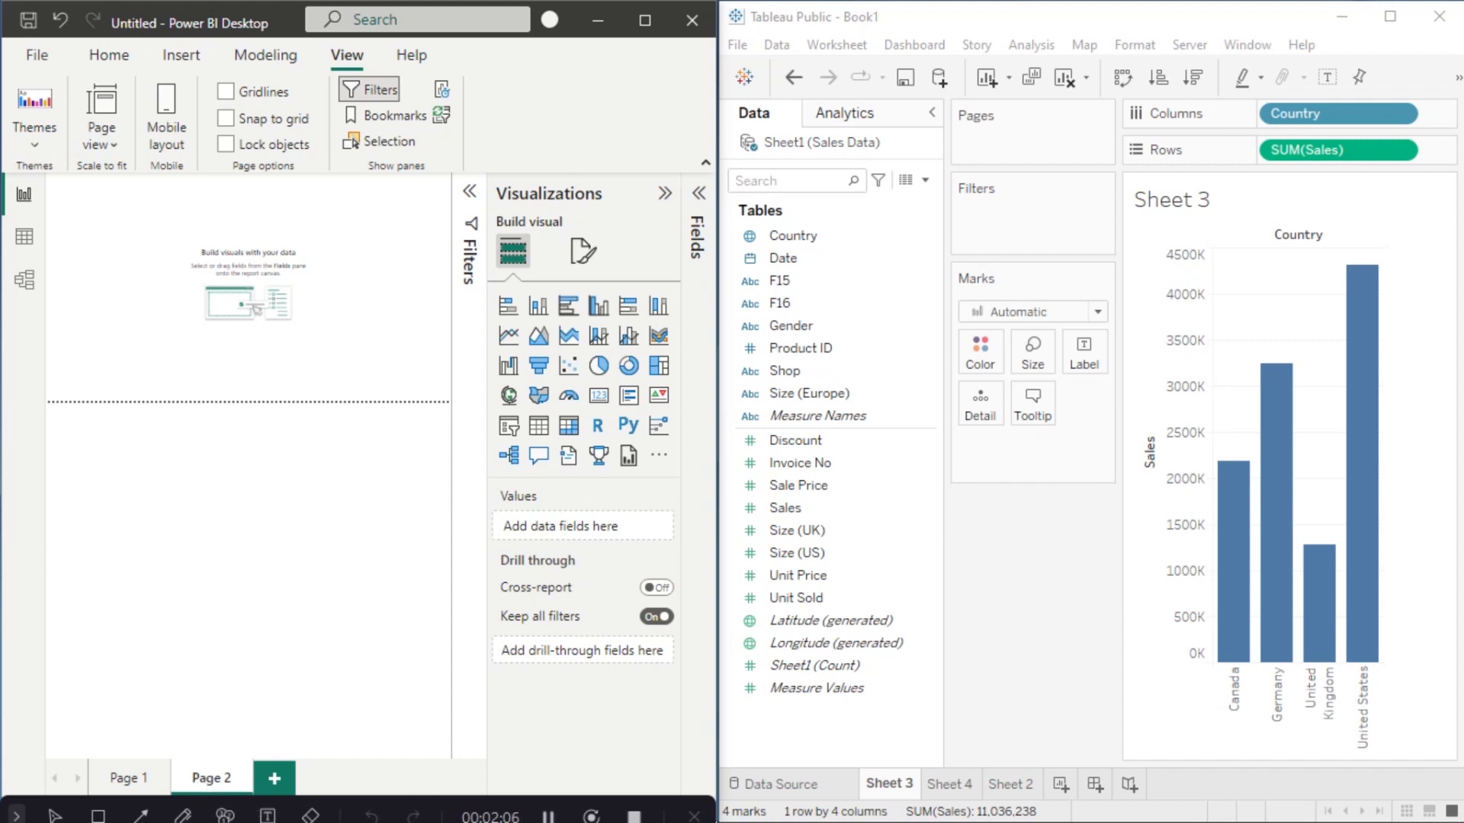
click(946, 785)
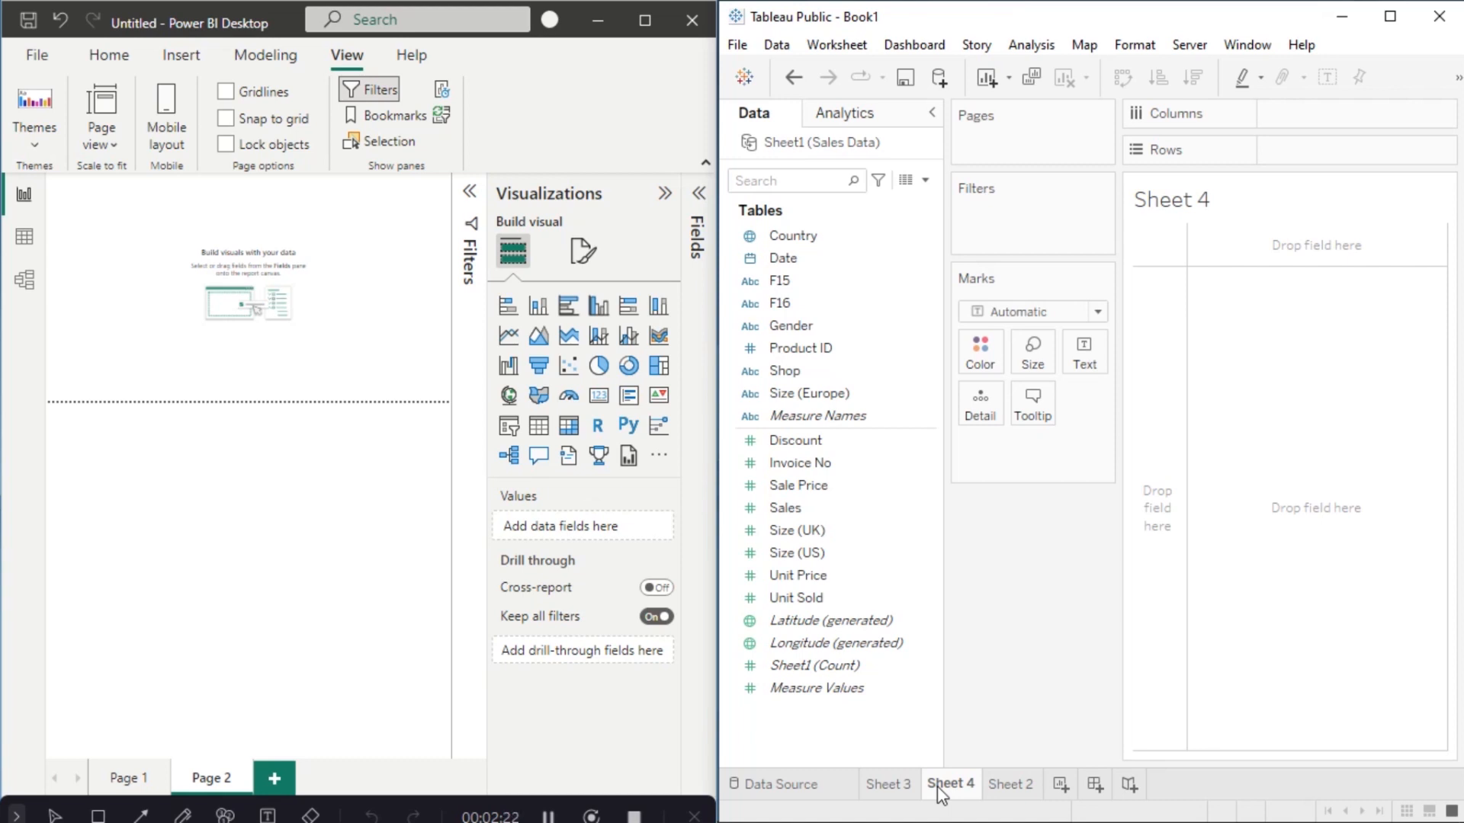
Step: Set Page 2's canvas type to Tooltip in the page's canvas settings
click(300, 277)
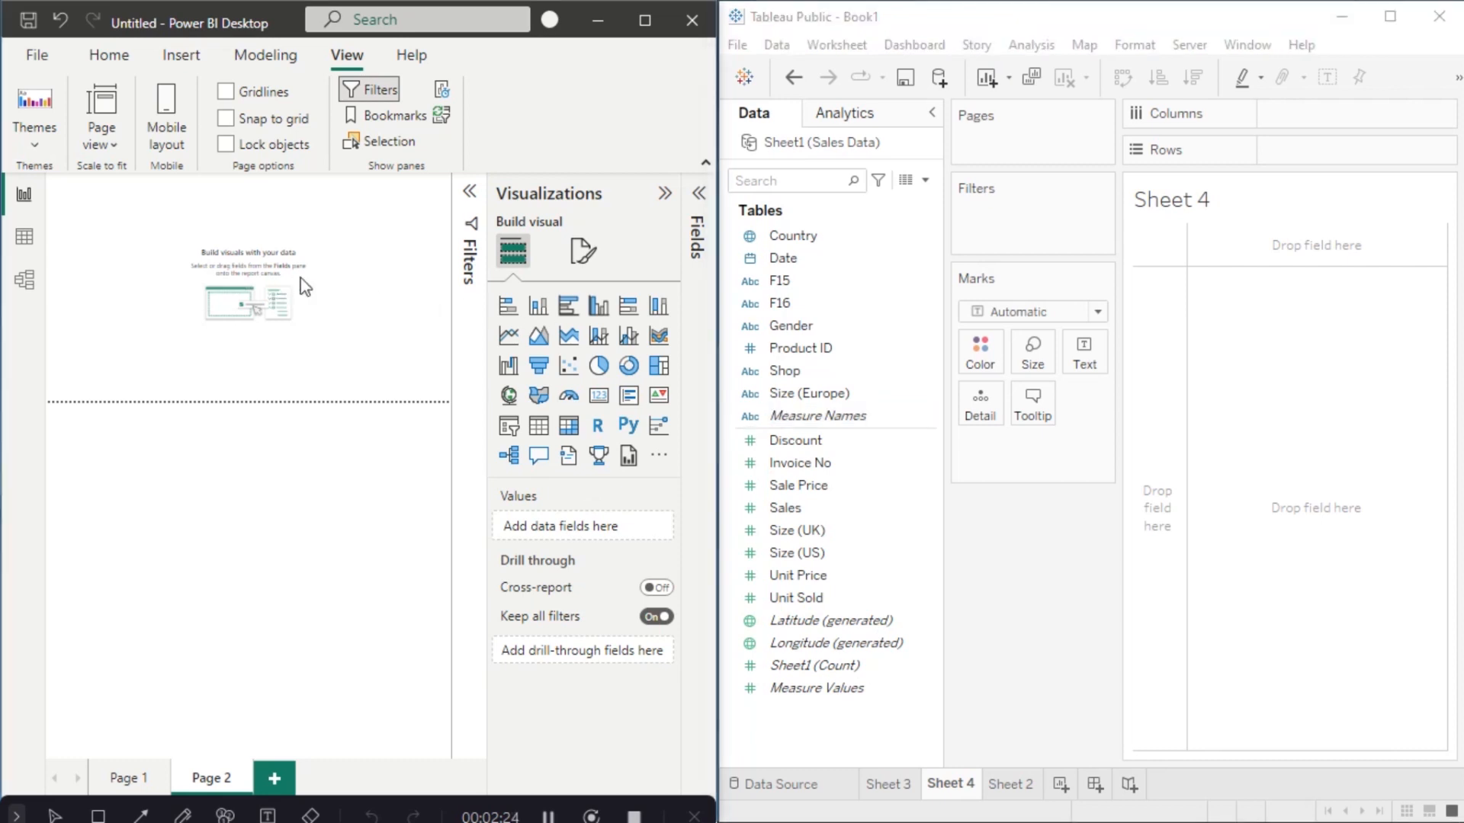
click(579, 267)
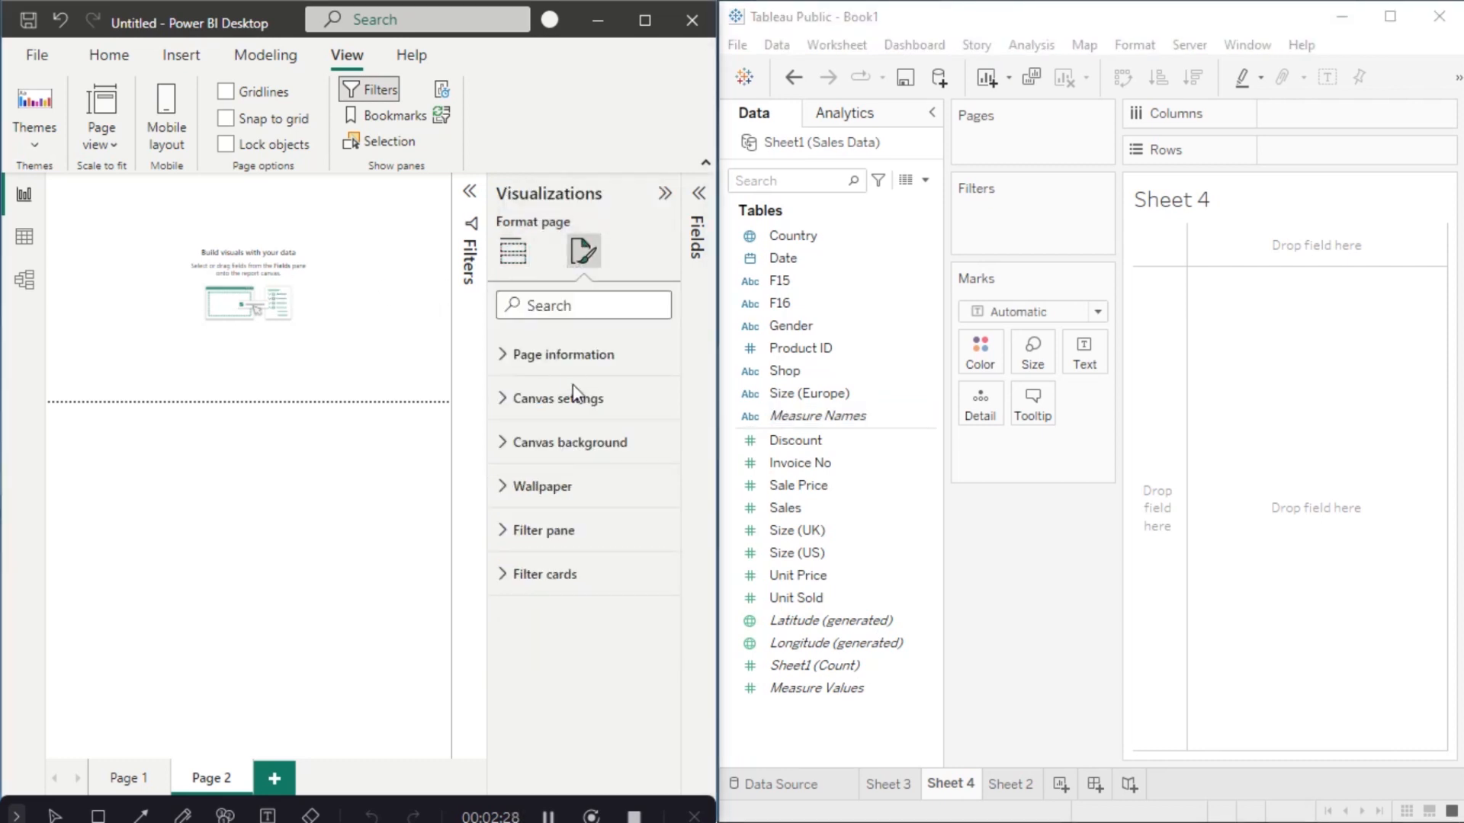
click(532, 359)
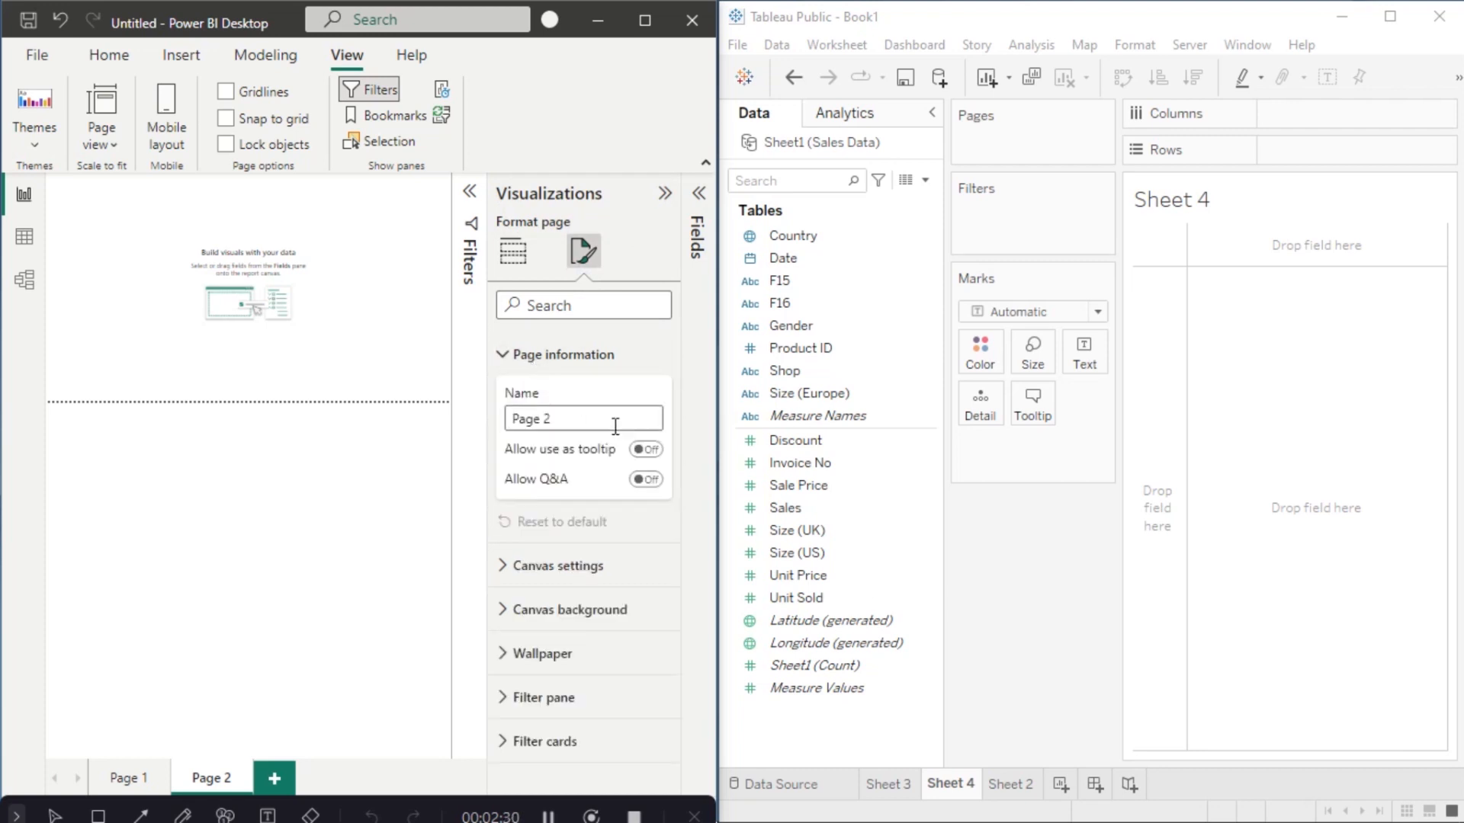
click(507, 355)
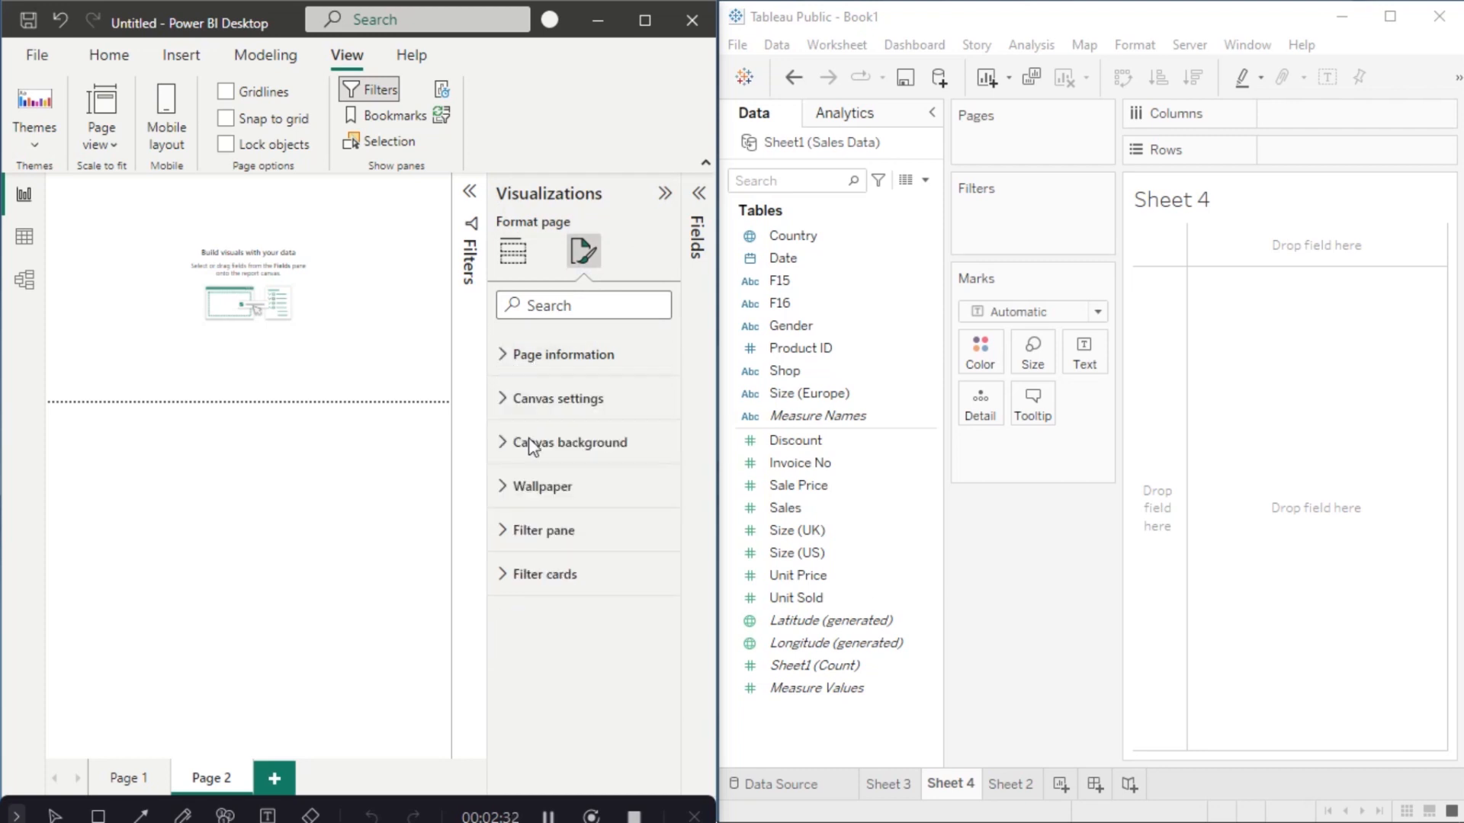
click(523, 415)
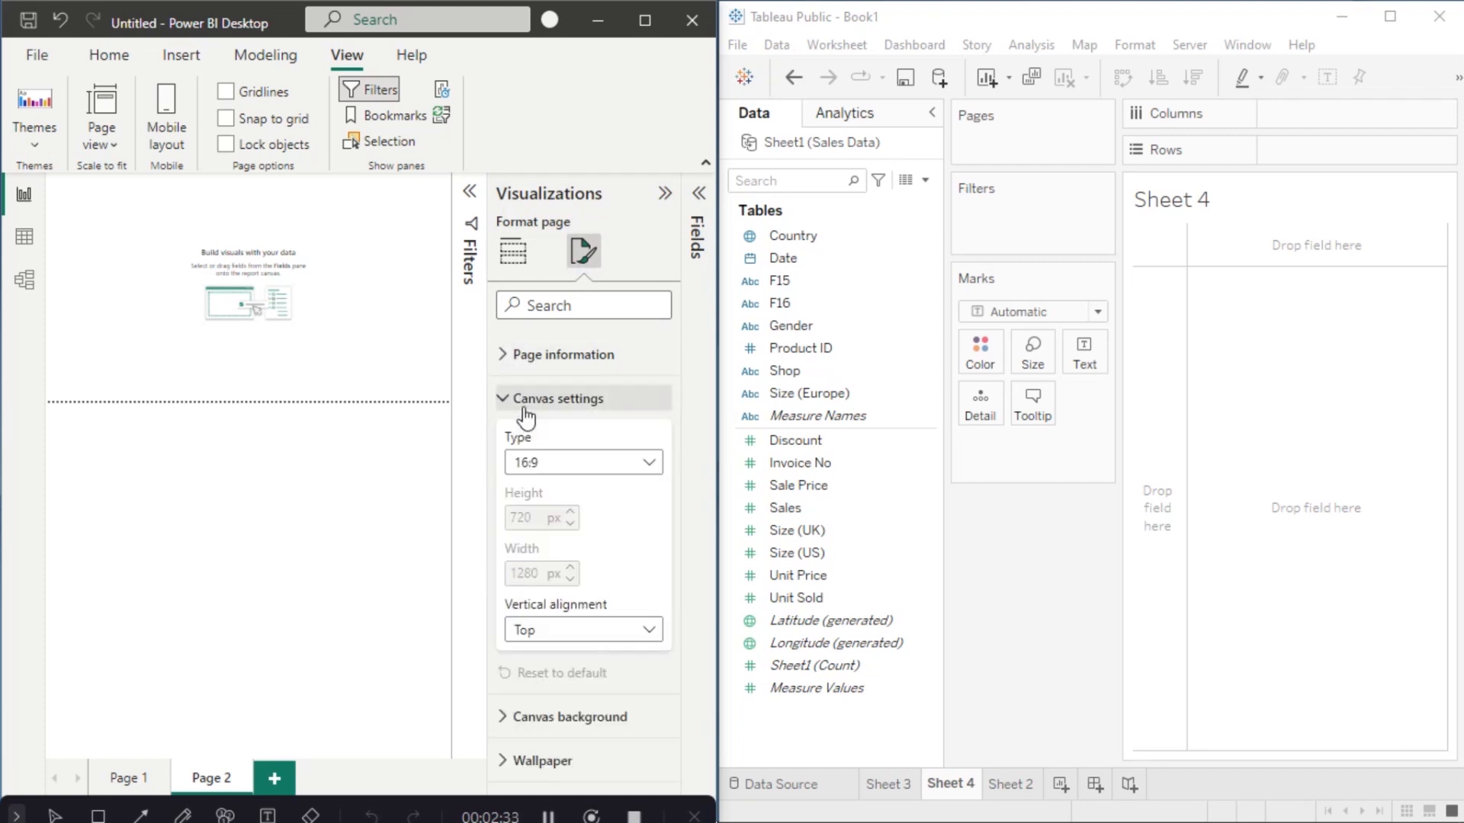
click(610, 468)
click(585, 572)
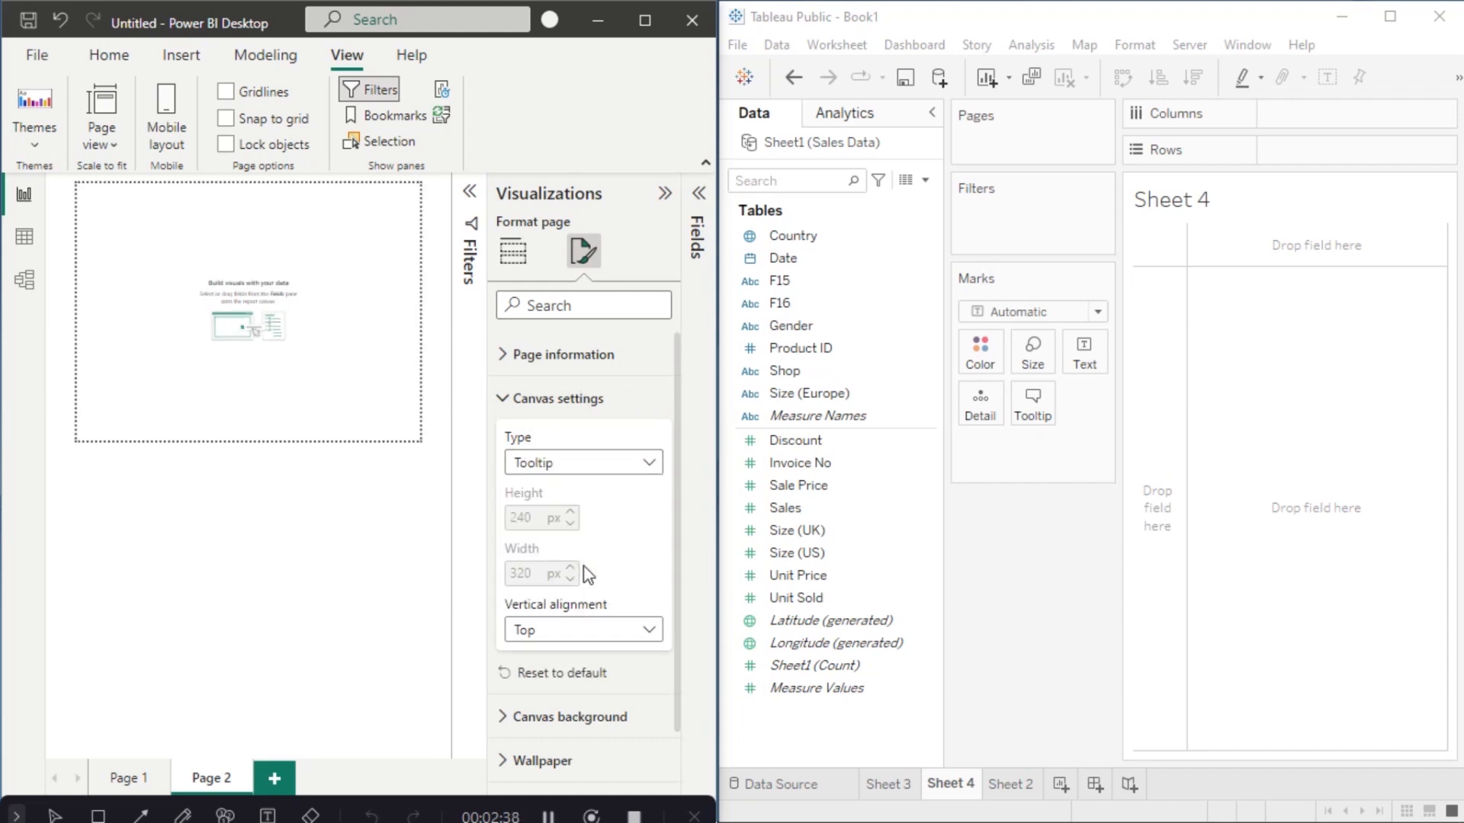
click(503, 413)
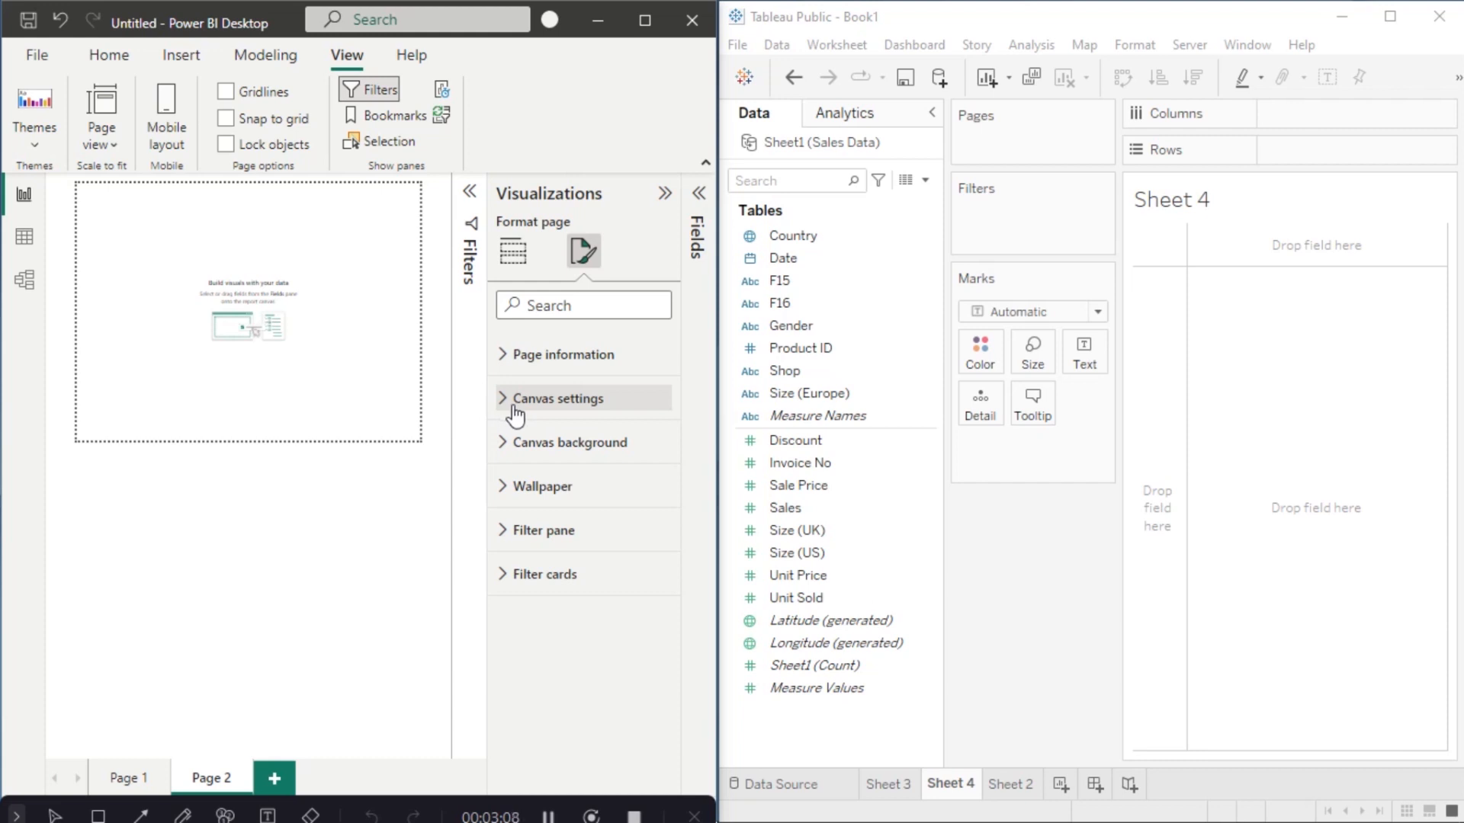
click(839, 395)
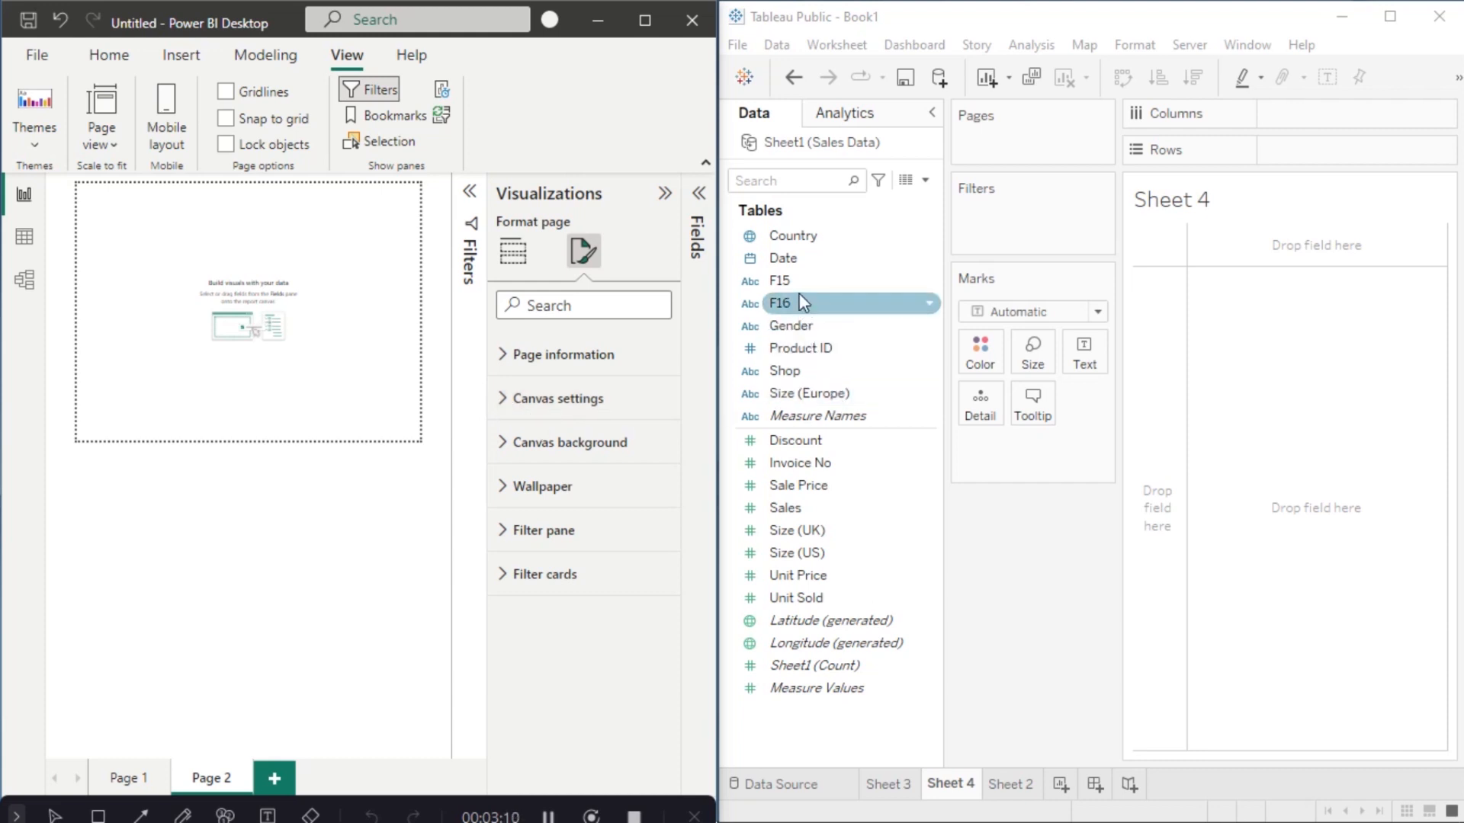
Step: Put Gender on Columns and SUM(Sale Price) on Rows in Sheet 4, giving Female and Male bars
drag(792, 325, 1310, 125)
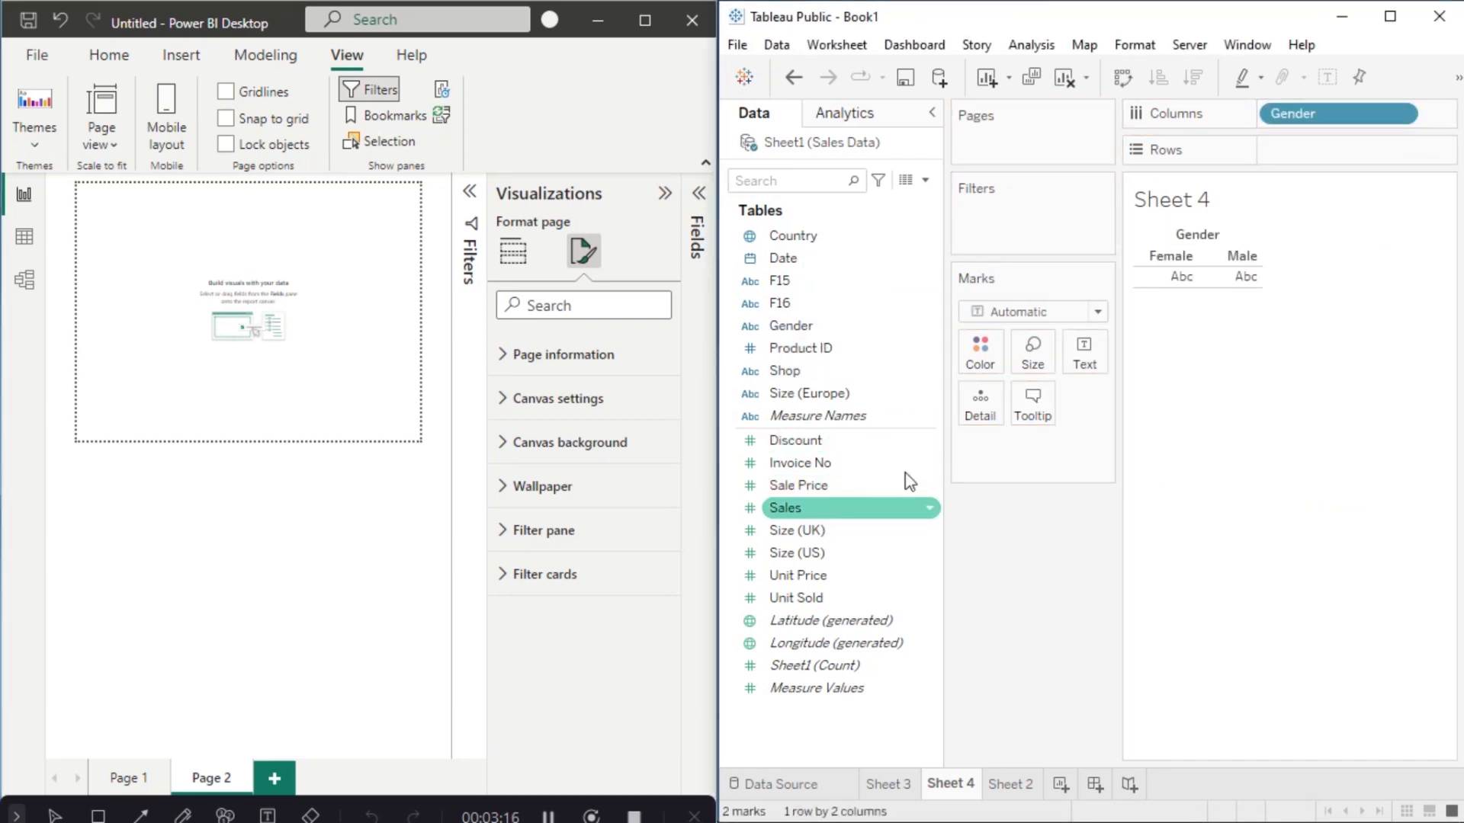
drag(907, 483, 1357, 166)
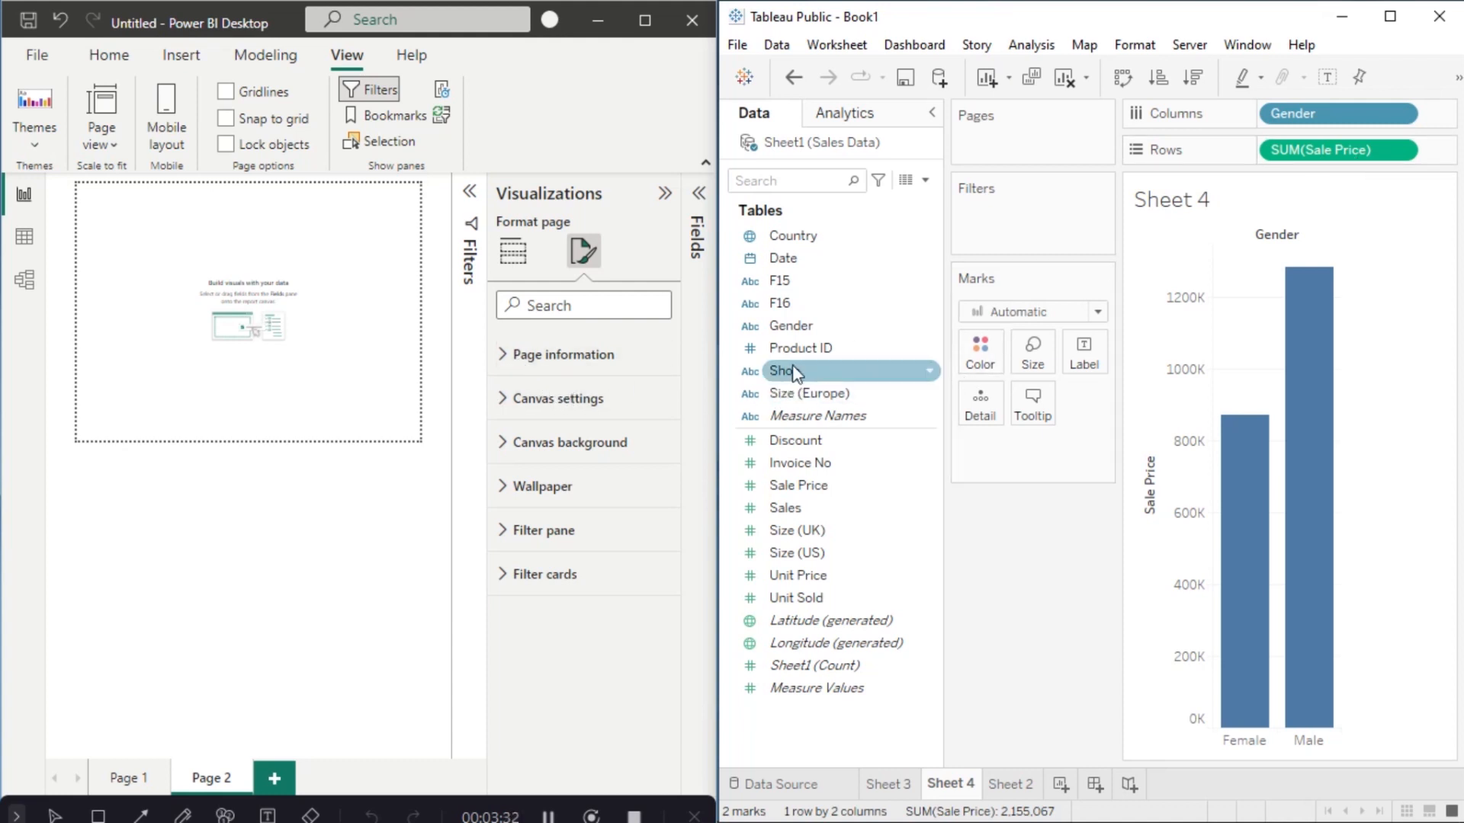
click(696, 238)
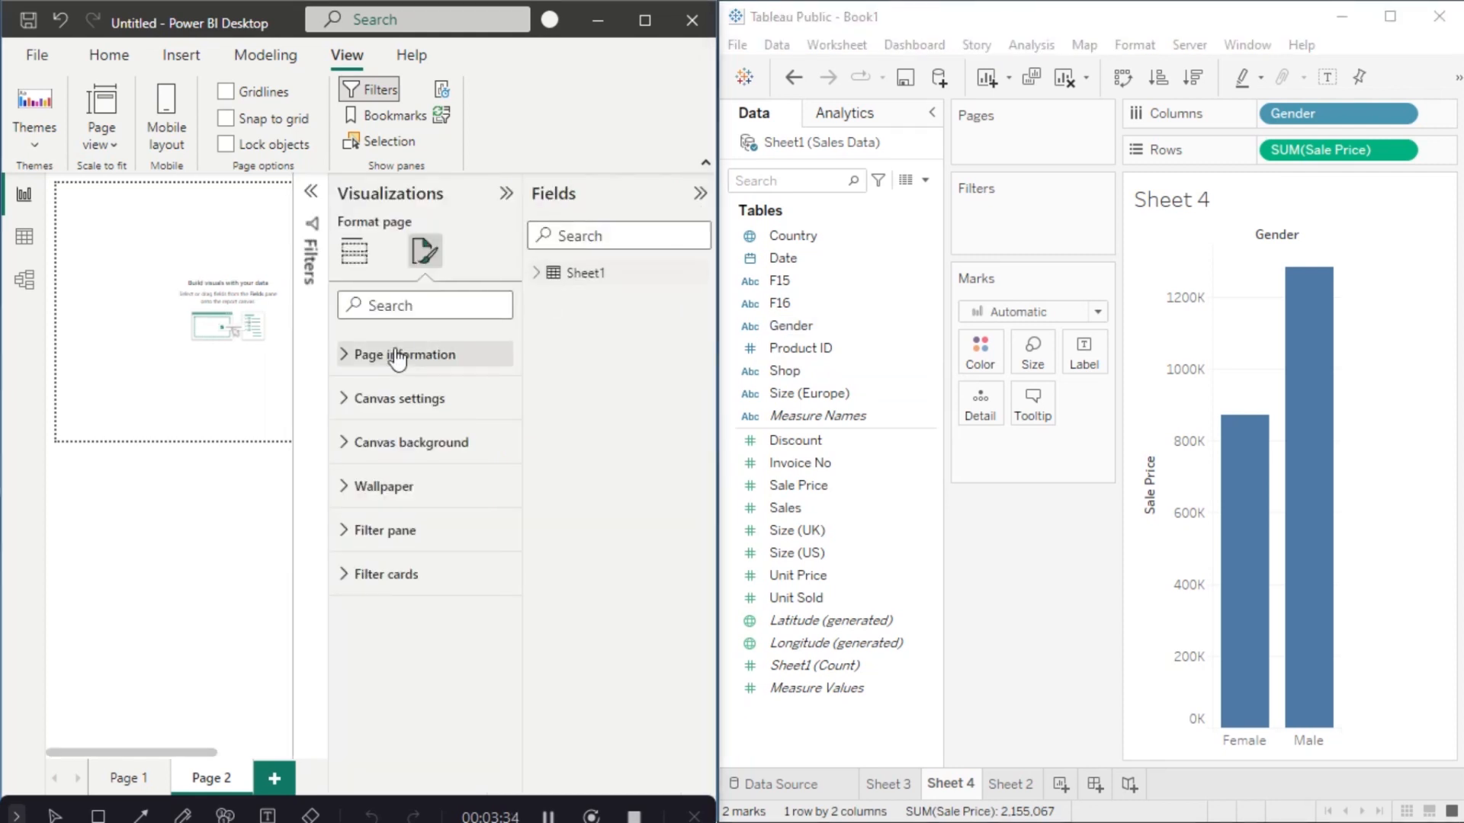
Step: Enable Allow use as tooltip for Page 2 and add an empty card visual
click(352, 358)
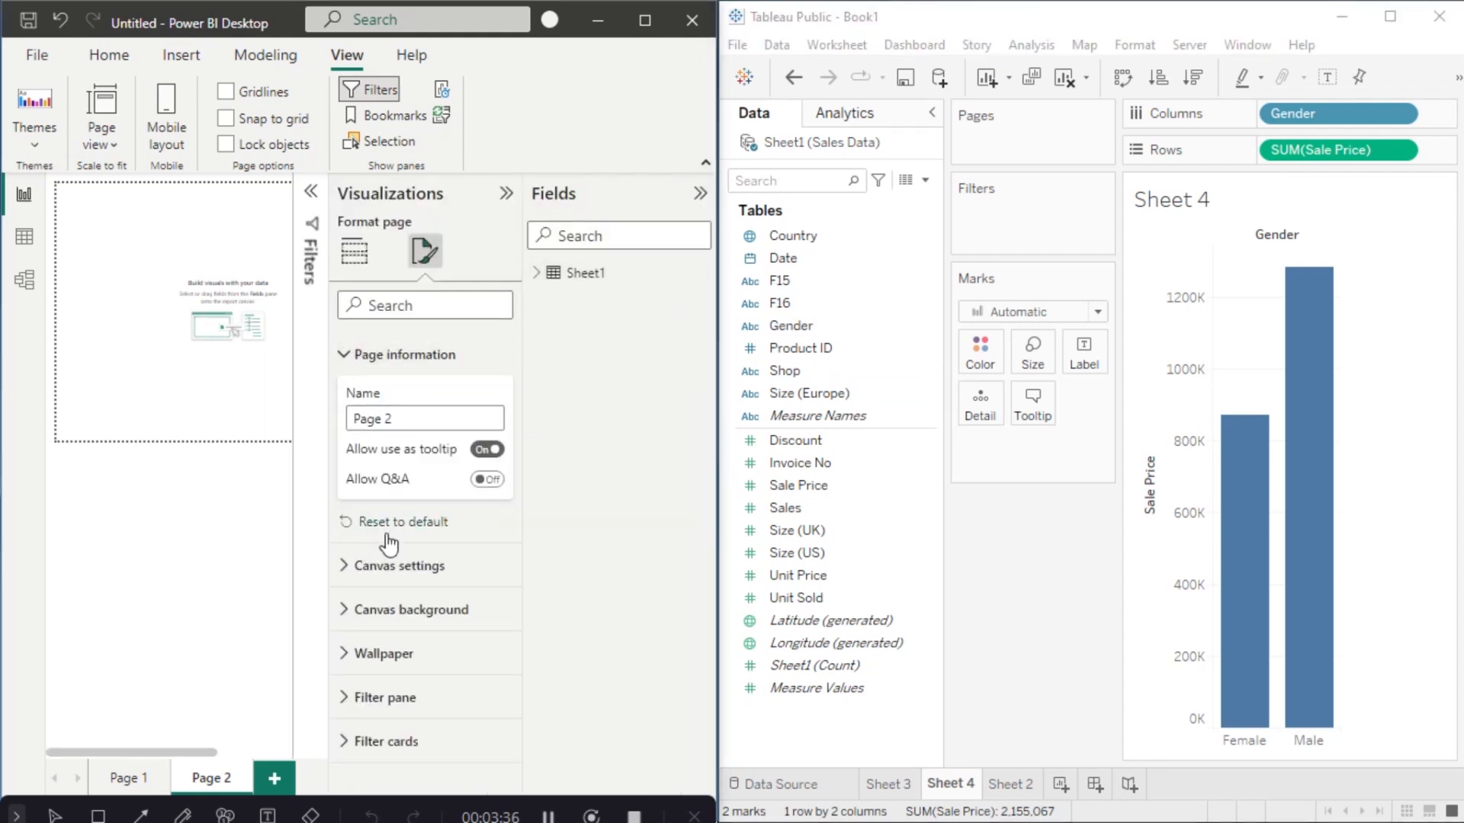
click(537, 276)
click(353, 252)
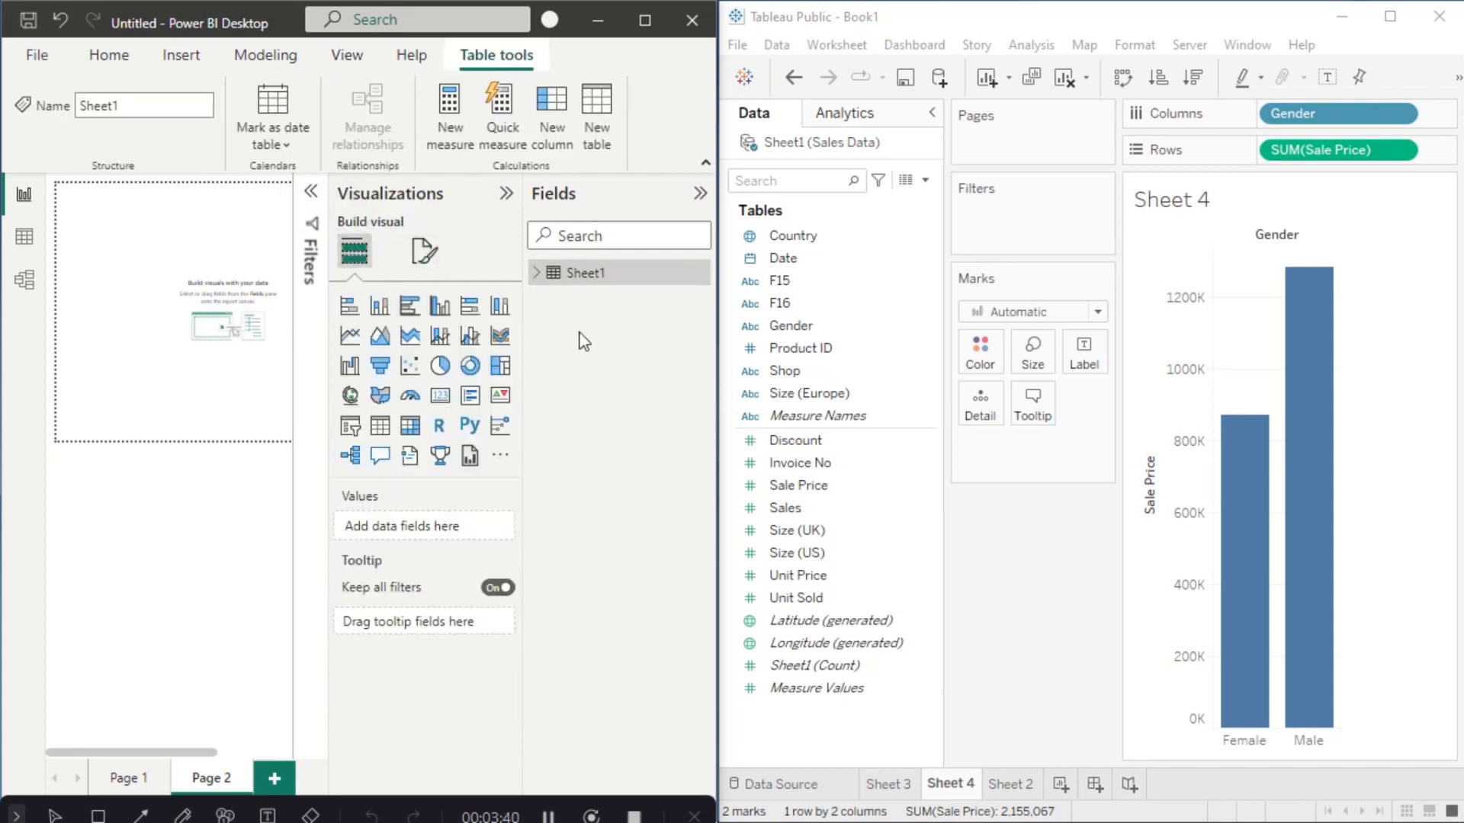
click(538, 276)
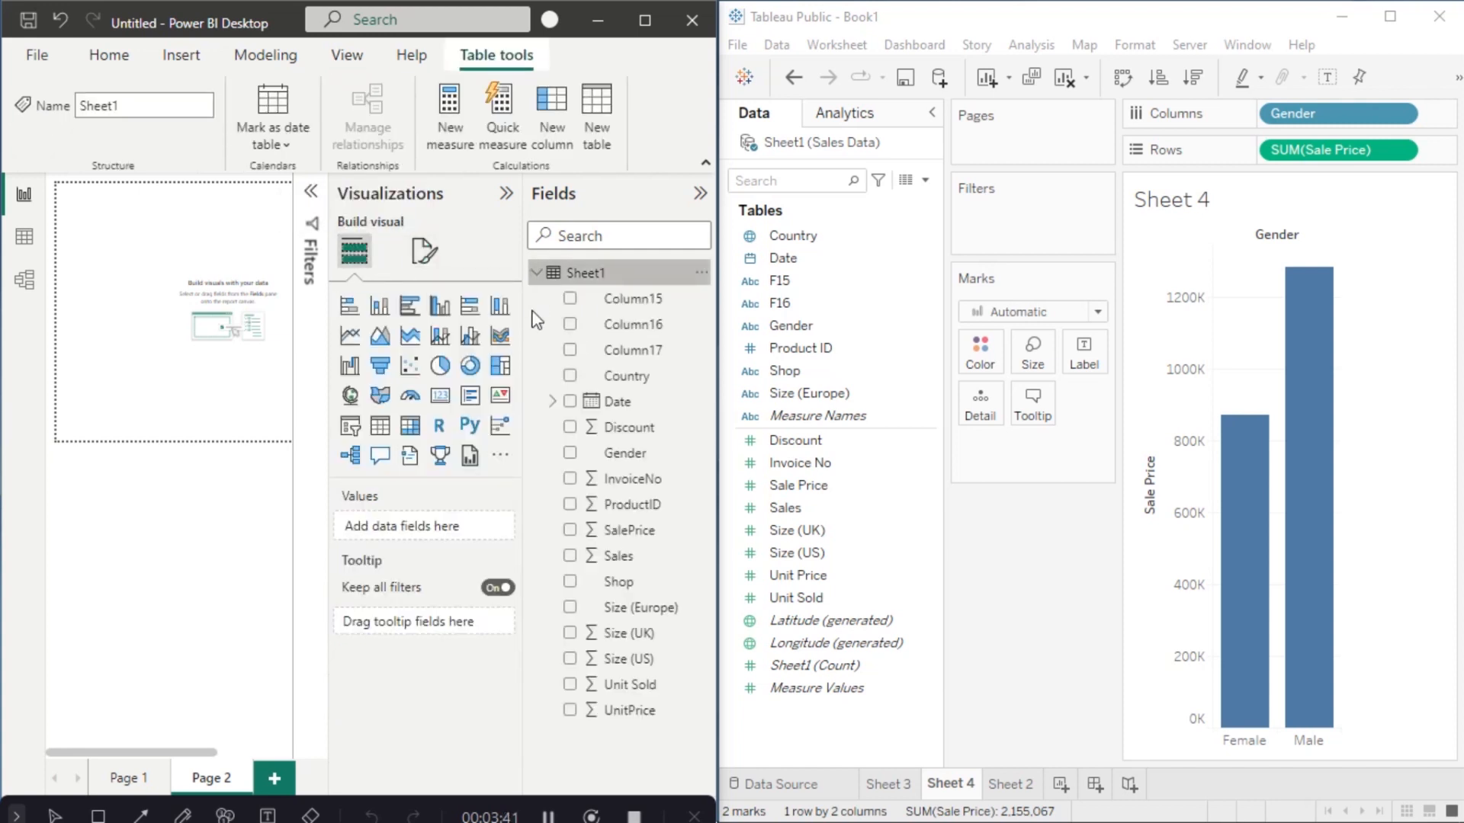
click(440, 397)
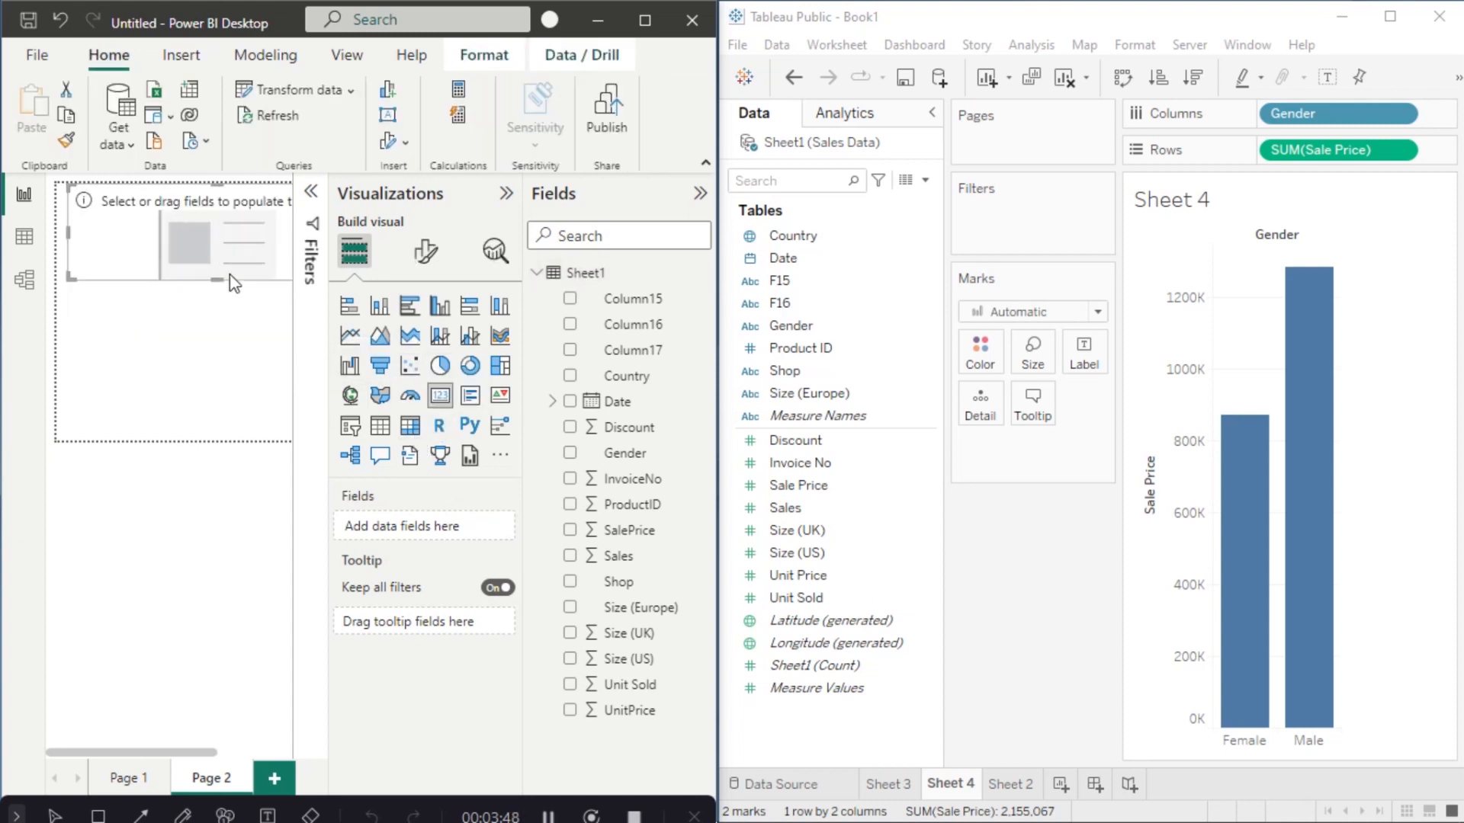
Step: Show Sum of Sales (11.04M) in the card and snap it to the page's left edge
drag(630, 568, 453, 530)
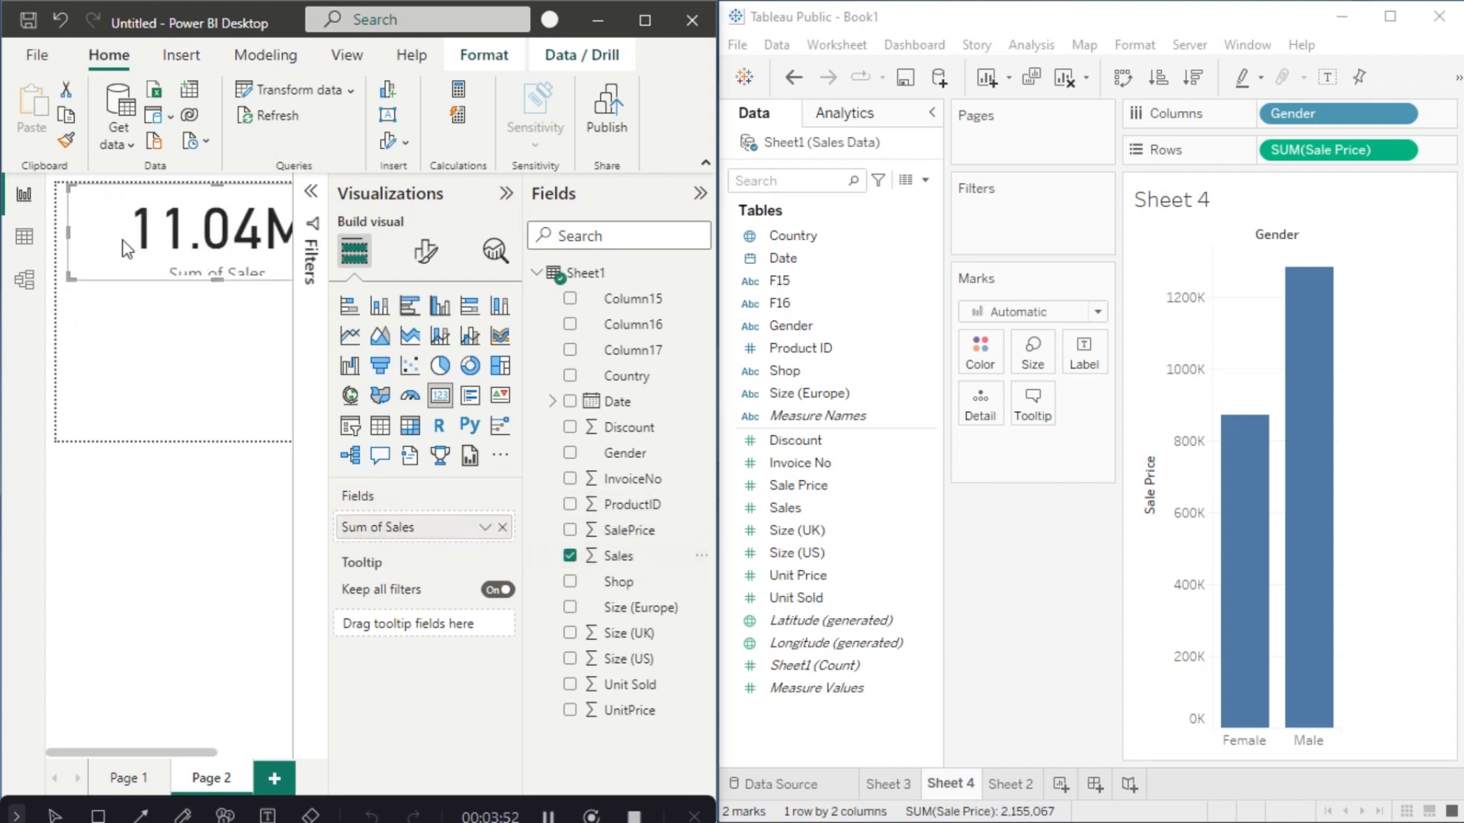
drag(154, 227, 126, 226)
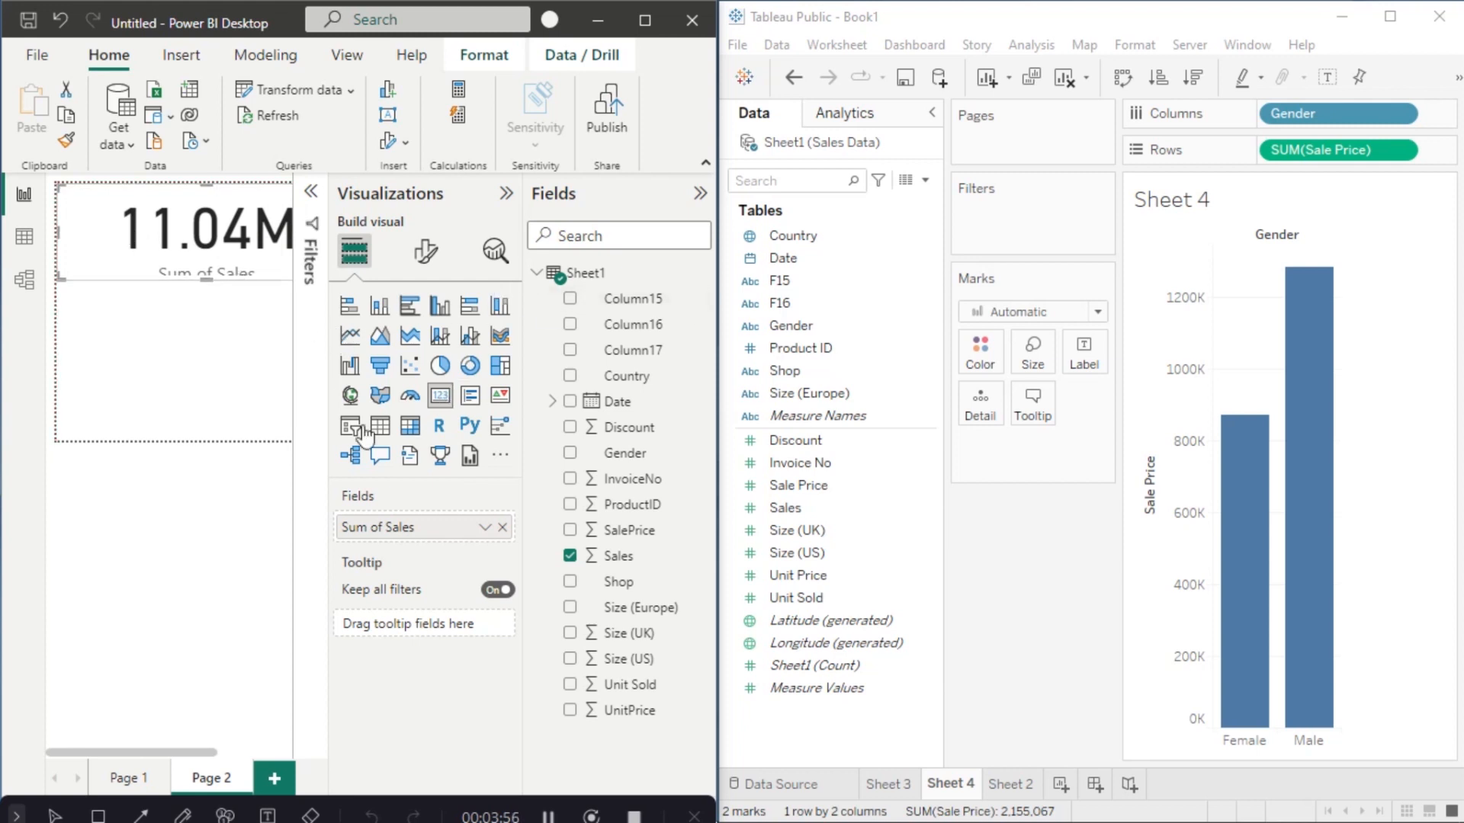
click(219, 359)
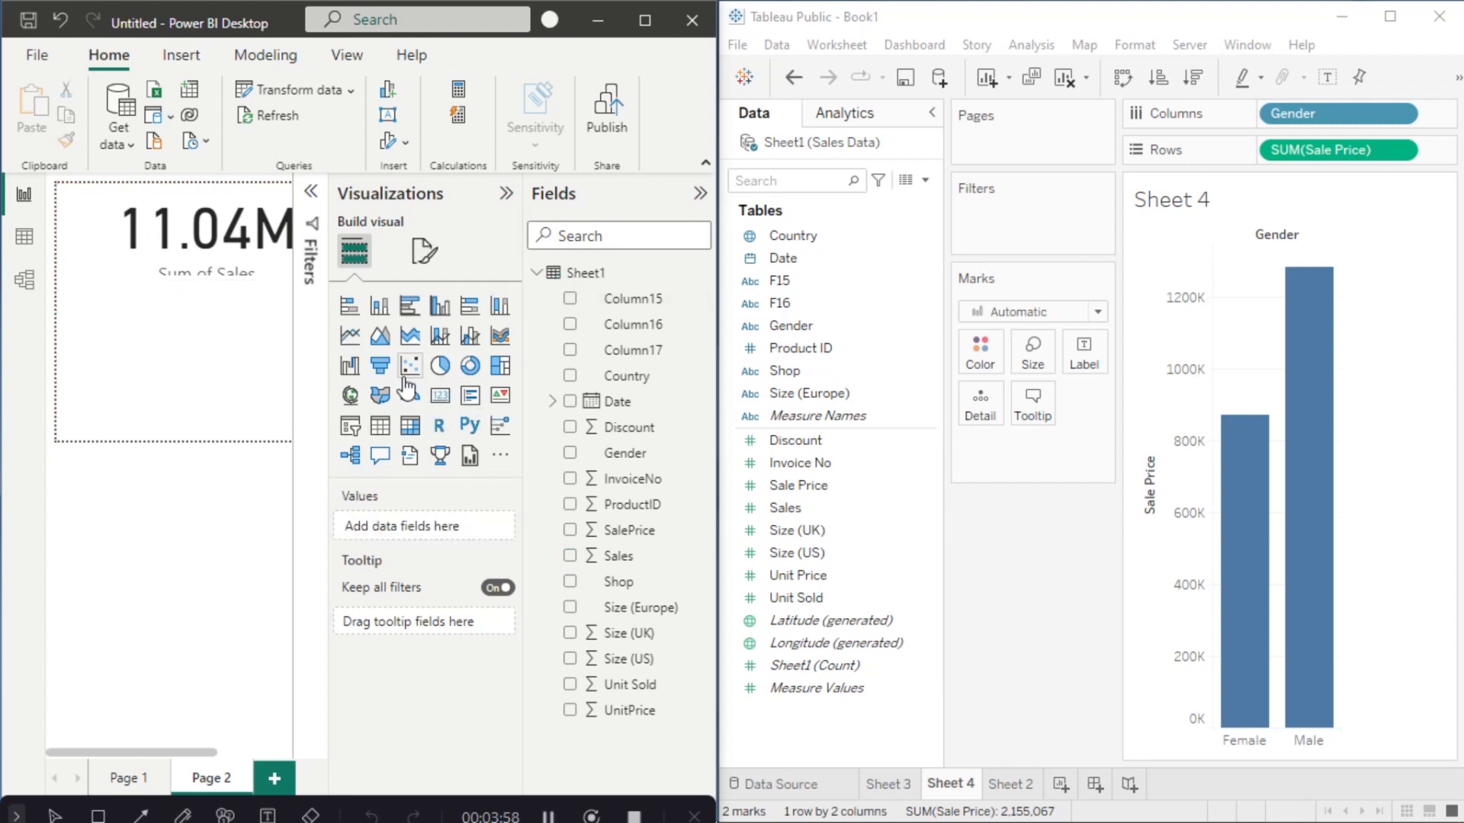
Step: Add a stacked bar chart below the card with Gender on Y-axis and Sales on X-axis
click(352, 309)
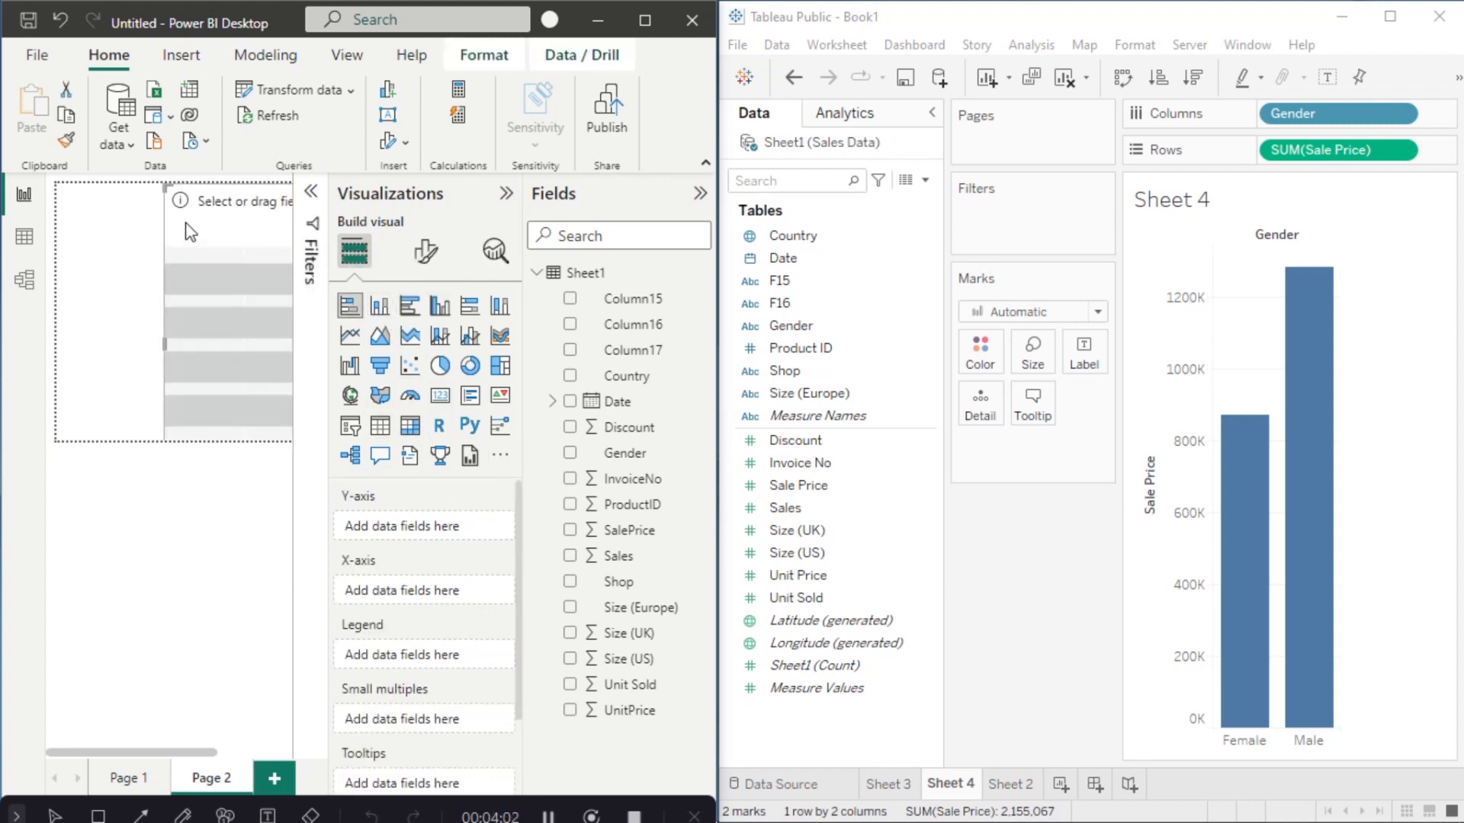
drag(168, 200, 131, 341)
drag(74, 271, 73, 329)
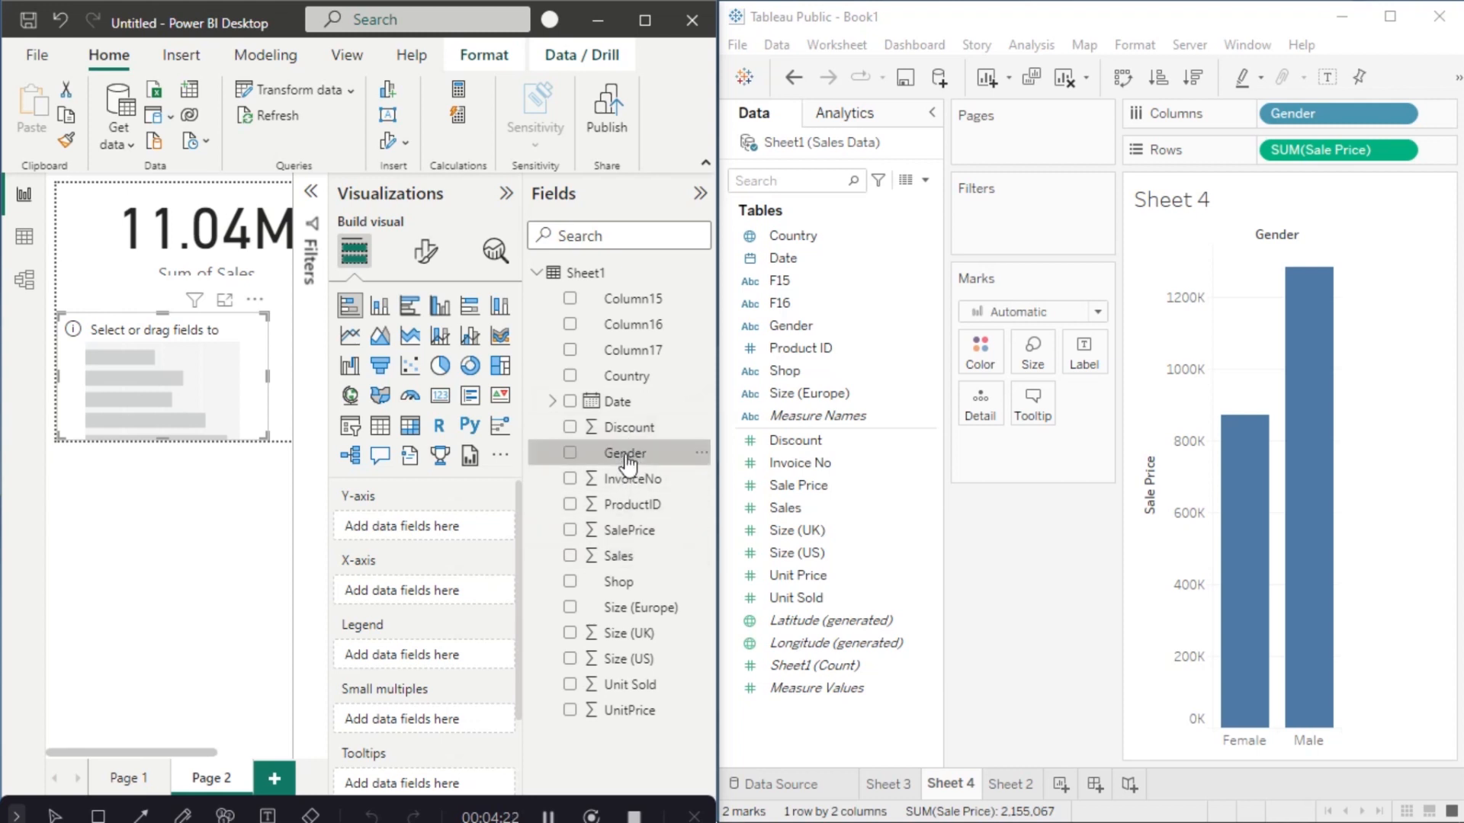
drag(622, 453, 424, 526)
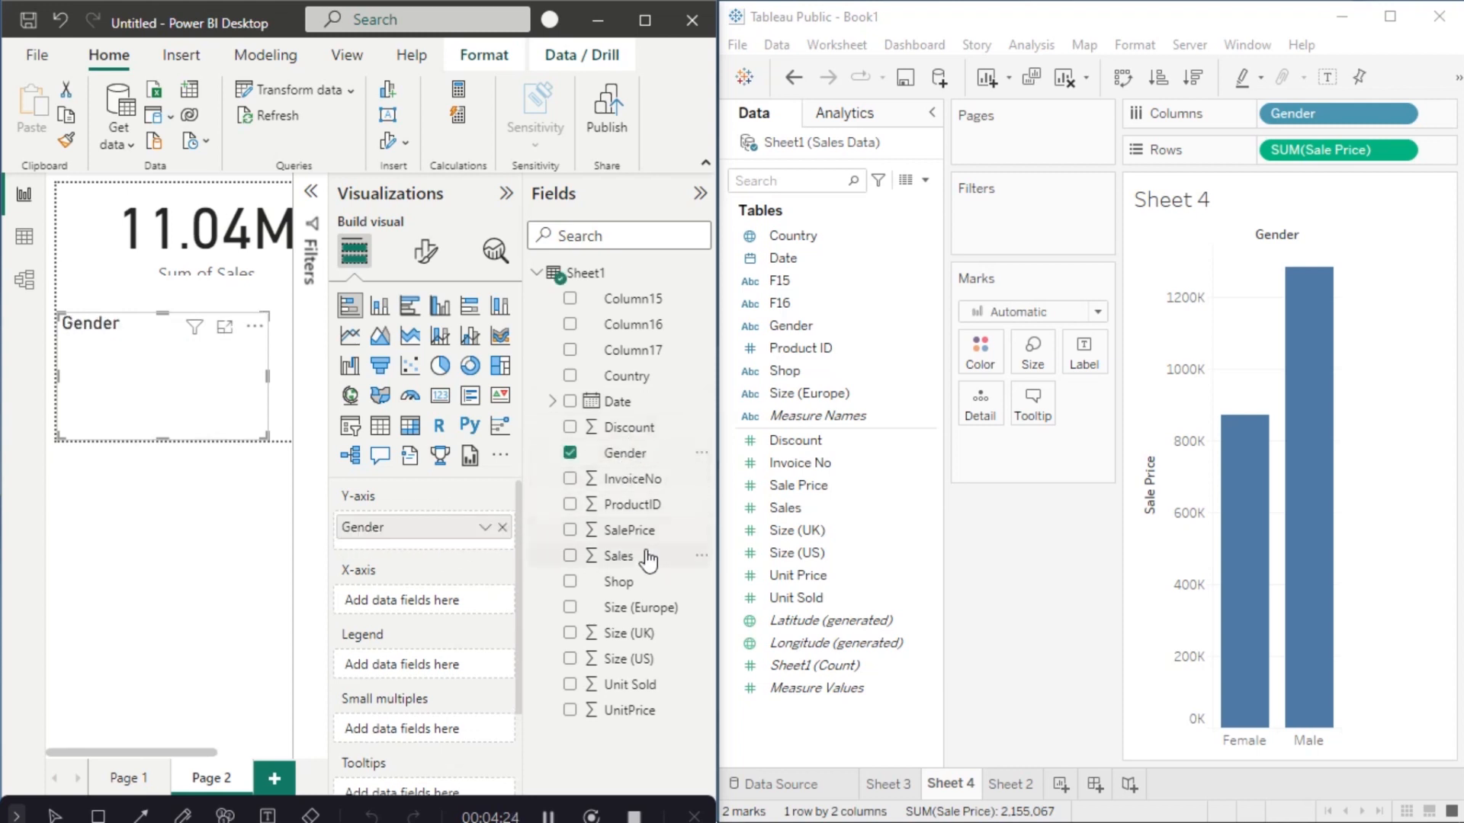
drag(641, 557, 438, 598)
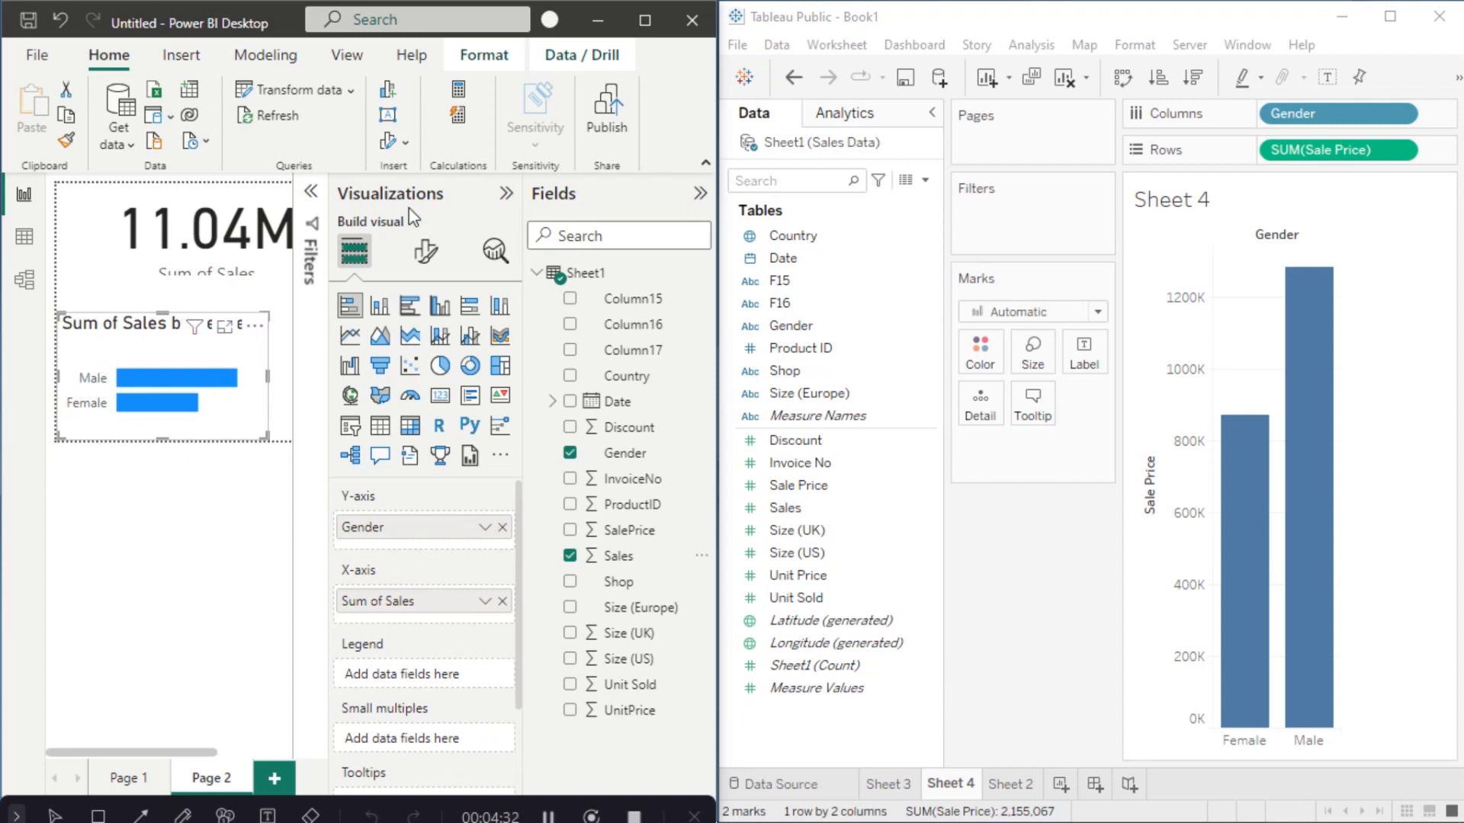
Step: Turn on data labels (Male 6.6M, Female 4.5M) and shorten the 11.04M card to hide its label
click(426, 250)
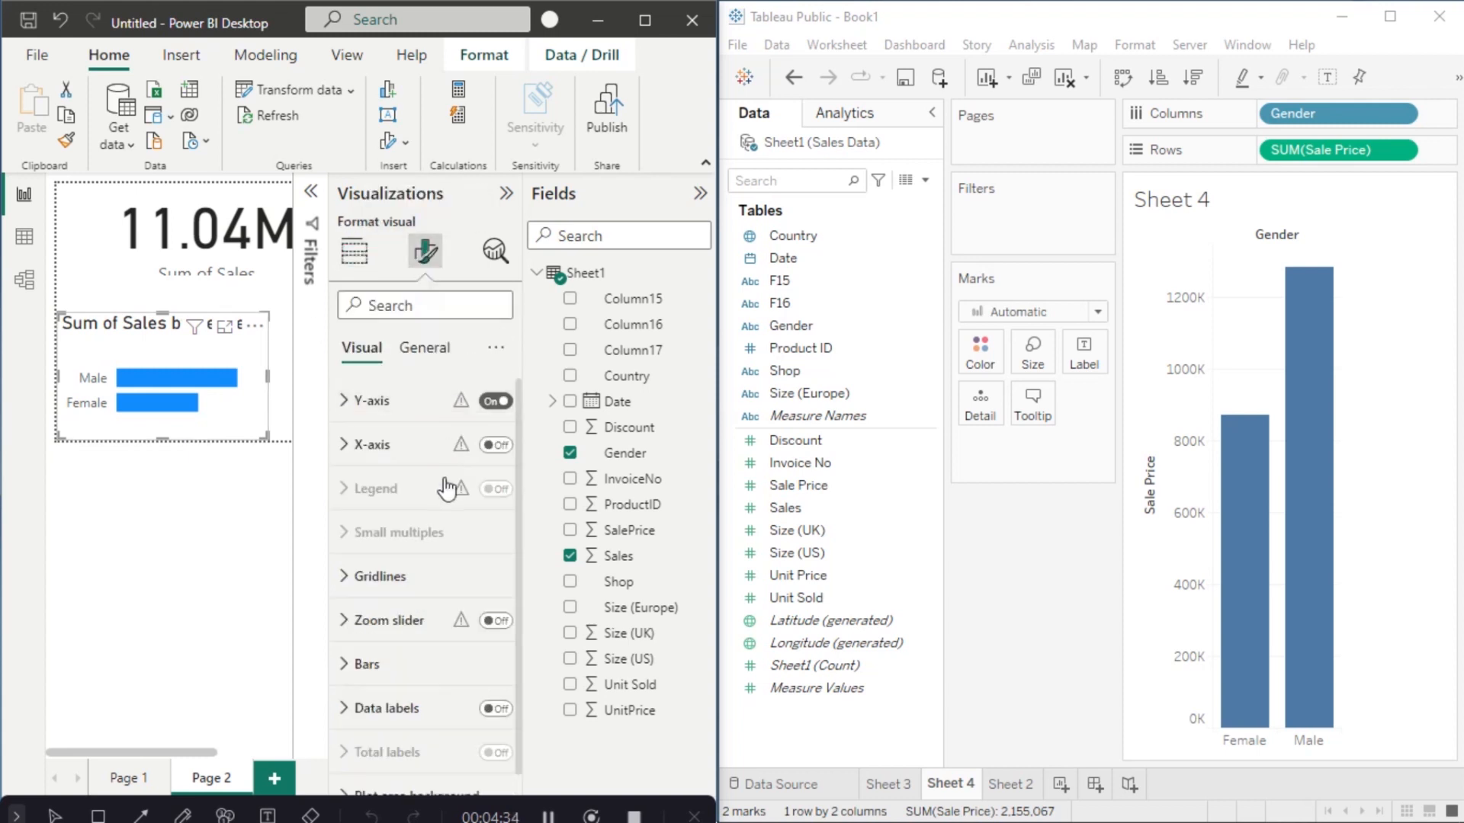
click(495, 709)
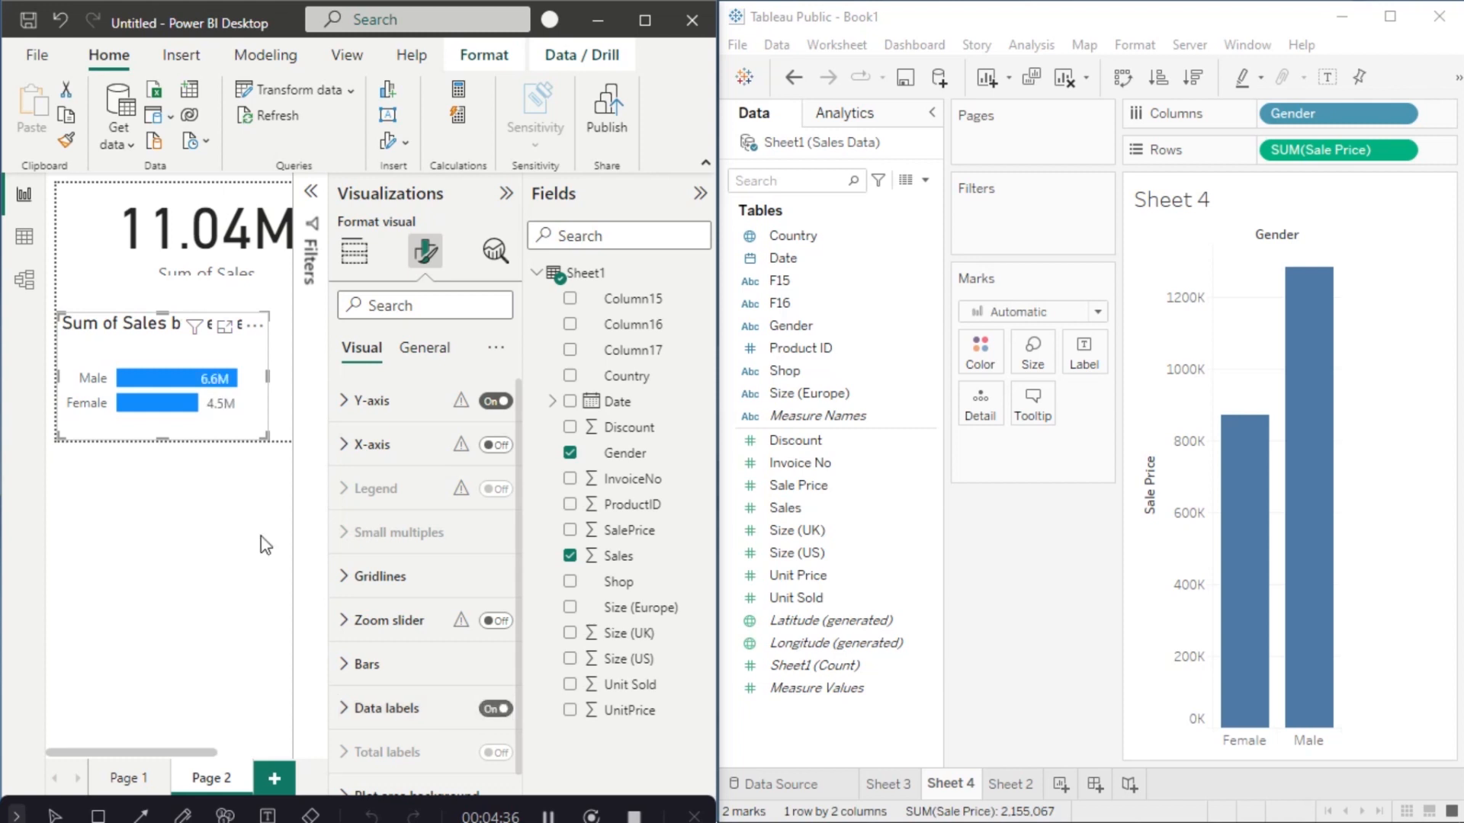
click(191, 283)
drag(204, 279, 205, 256)
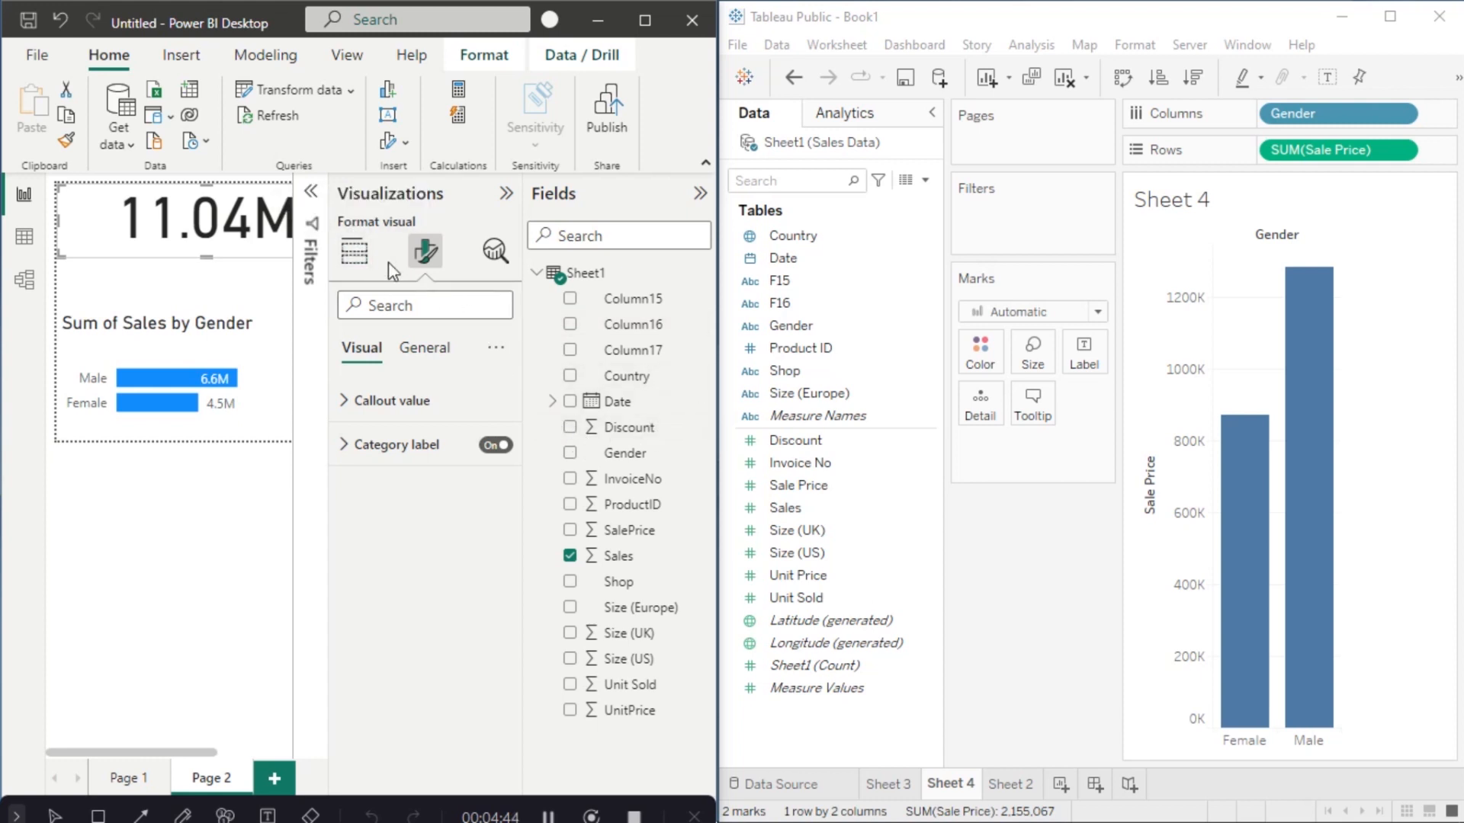
Step: Add a Country card showing Canada, sized and placed between the total card and gender chart
click(363, 260)
click(189, 298)
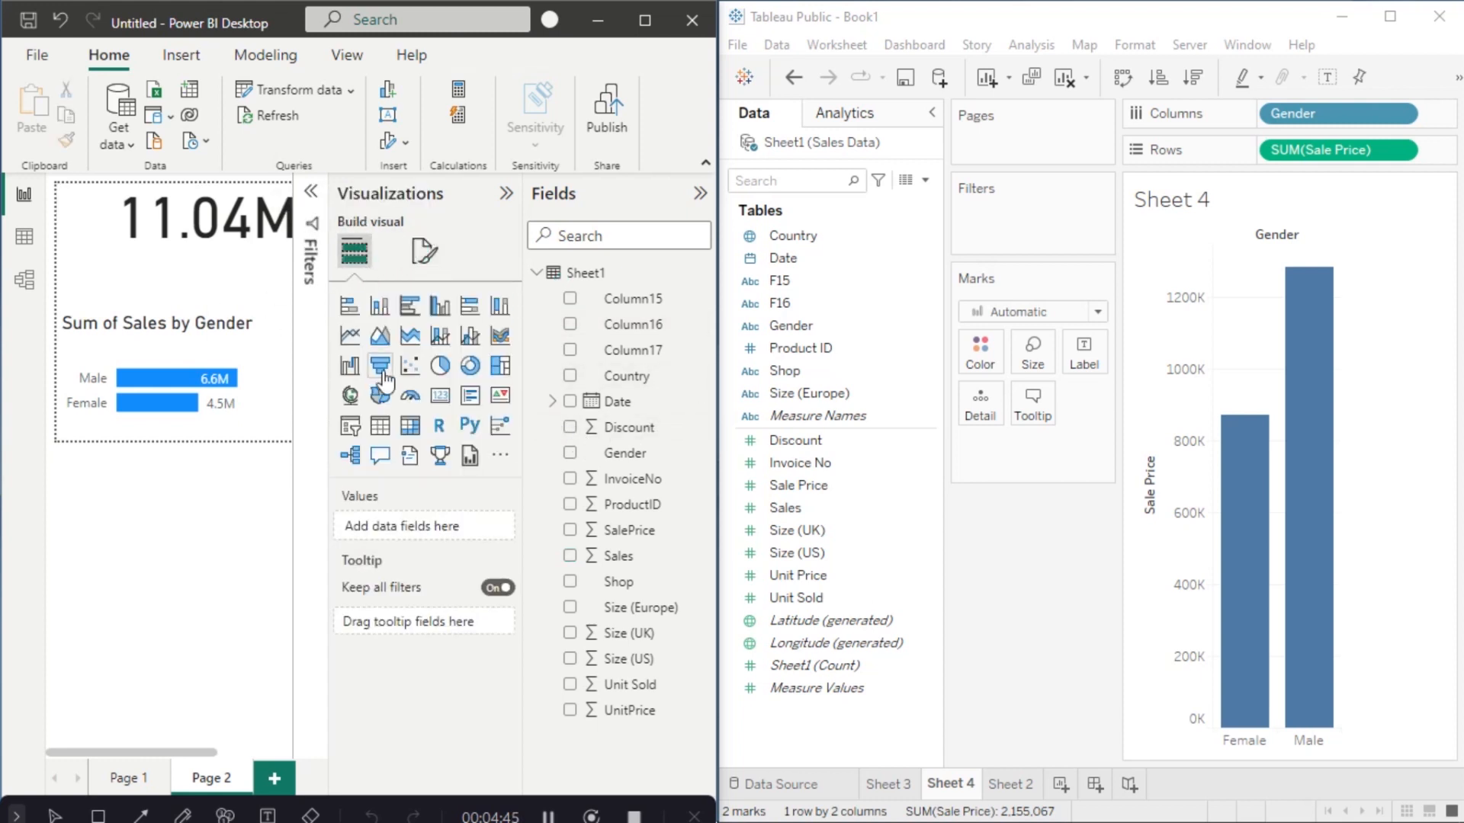
click(440, 395)
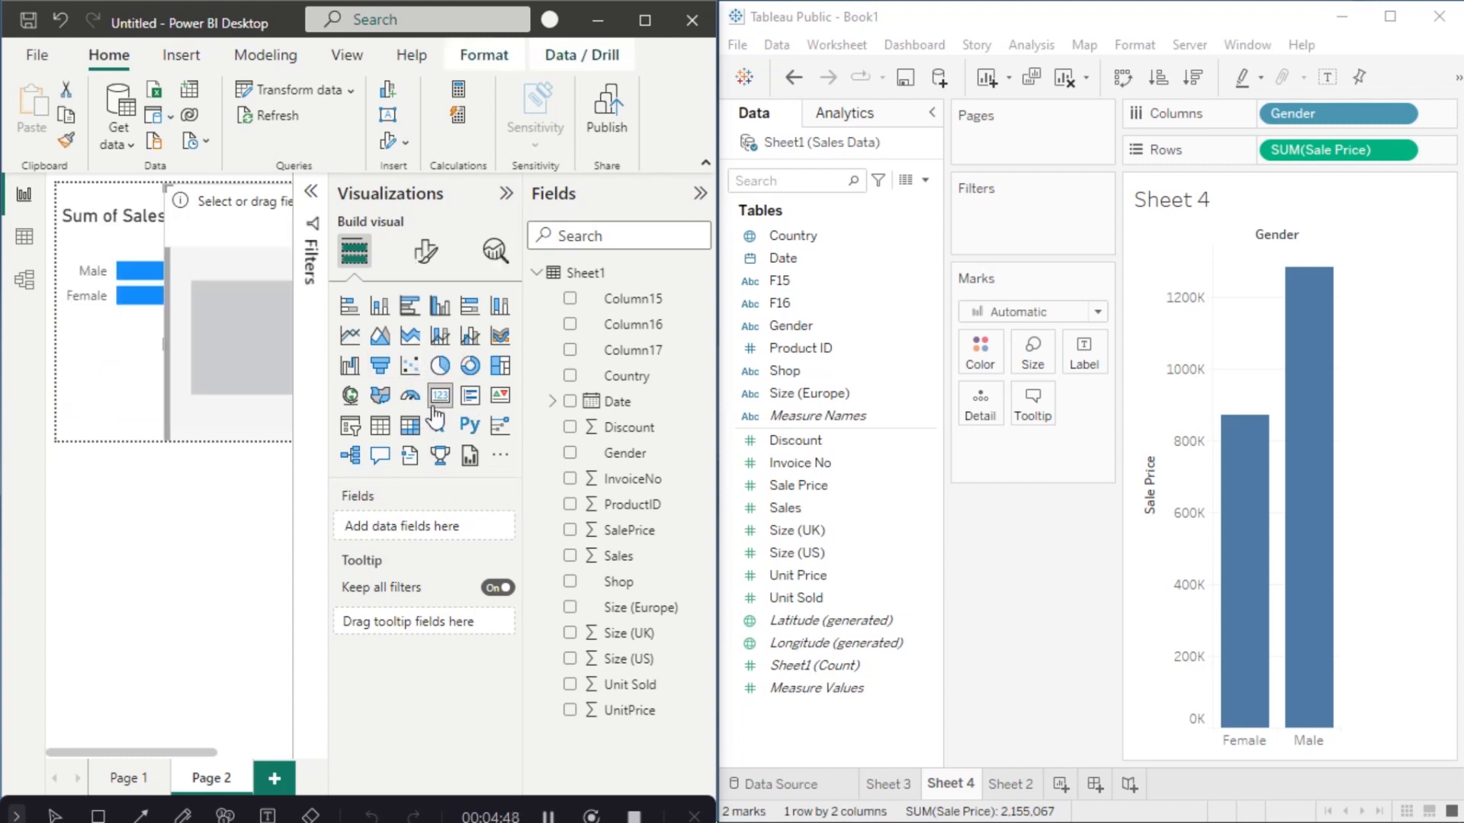
drag(163, 187, 229, 277)
drag(279, 350, 95, 294)
drag(143, 375, 145, 308)
drag(227, 283, 294, 287)
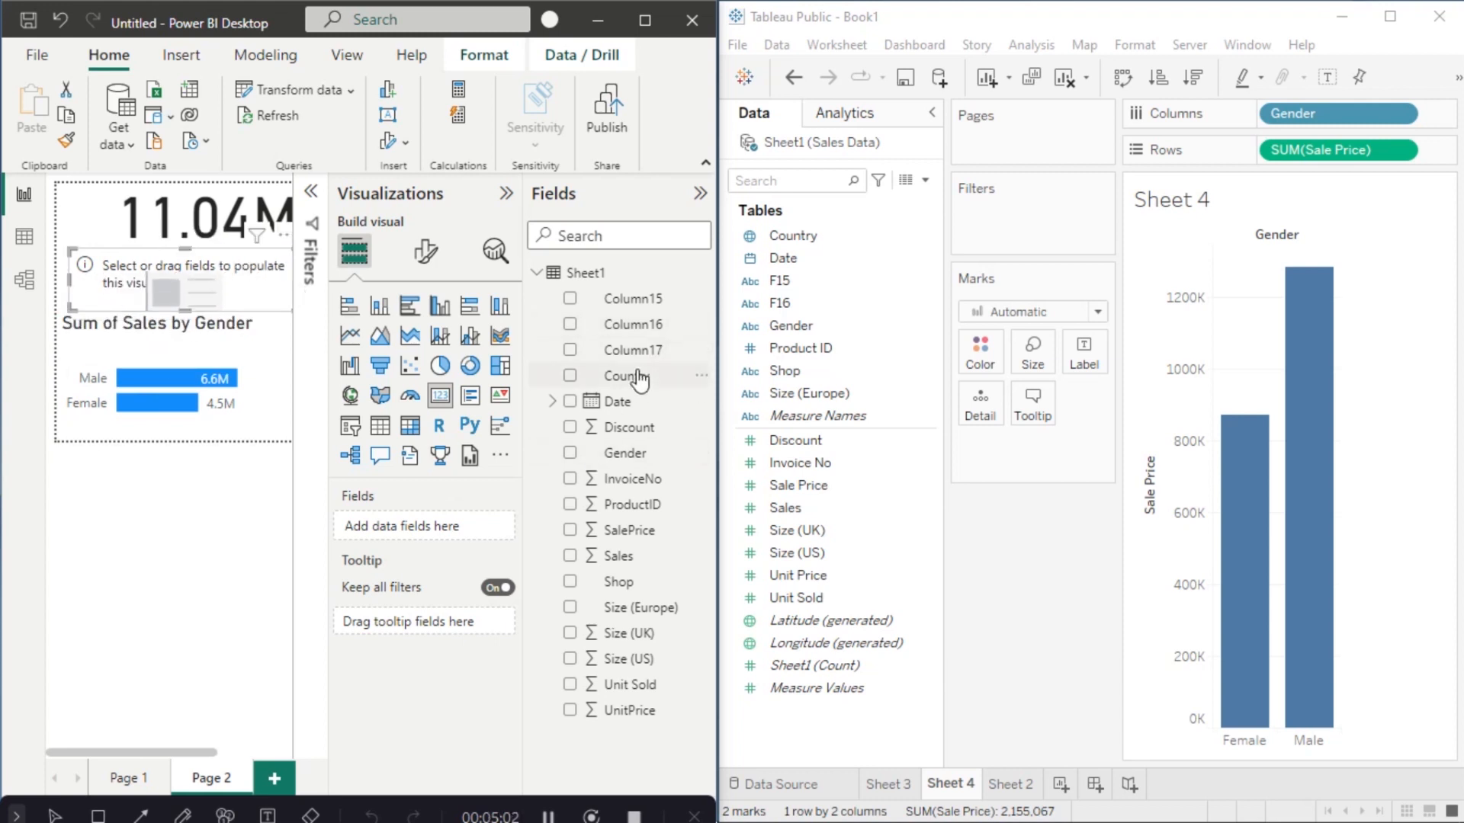
drag(626, 376, 442, 518)
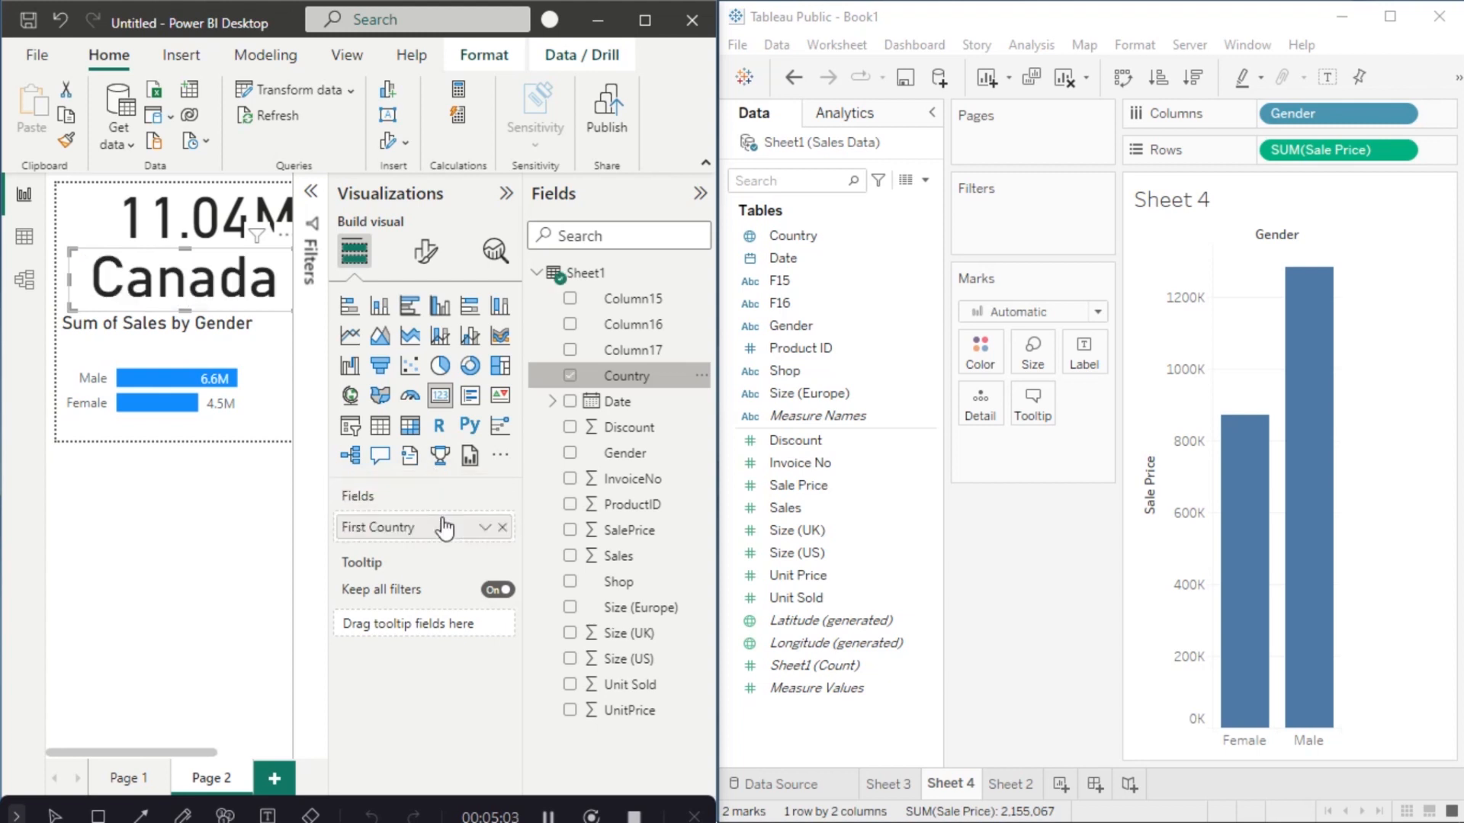
drag(190, 254, 185, 260)
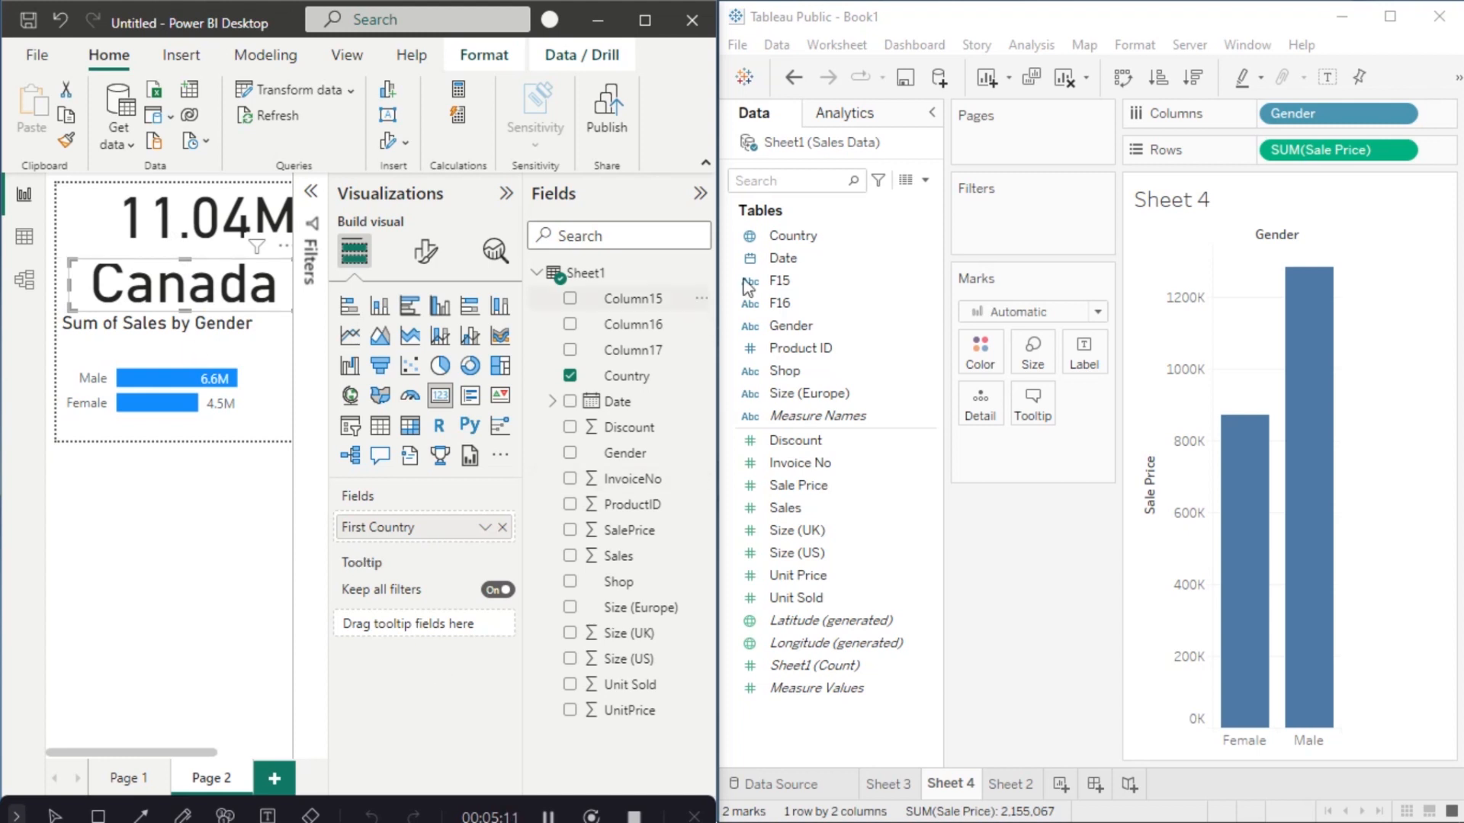
Step: Go back to Page 1 and preview the United States bar's default tooltip
click(698, 195)
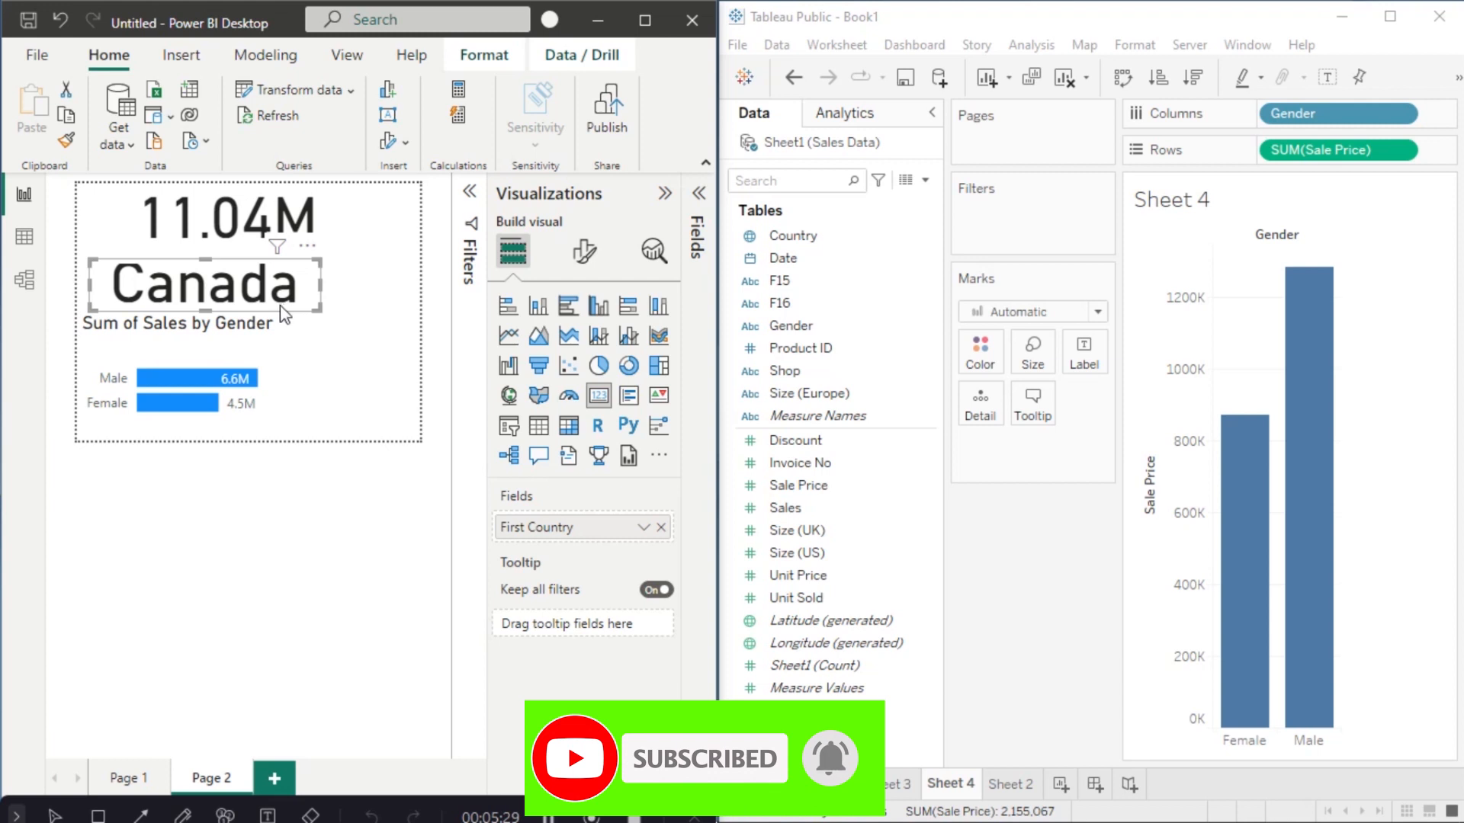
click(136, 779)
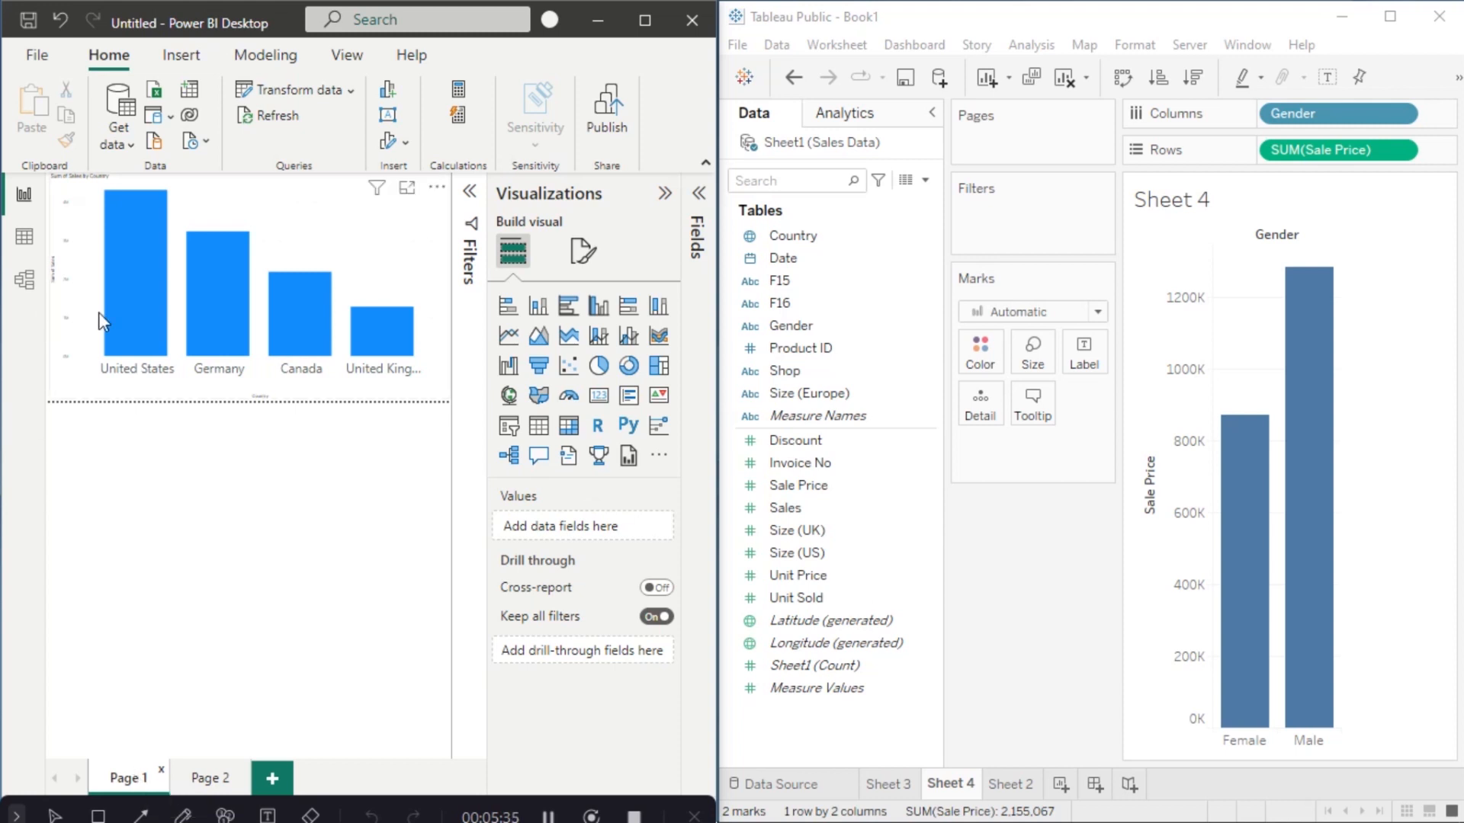
click(131, 254)
Step: Preview the United States bar's default tooltip and show Tableau's Sheet 3 country chart
click(131, 254)
click(881, 785)
mouse_move(1361, 495)
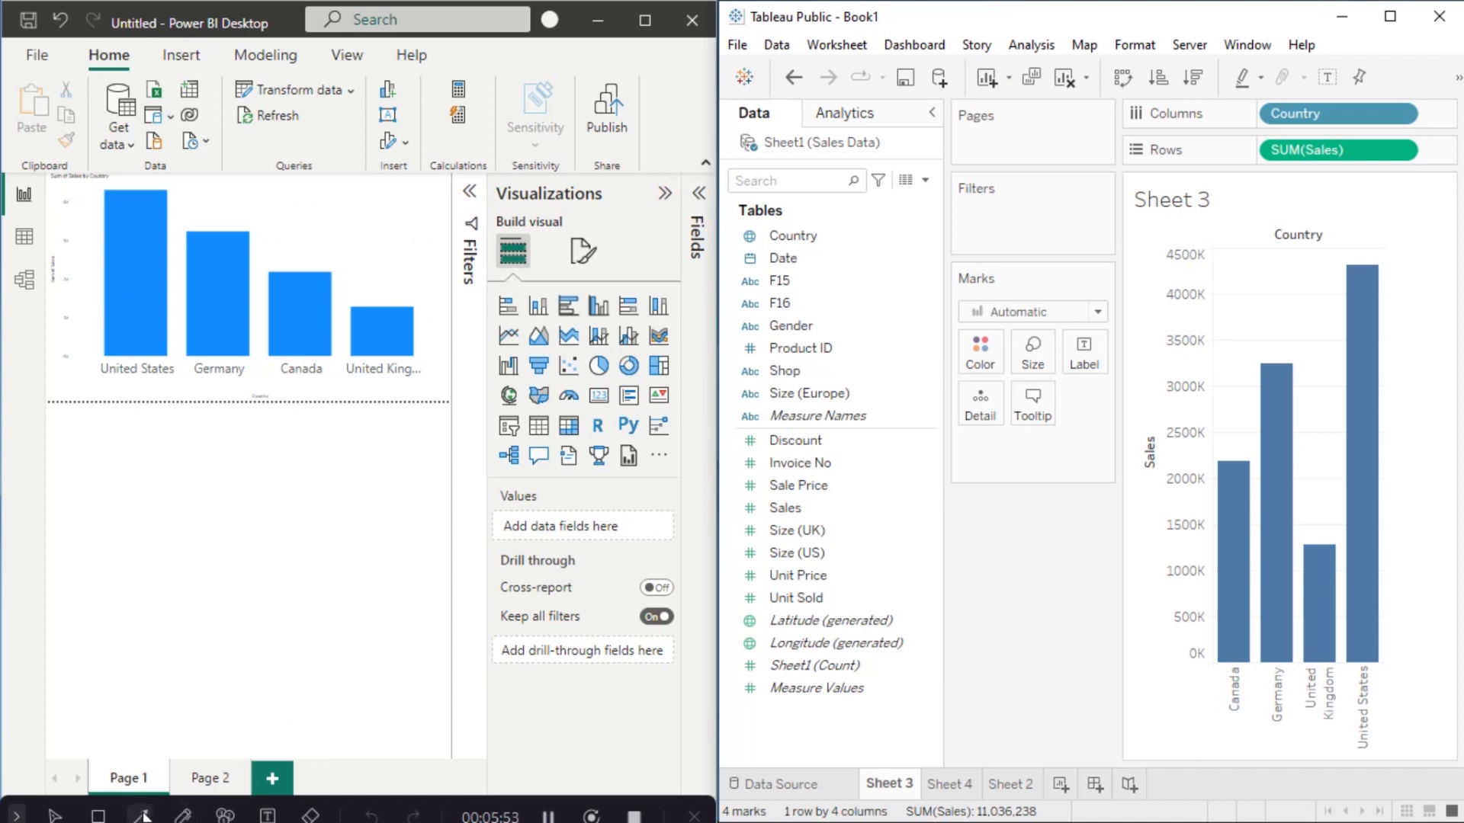
Step: Bring up the country chart's Format visual General settings, with tooltips switched on
click(581, 256)
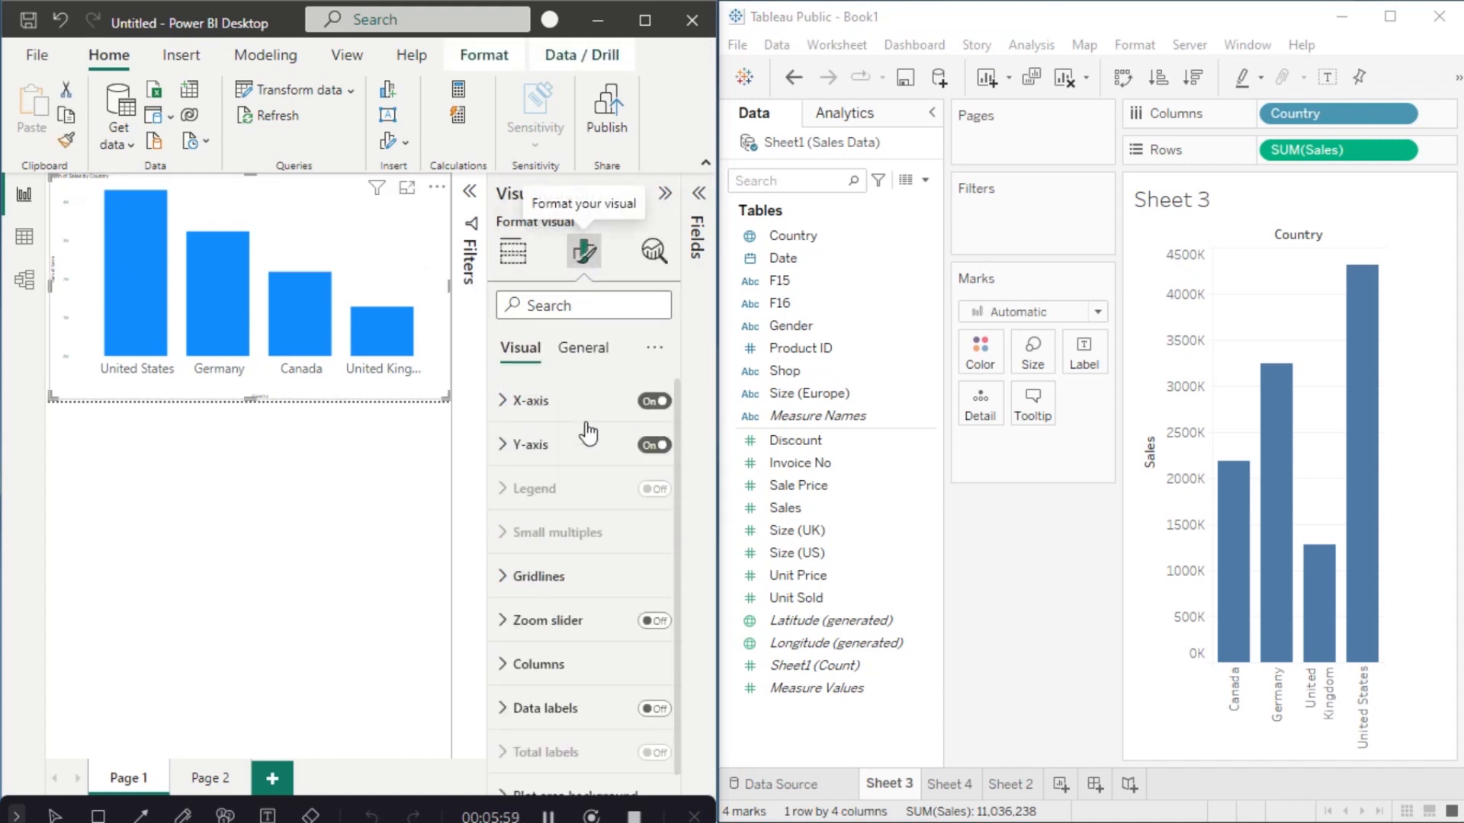
click(584, 357)
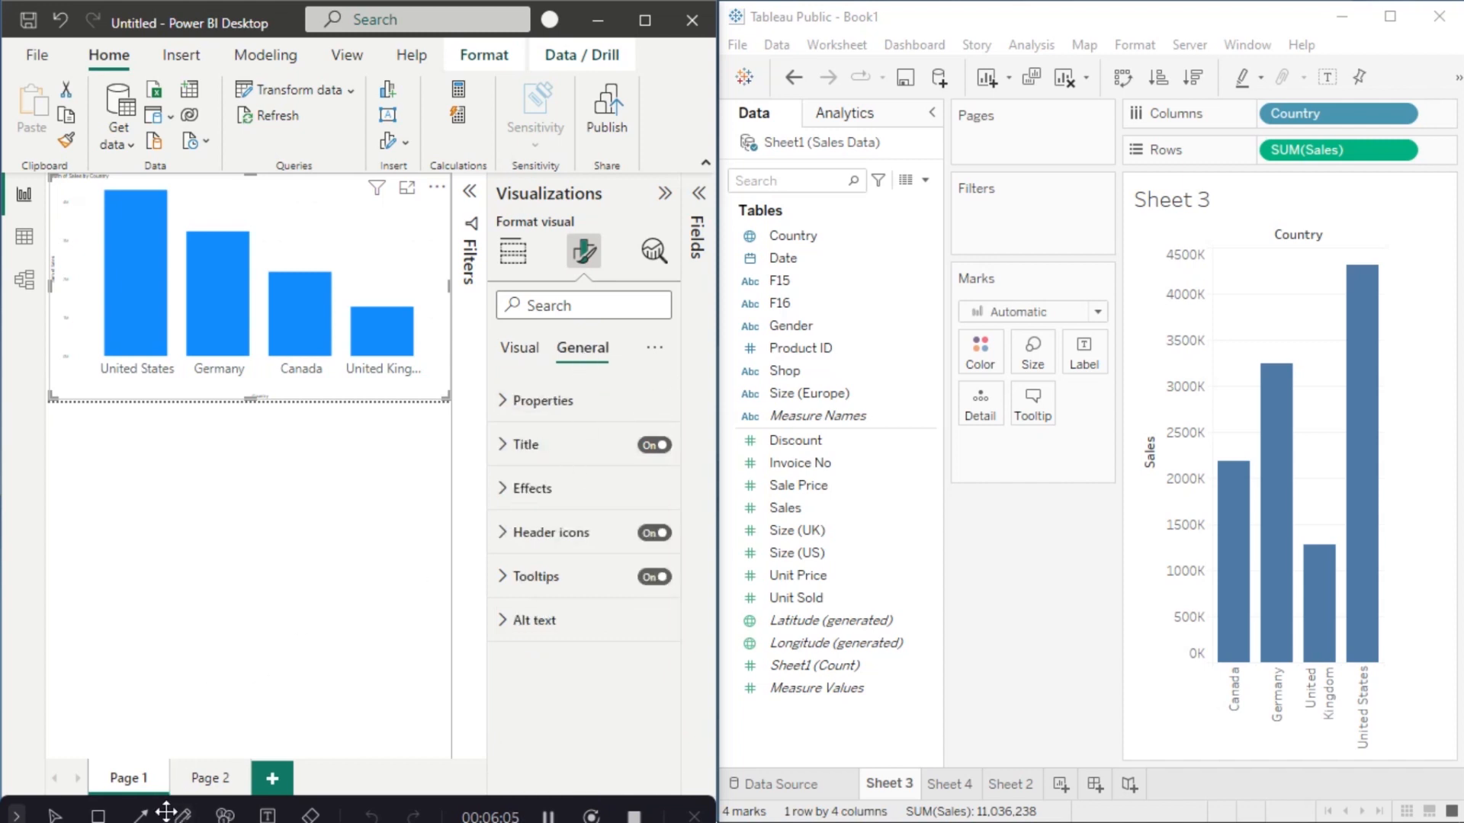
click(140, 815)
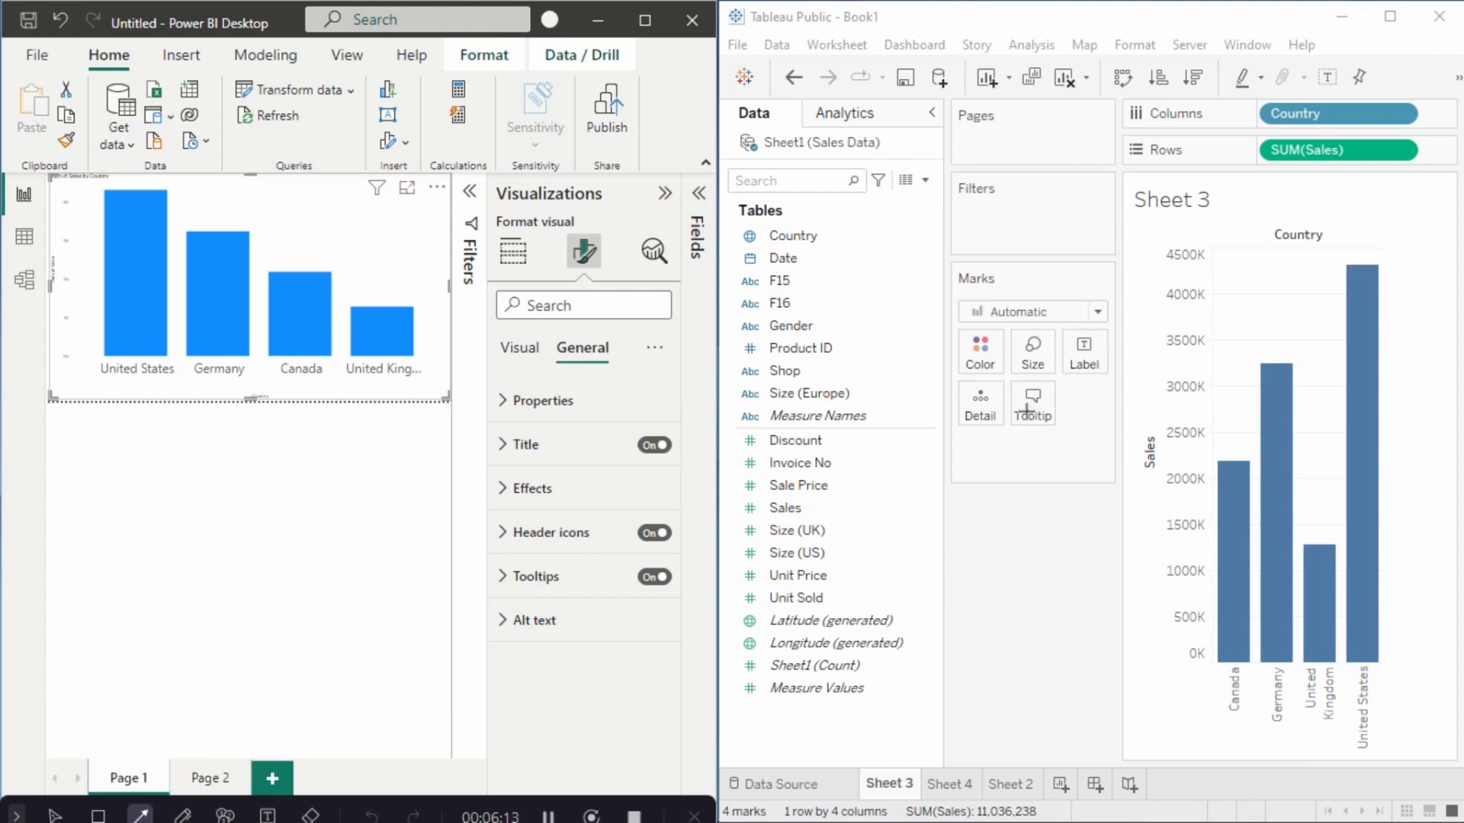
drag(1011, 418, 639, 596)
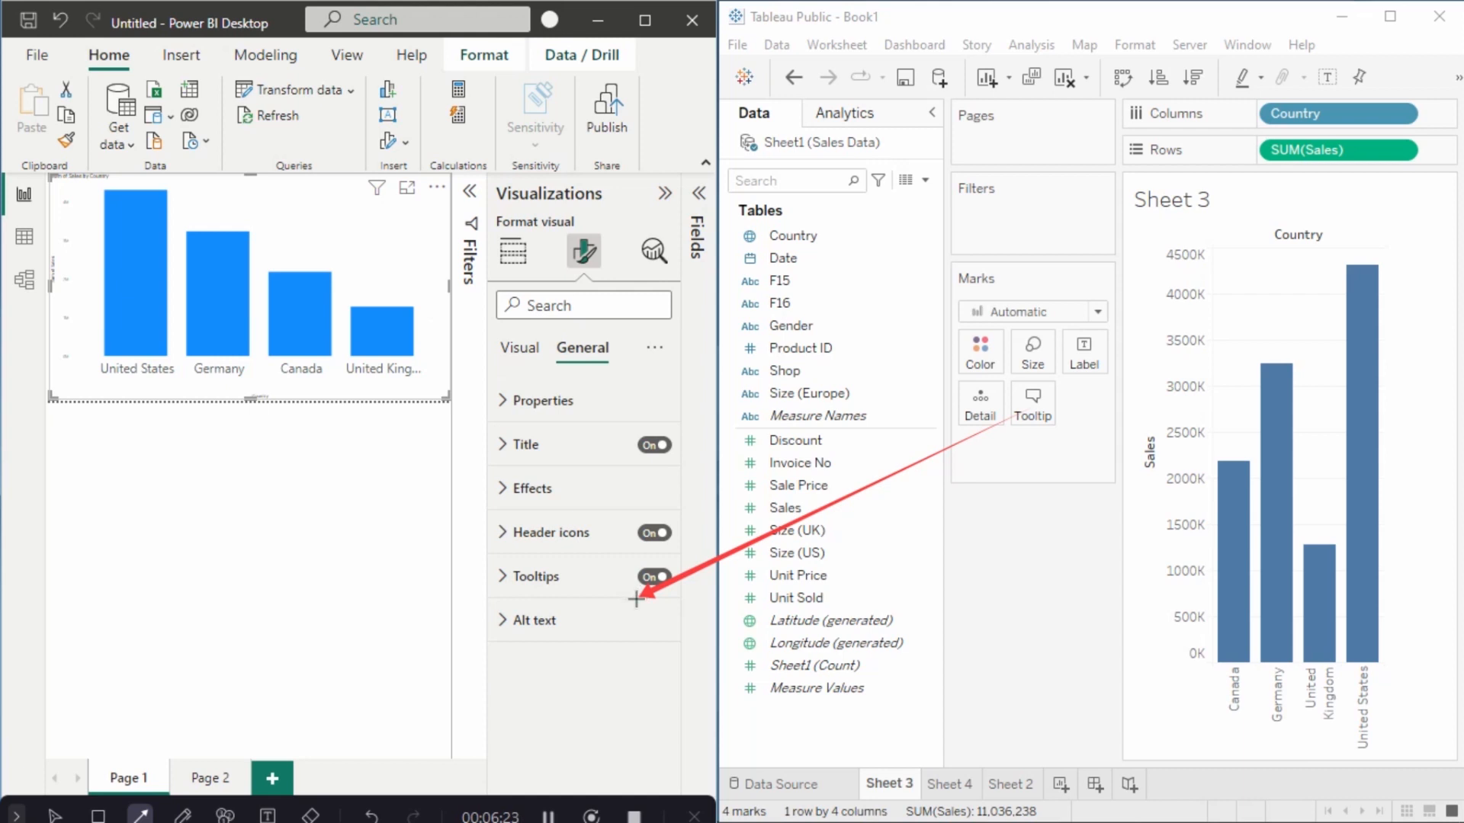
click(372, 816)
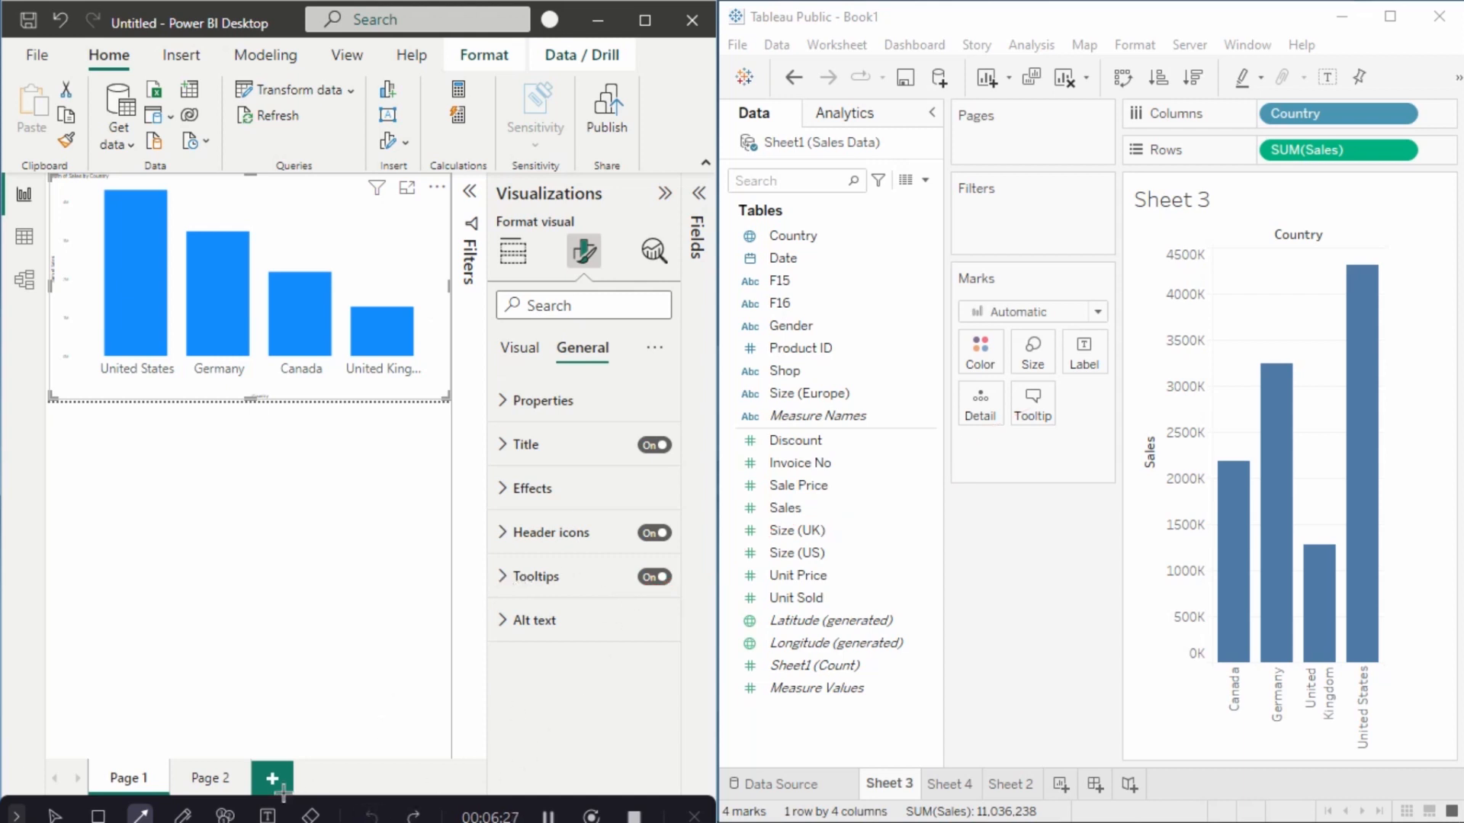
Step: Keep the chart's tooltip type as Report page, list the pages, and open Sheet 3's Edit Tooltip in Tableau
click(54, 817)
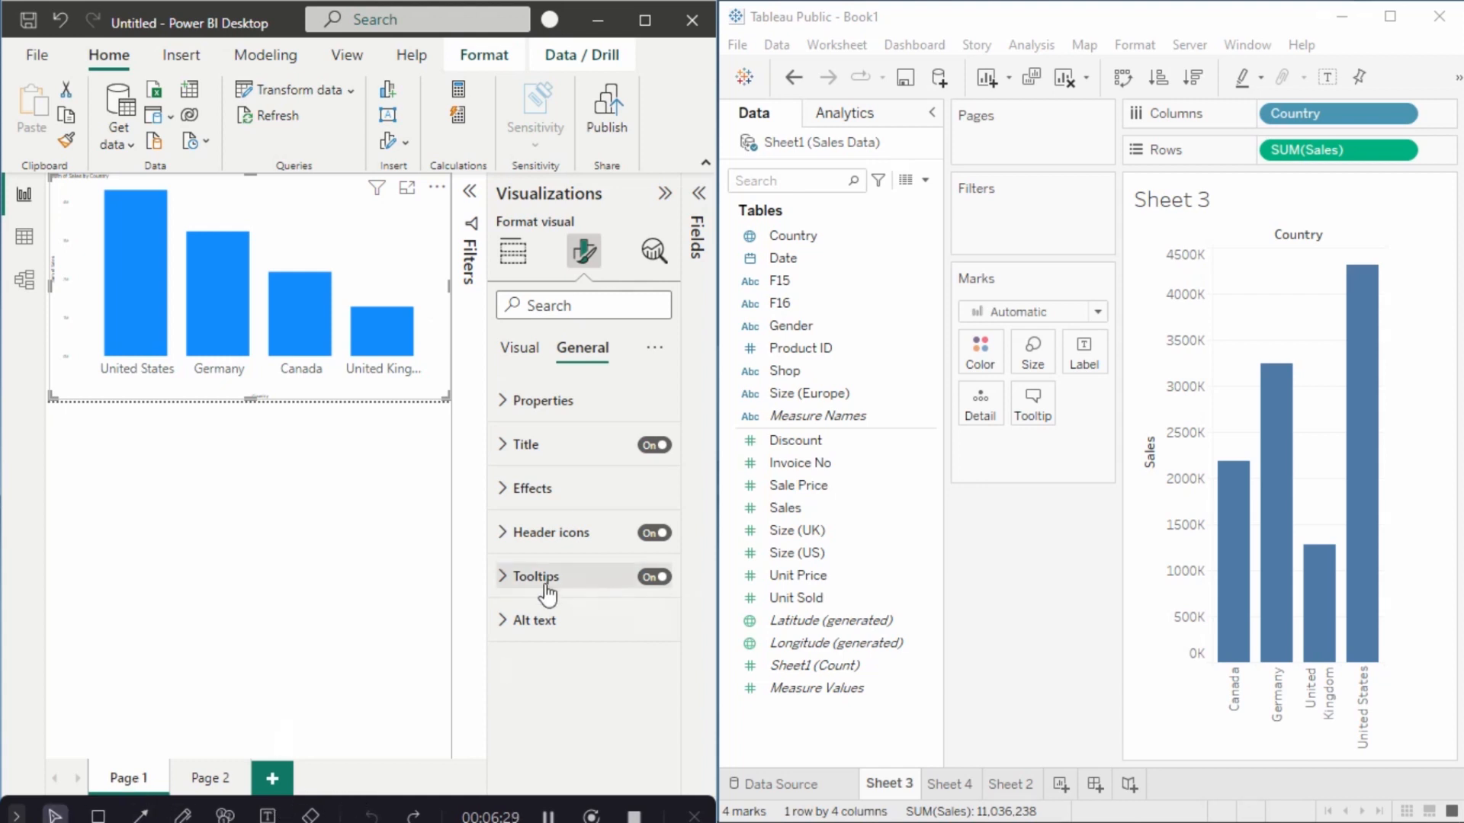
click(546, 587)
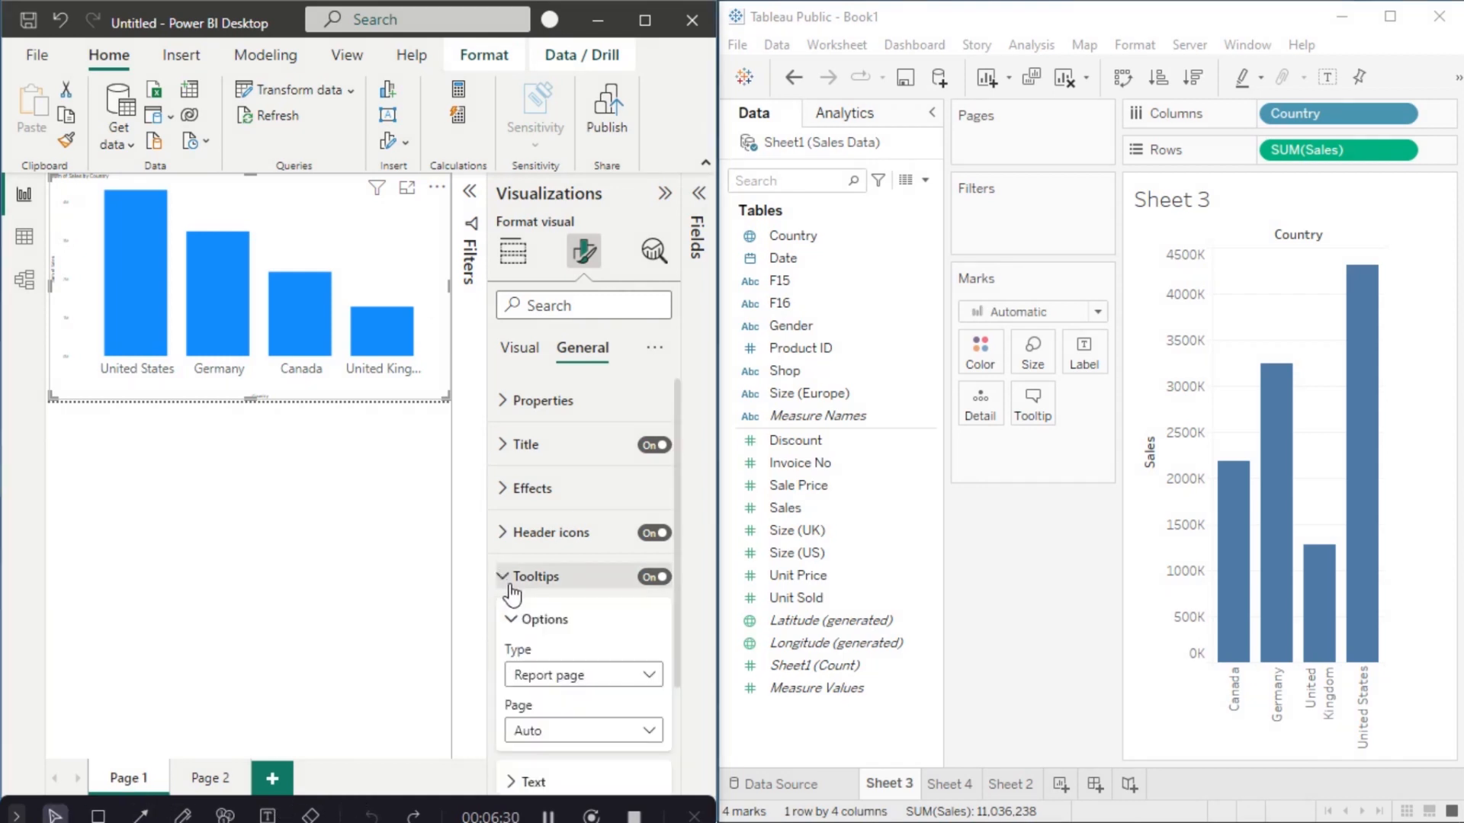
click(643, 675)
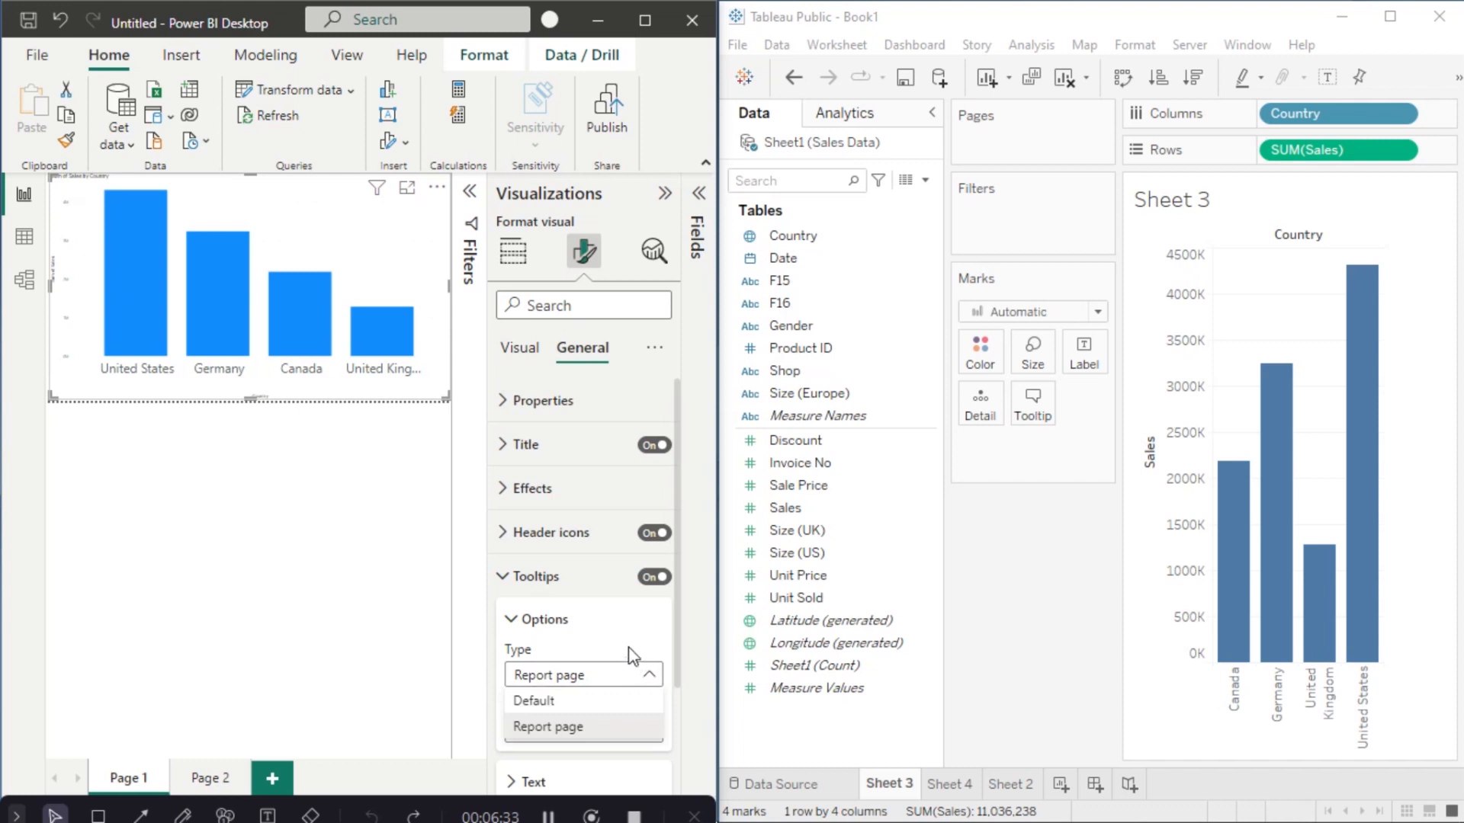
click(632, 657)
click(652, 733)
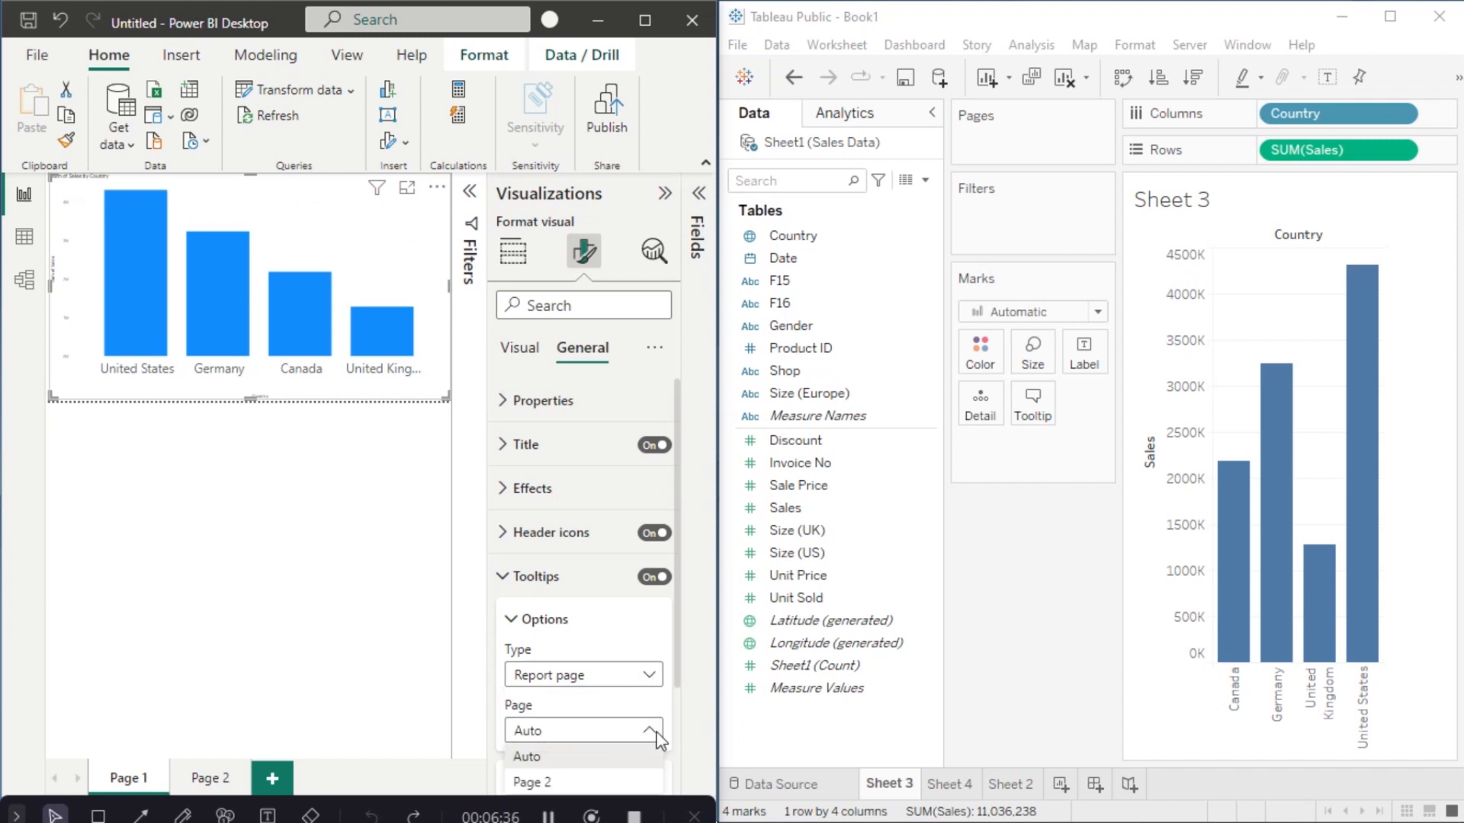
click(1027, 404)
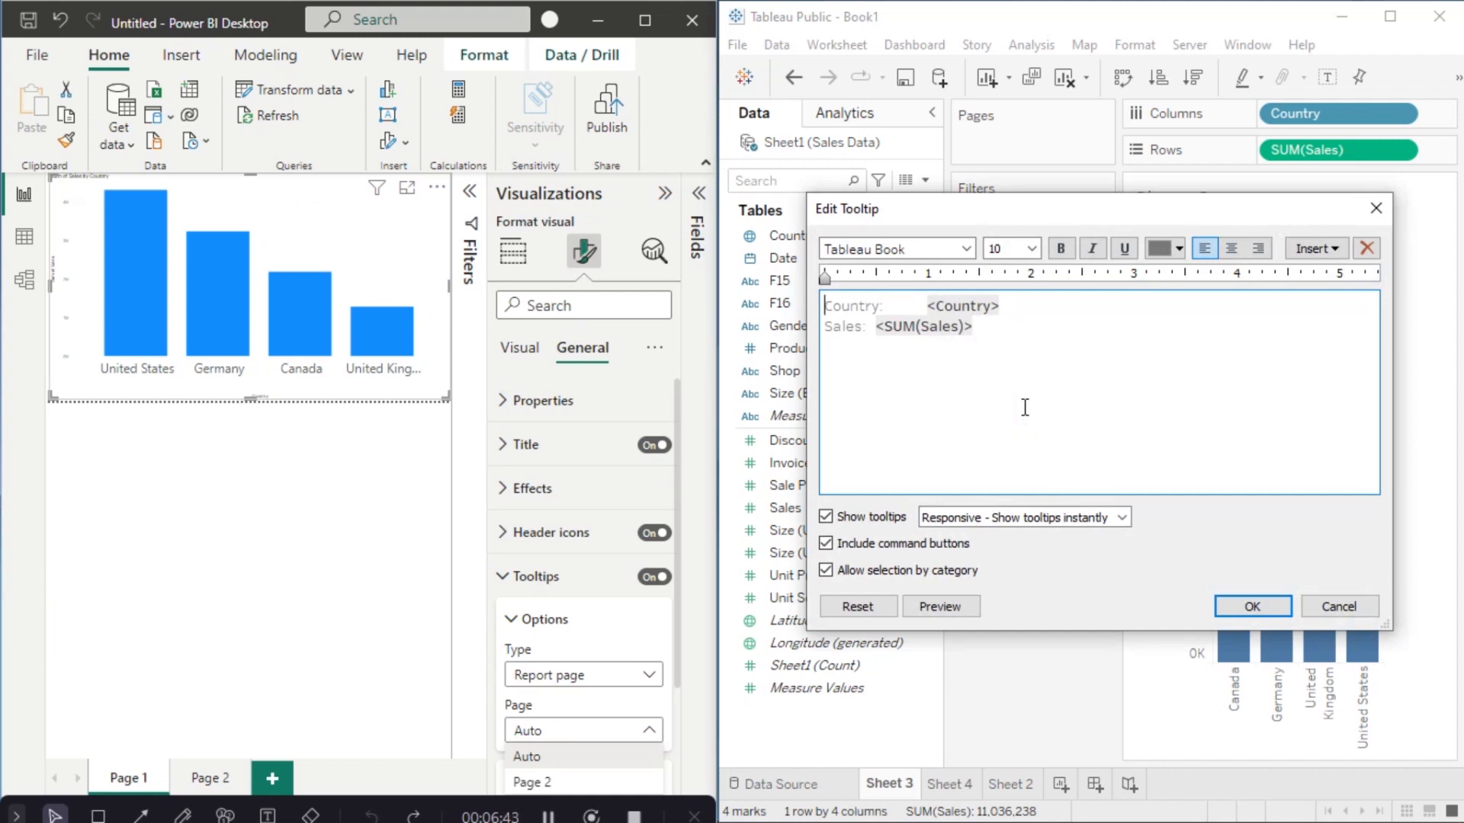
Step: Embed Sheet 4 below the SUM(Sales) line in Tableau's tooltip, and use Page 2 as Power BI's tooltip page
click(1005, 347)
click(1334, 250)
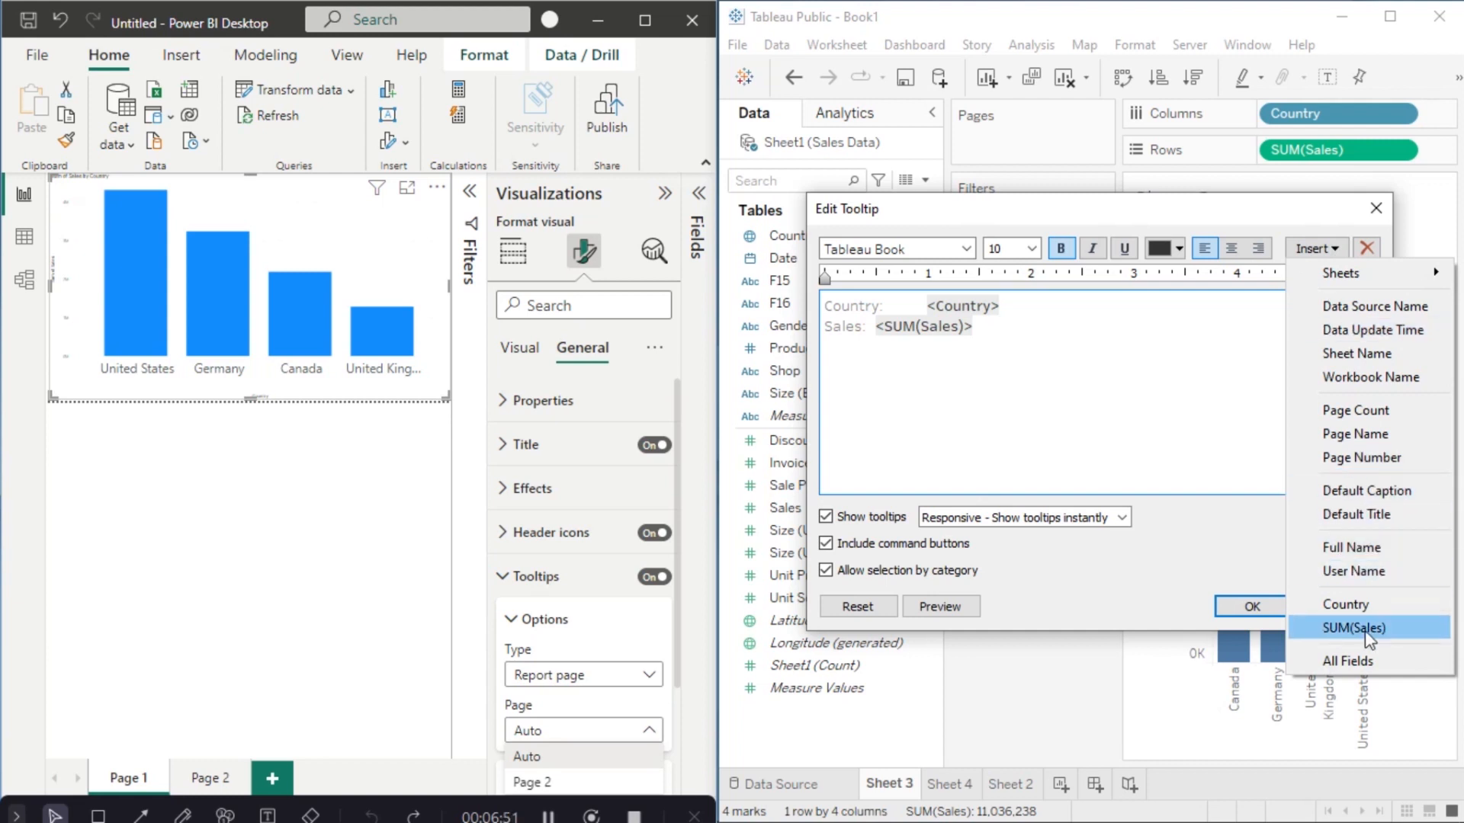
mouse_move(1388, 284)
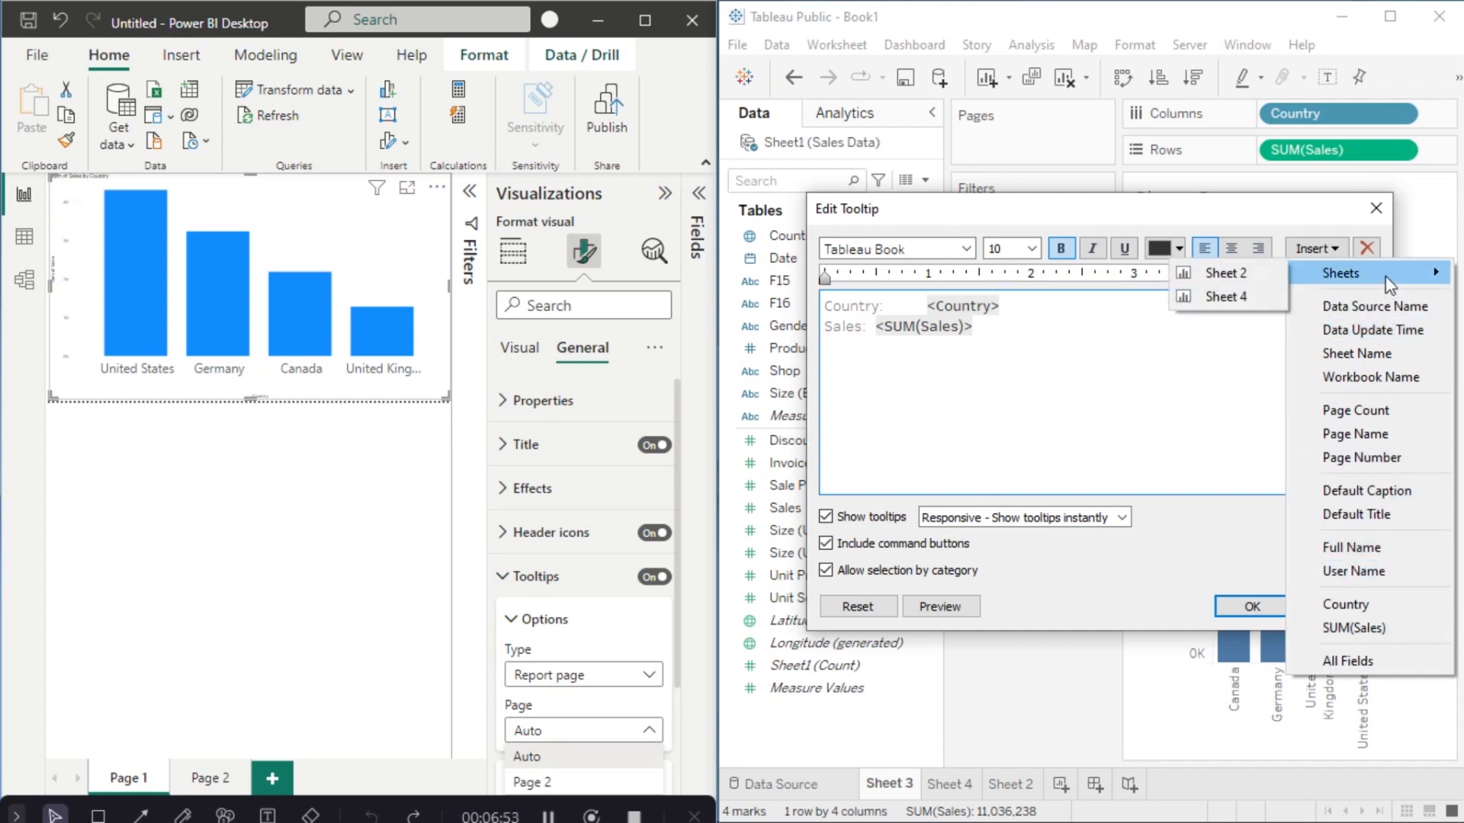
click(1241, 297)
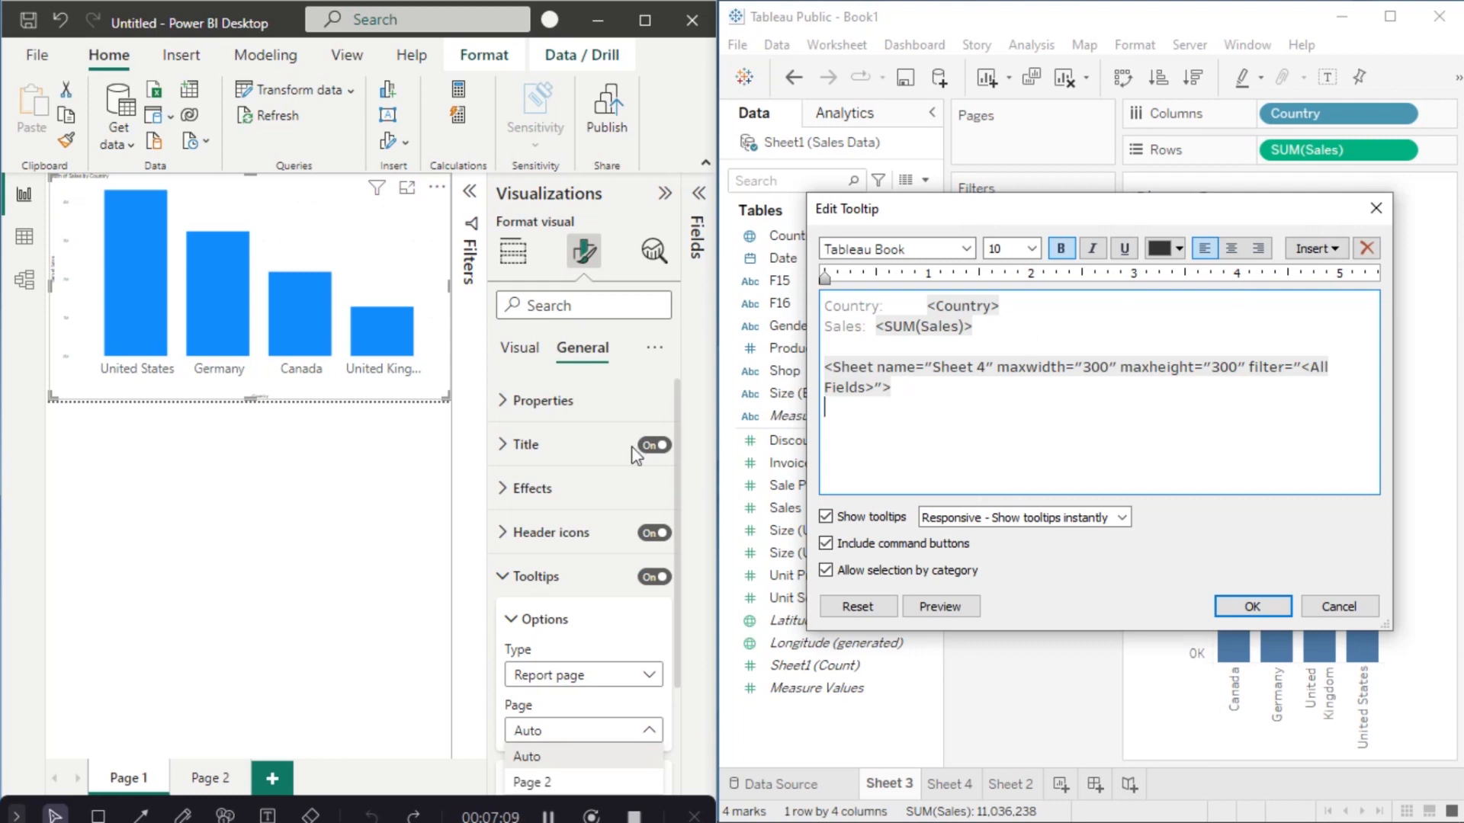
click(548, 786)
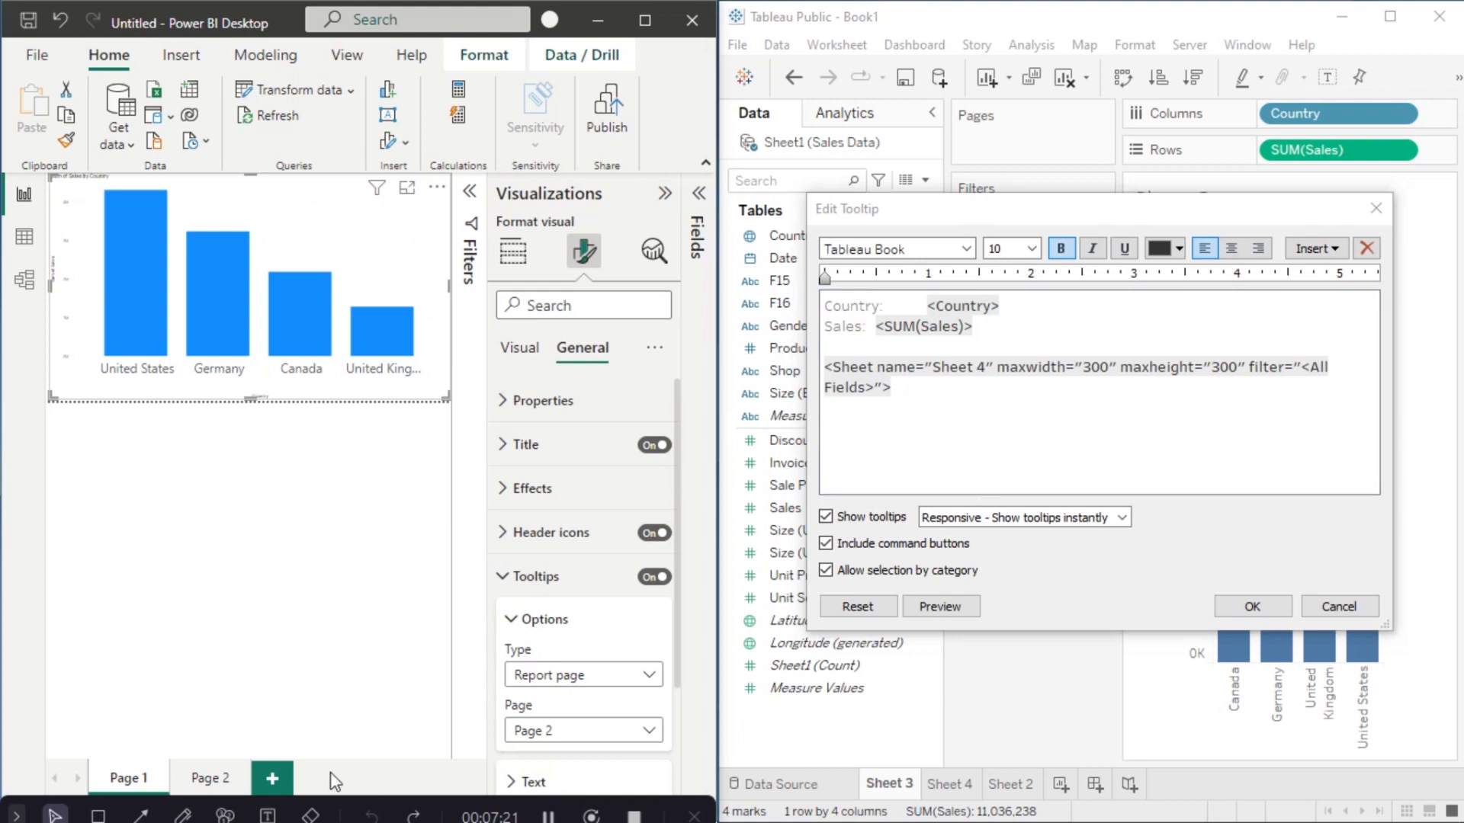
click(210, 780)
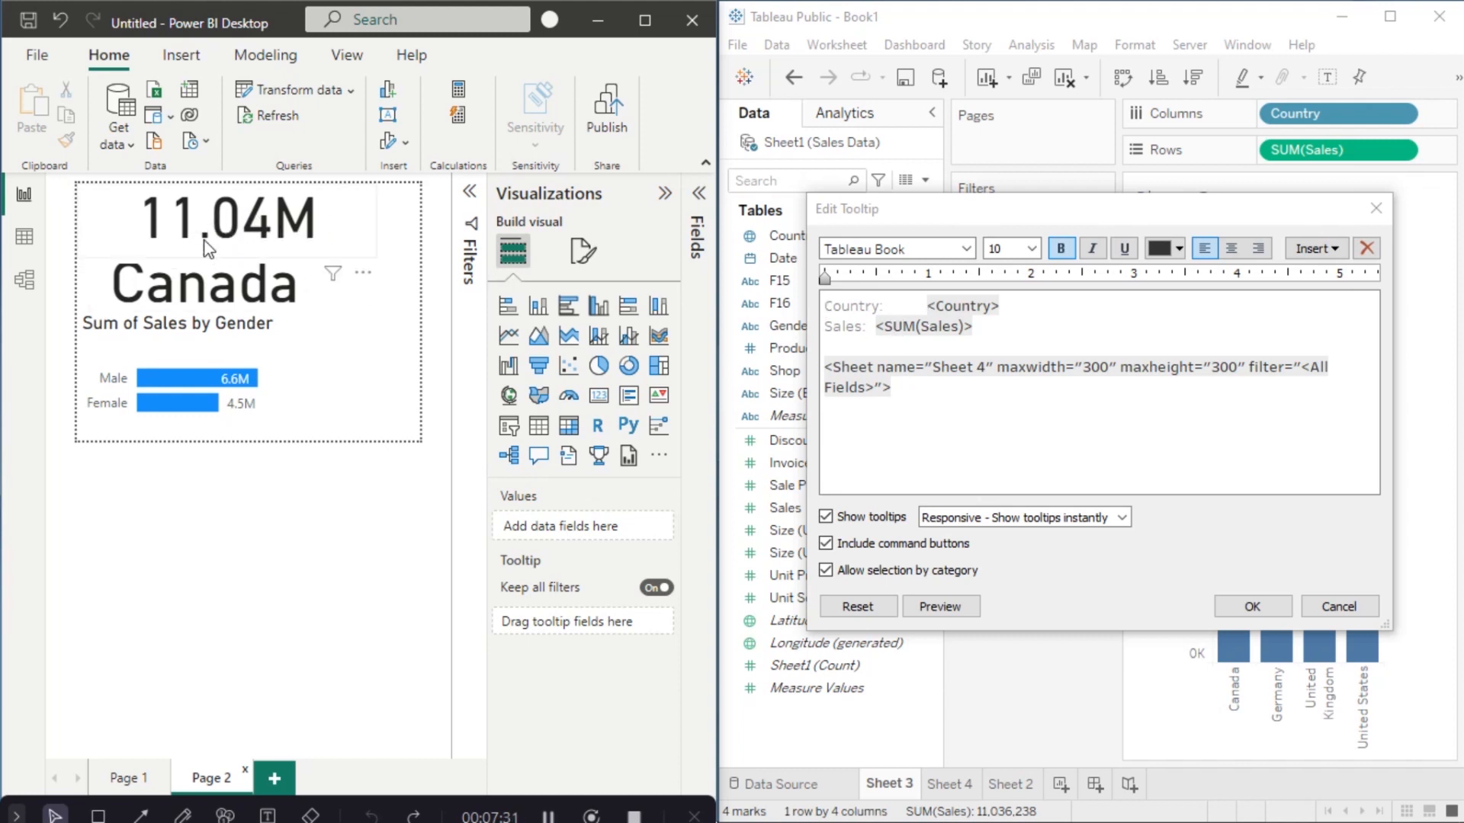
Step: Remove the Sales label and move <SUM(Sales)> to a new top line at size 20
drag(878, 333, 812, 340)
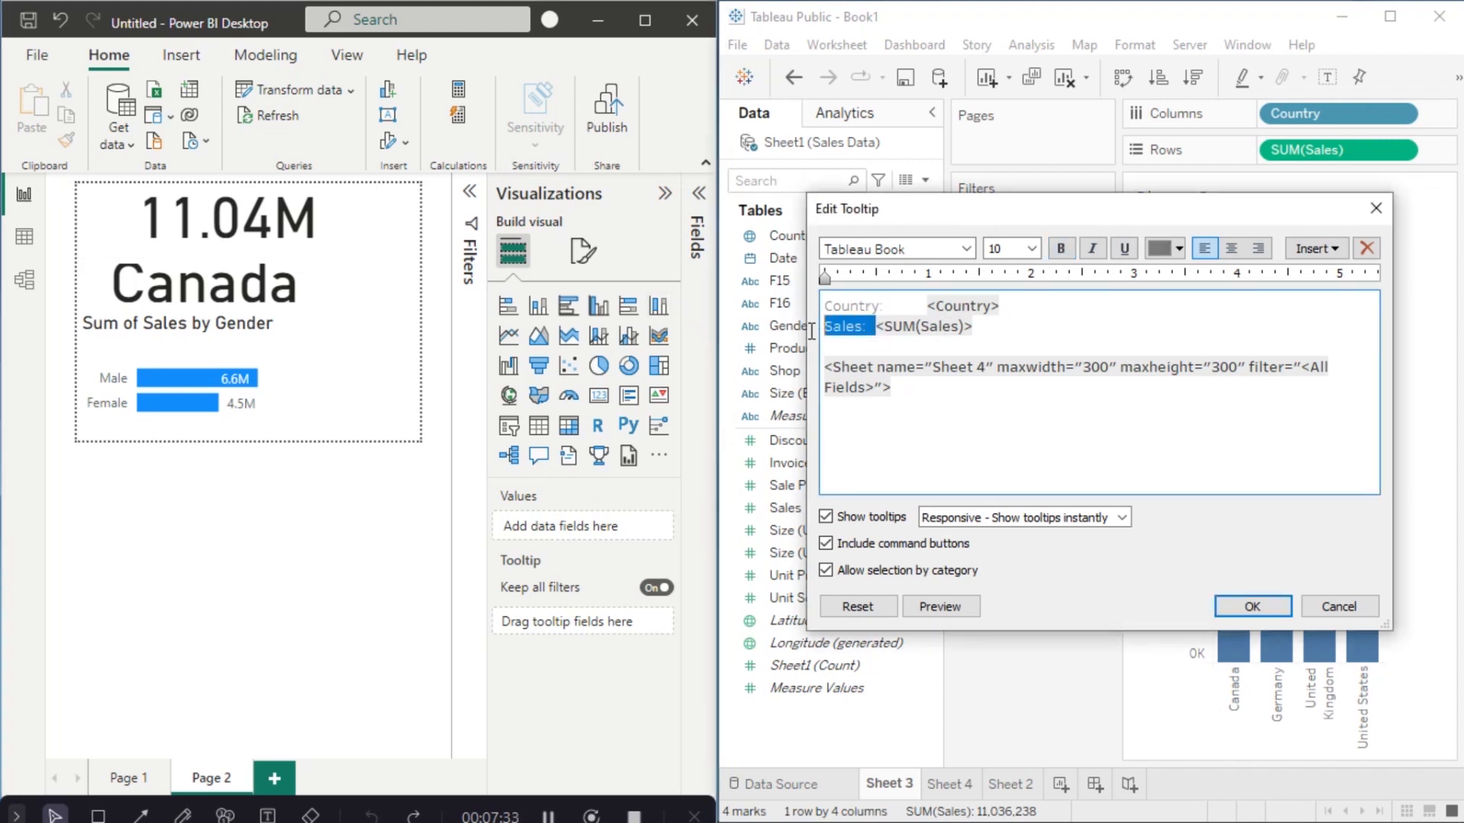
key(BackSpace)
drag(921, 326, 788, 335)
key(ctrl+c)
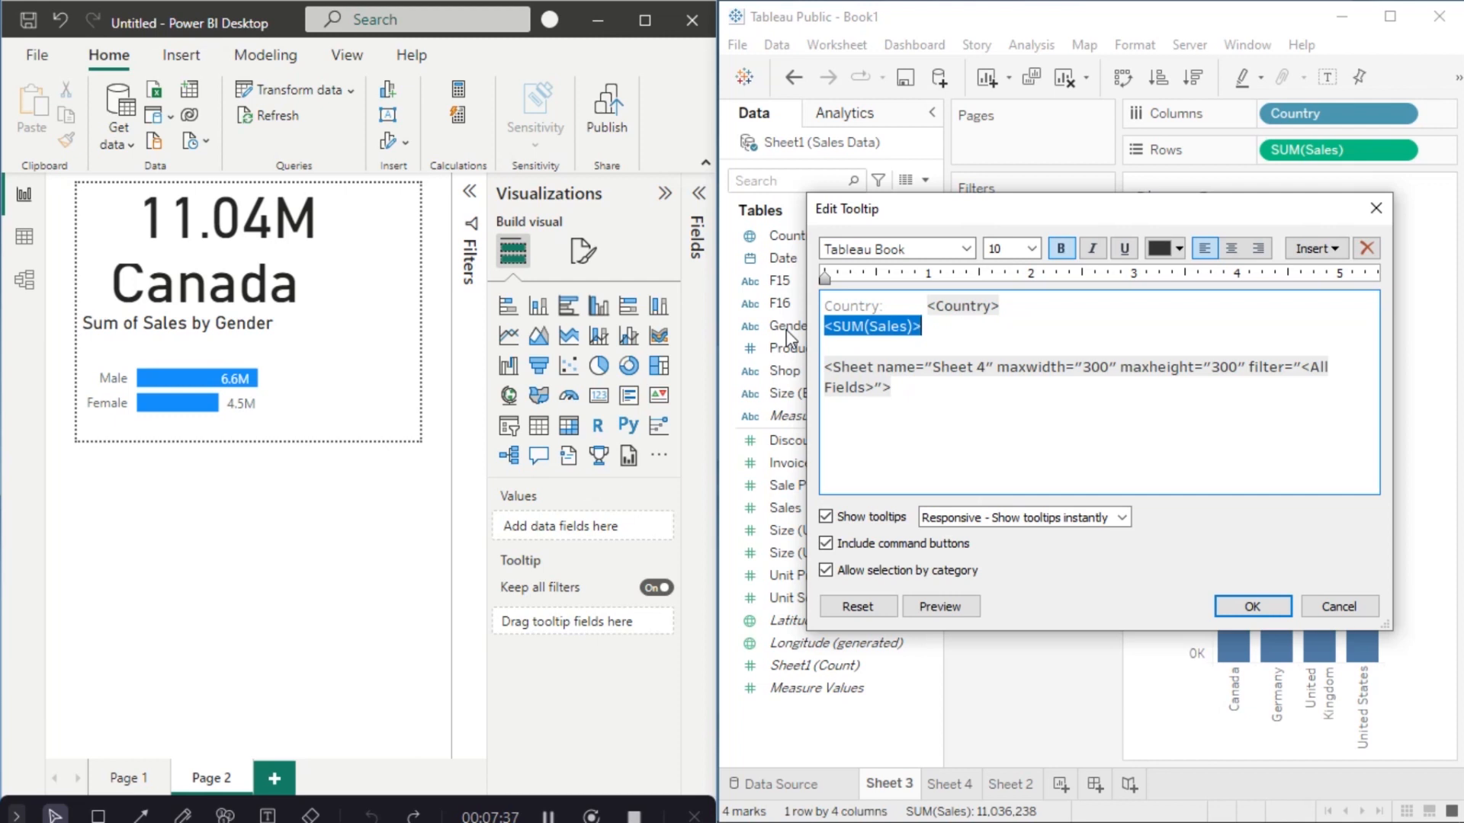
key(BackSpace)
click(828, 309)
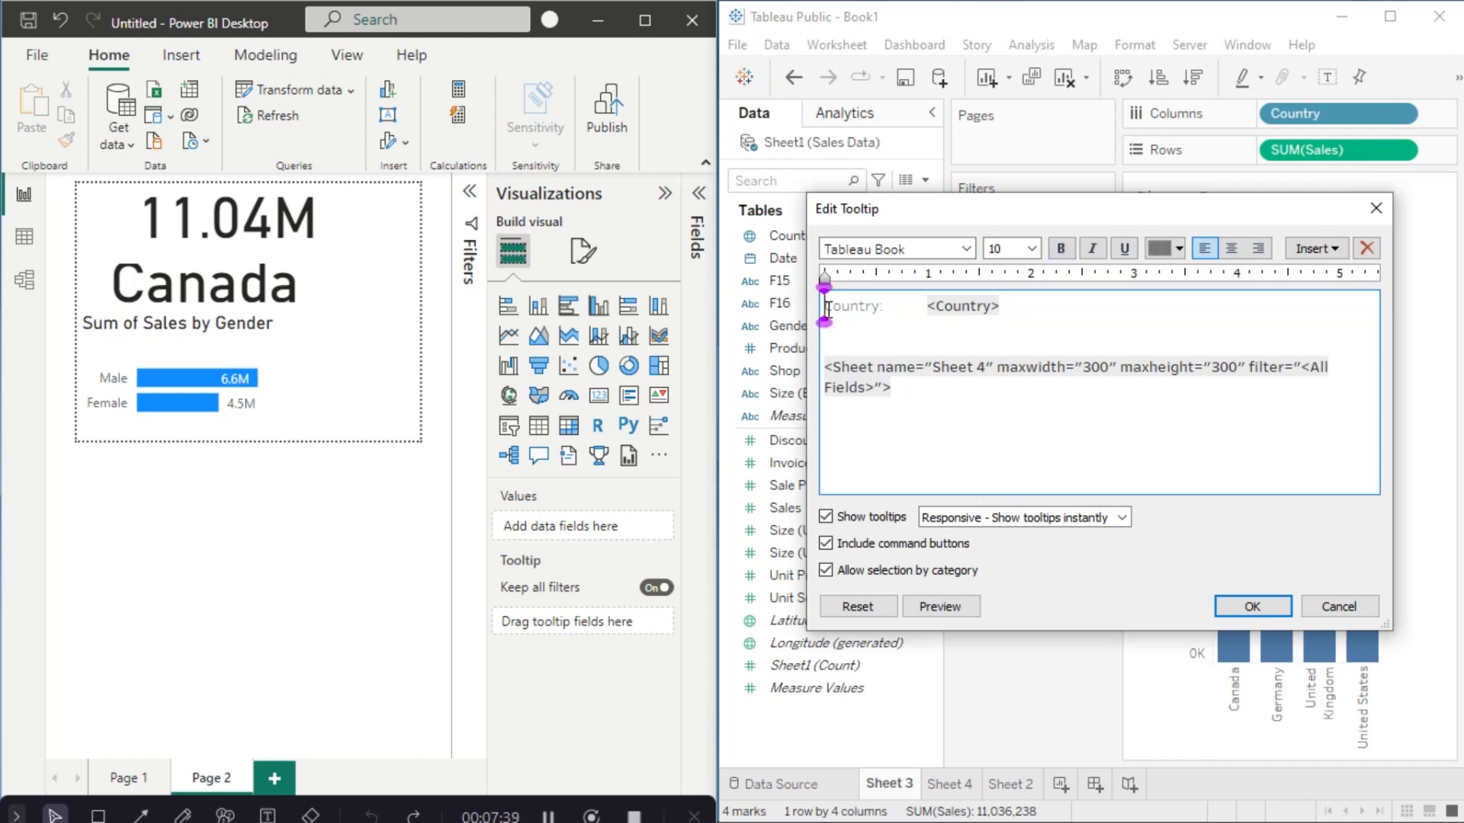
key(Return)
click(853, 303)
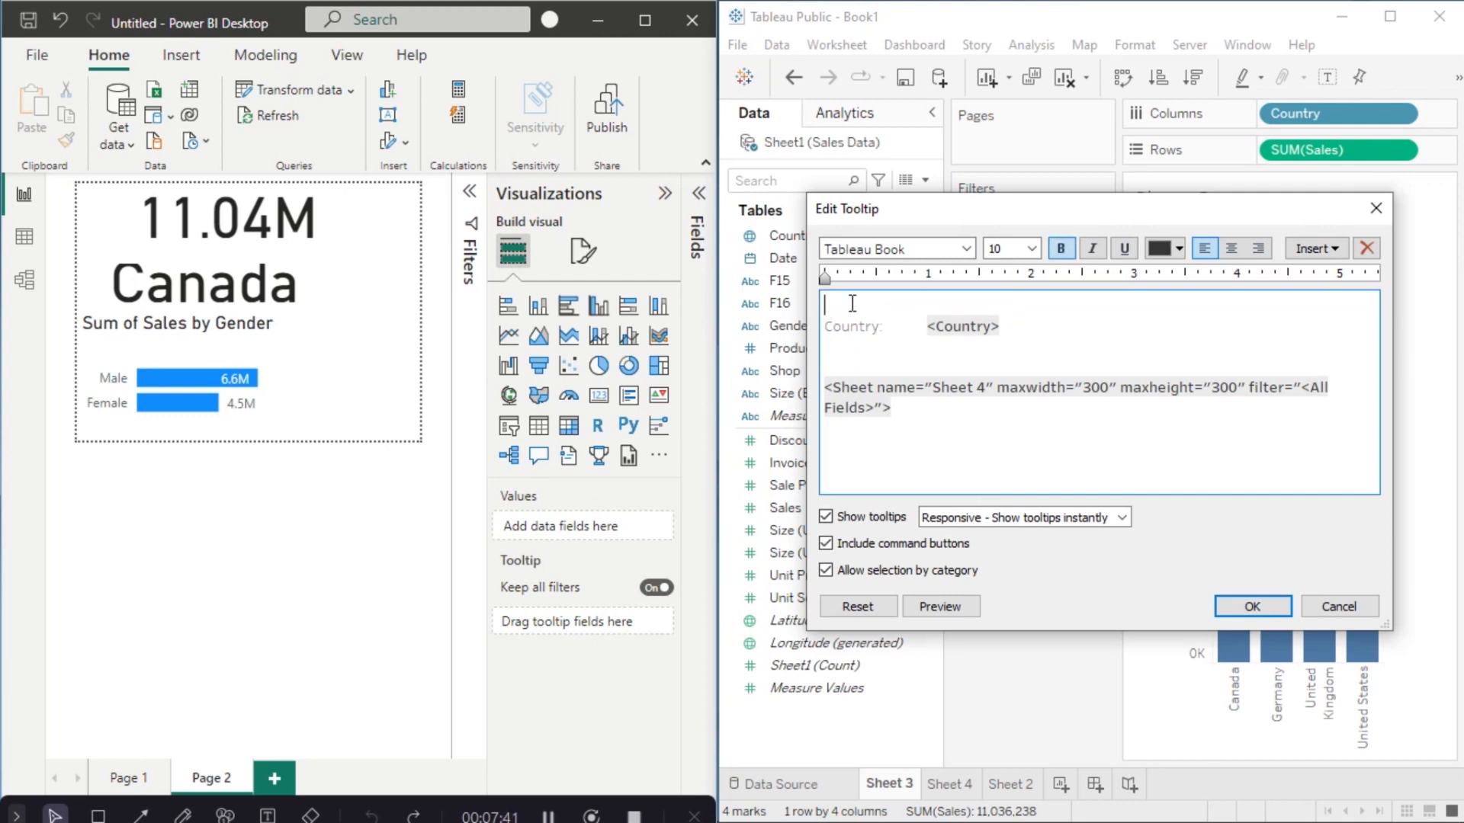
key(ctrl+v)
drag(929, 307, 796, 308)
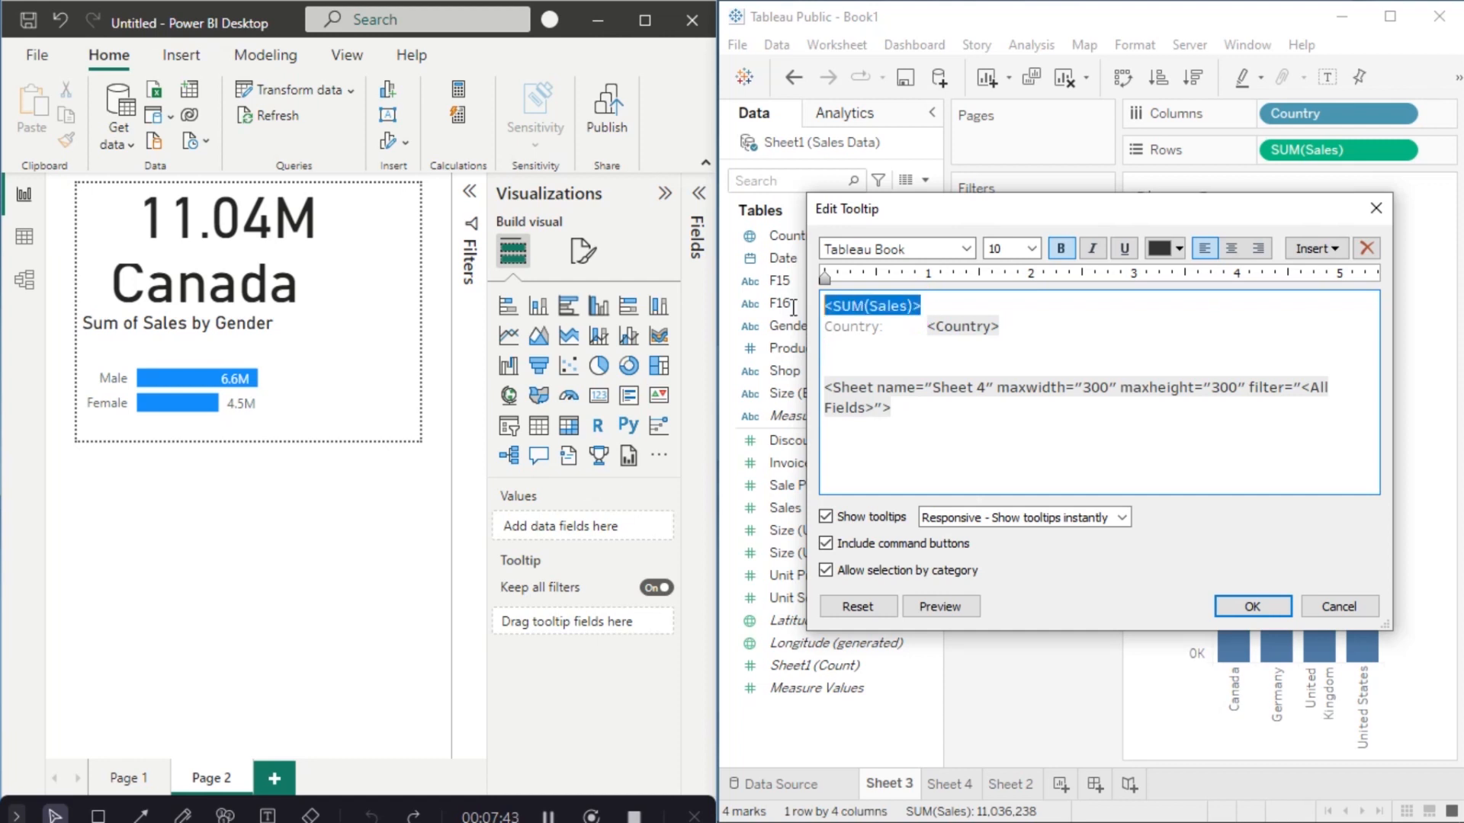
click(1031, 249)
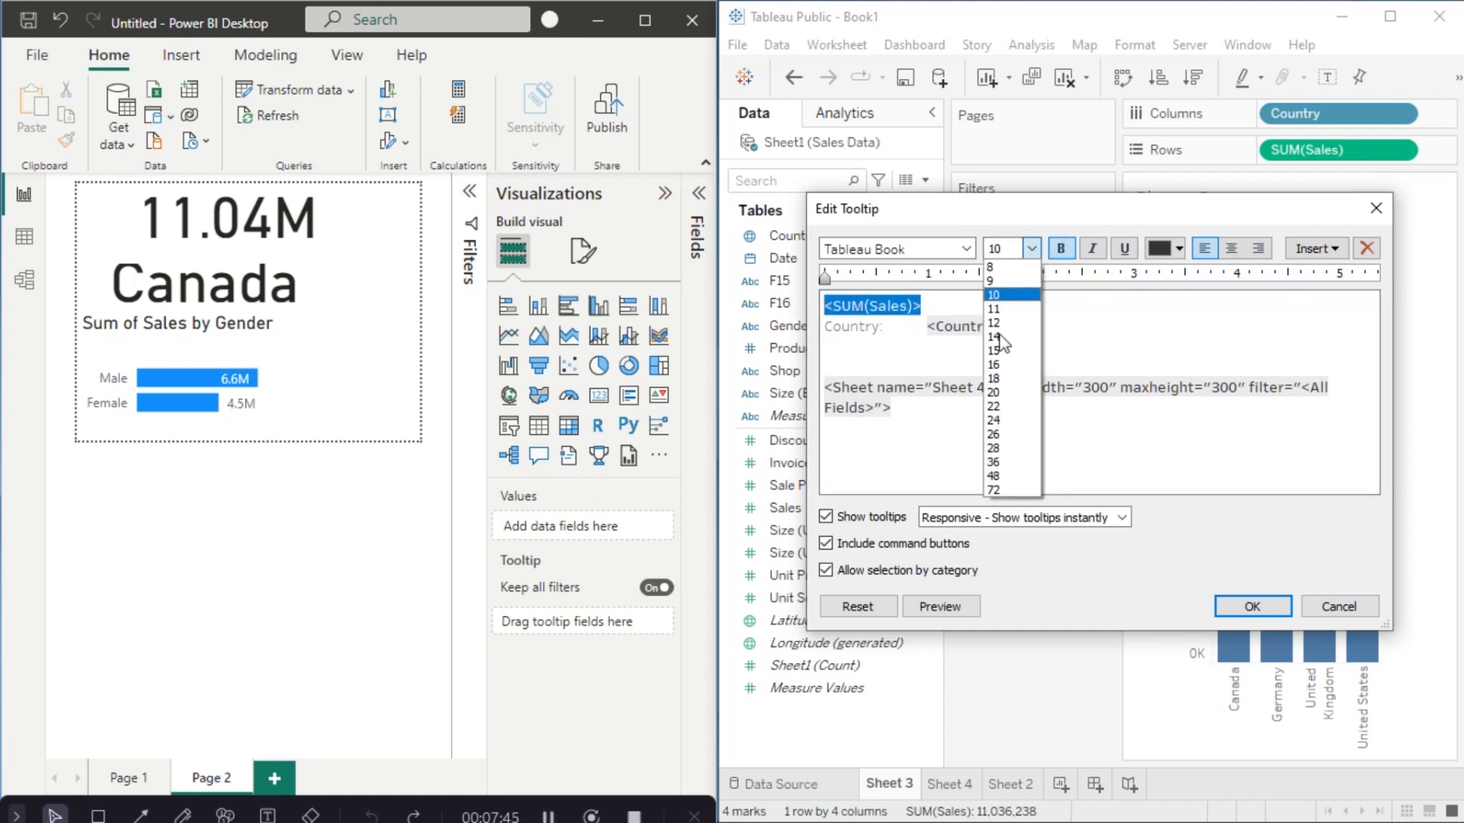
click(998, 392)
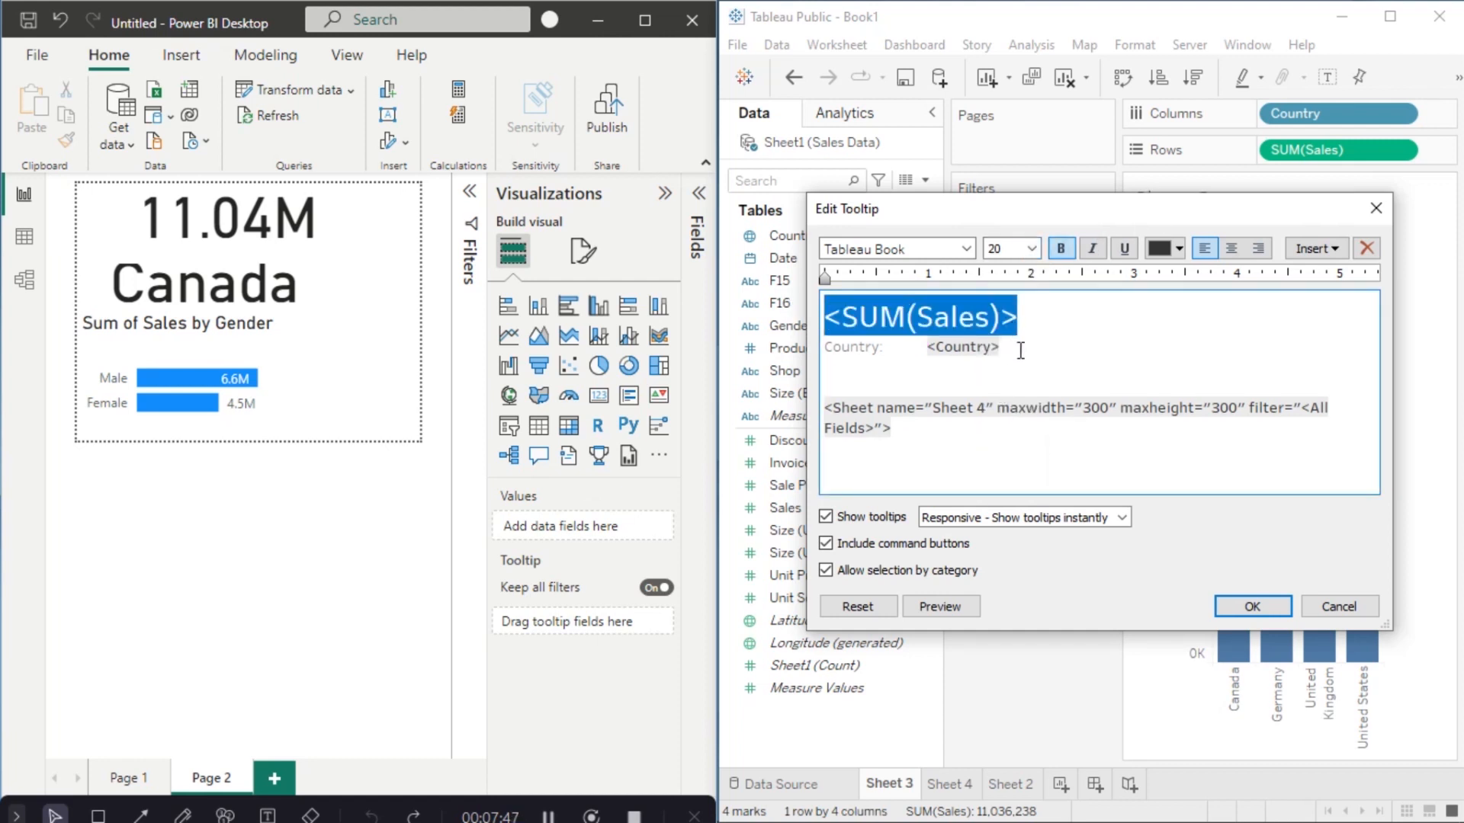
Step: Delete the Country label, set <Country> to size 15, and confirm the tooltip
drag(906, 356, 822, 348)
key(Delete)
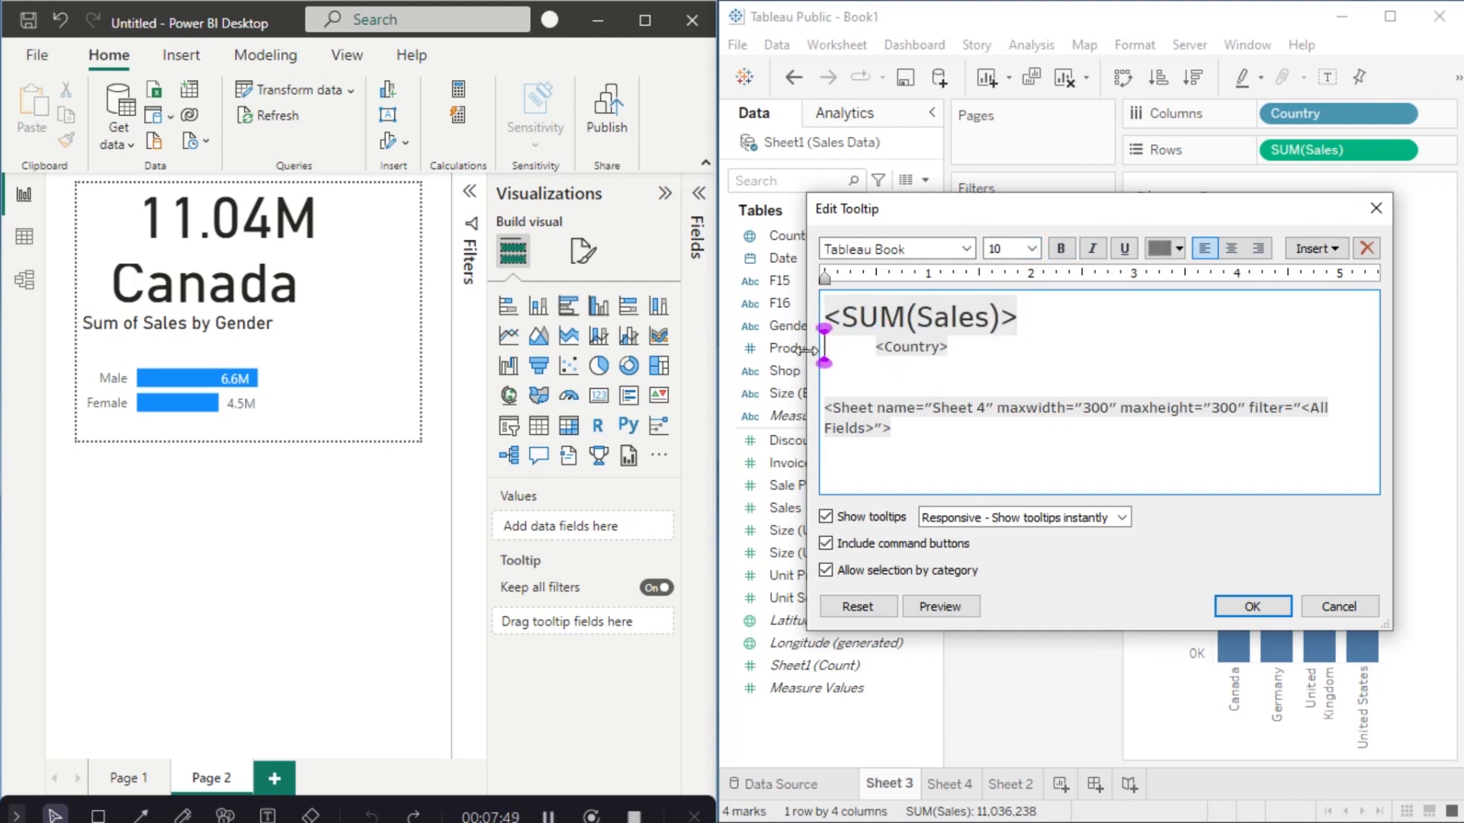
drag(981, 351, 869, 358)
drag(972, 350, 870, 353)
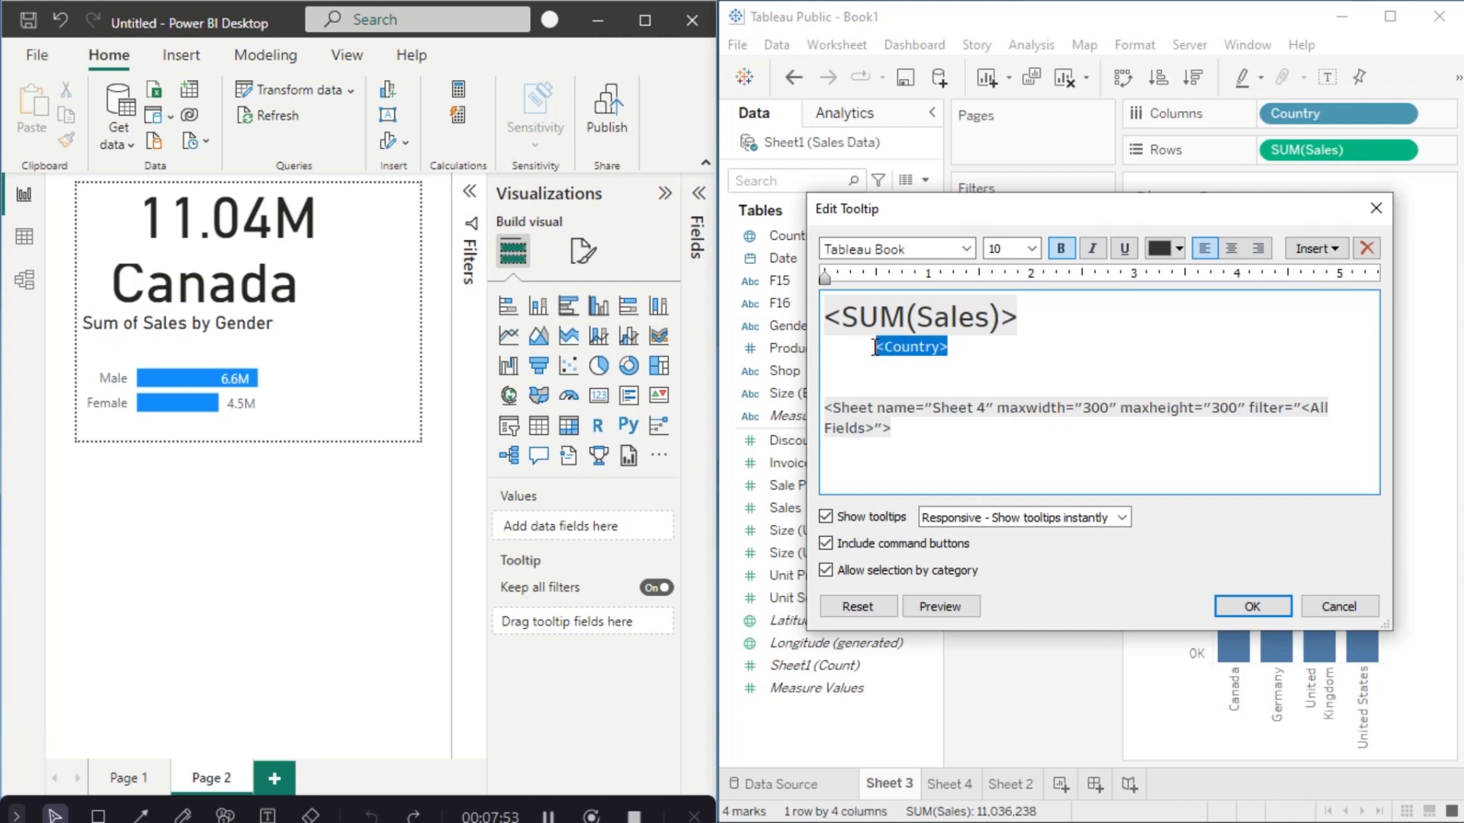
click(1032, 249)
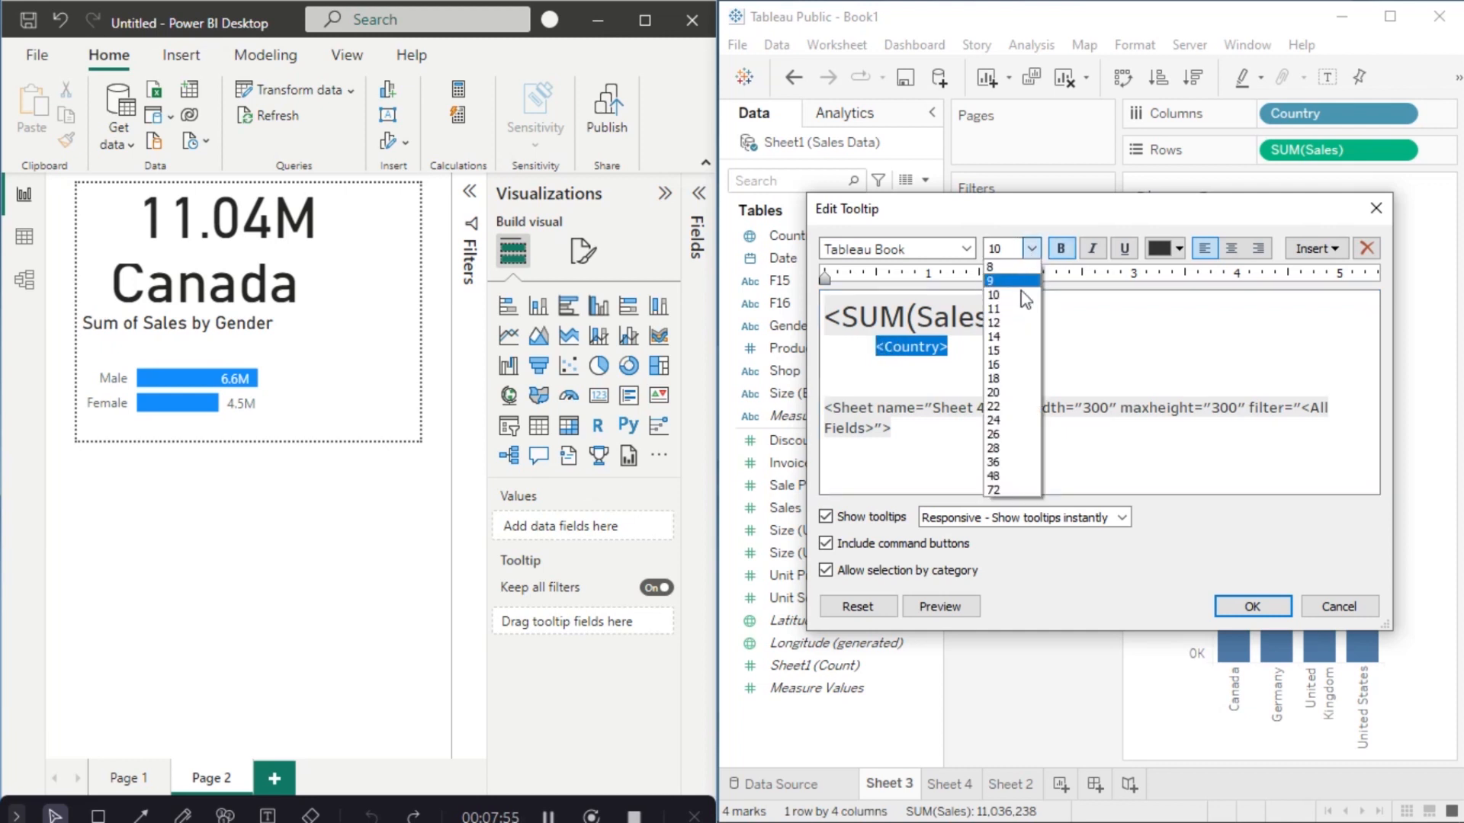
click(1007, 350)
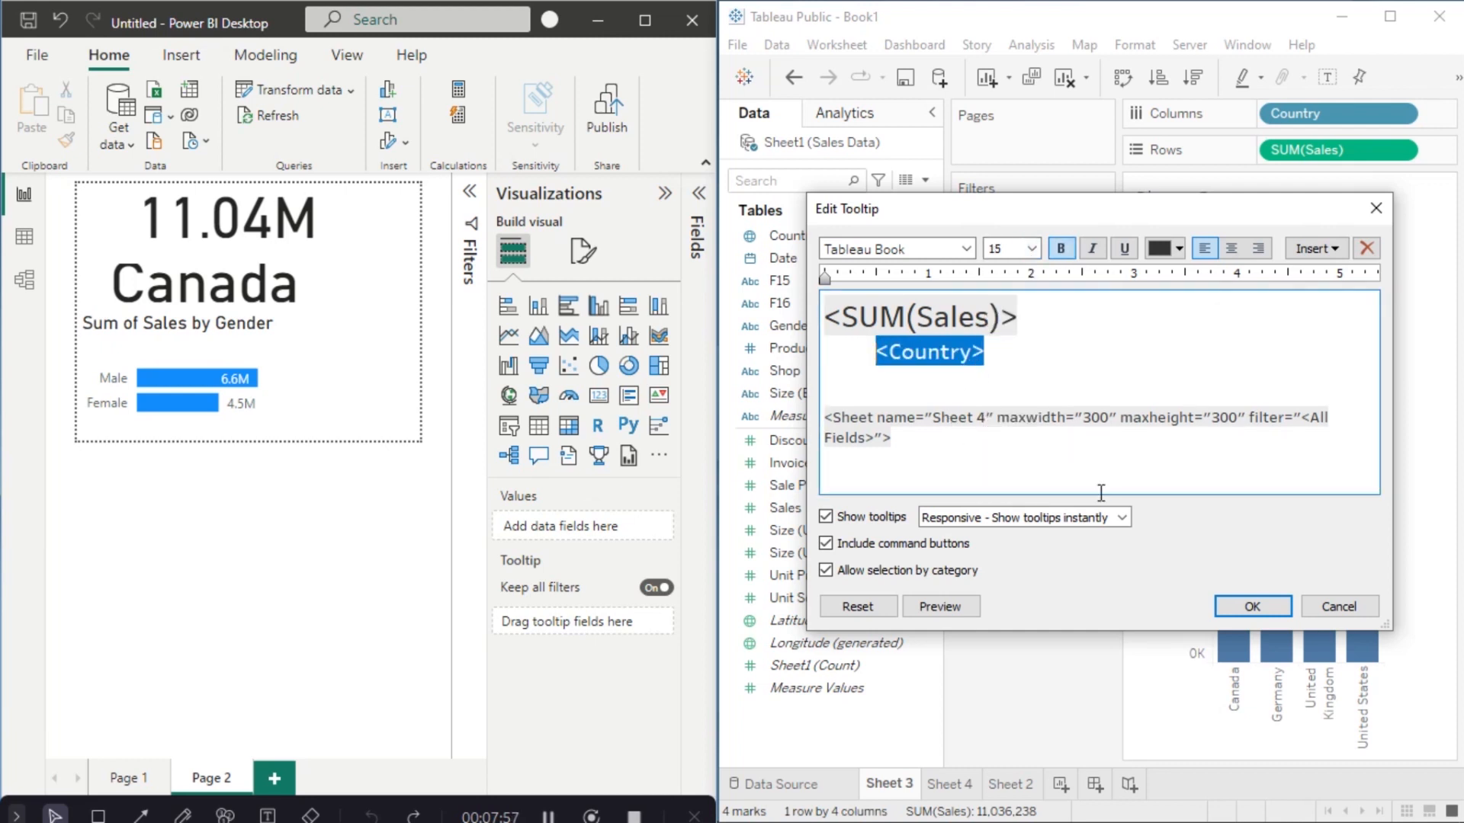
click(1242, 608)
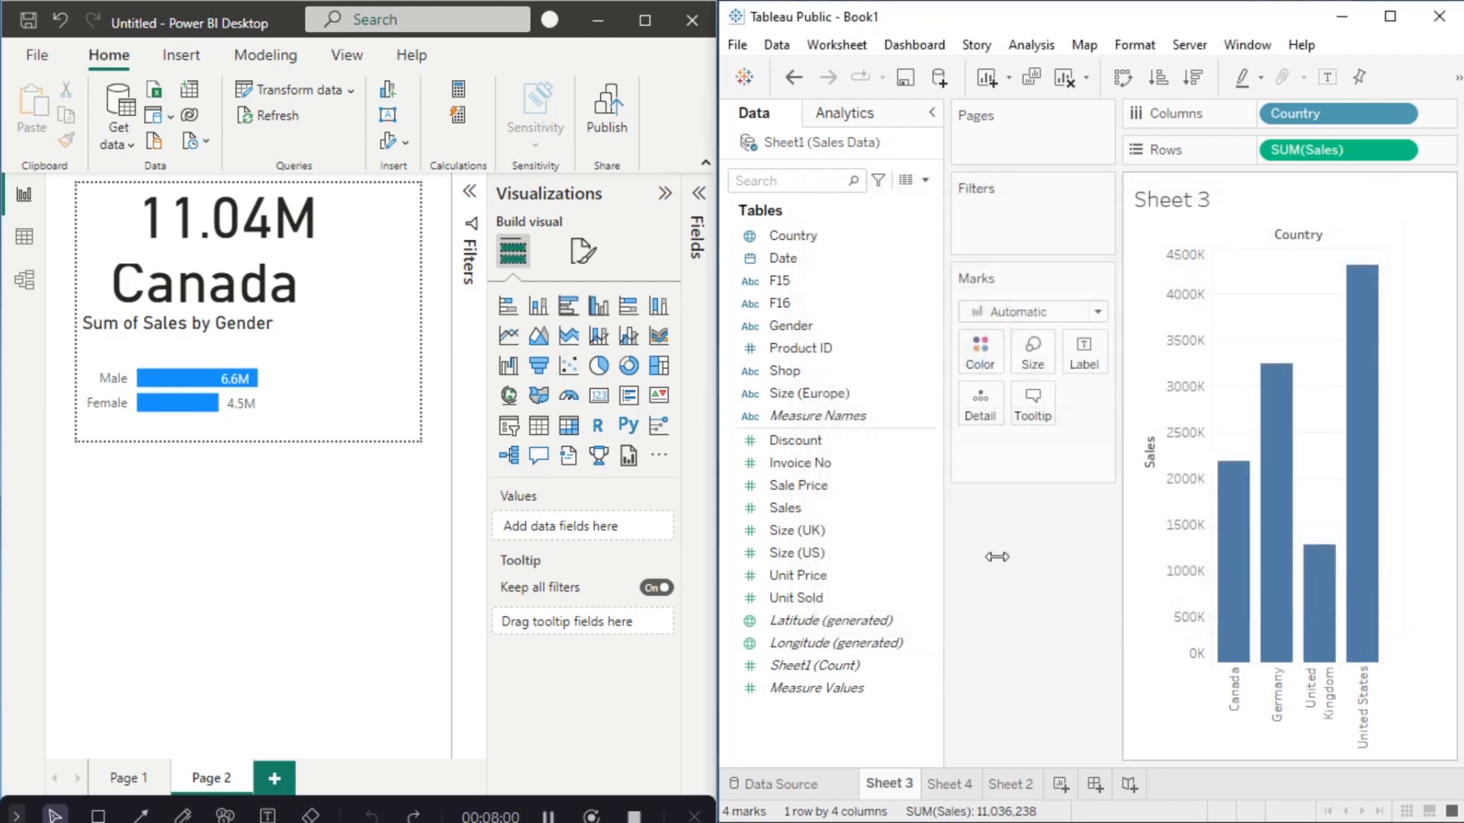
Step: Return to Page 1 and preview the Page 2 tooltips on the country columns, e.g. Germany 3.24M
click(133, 784)
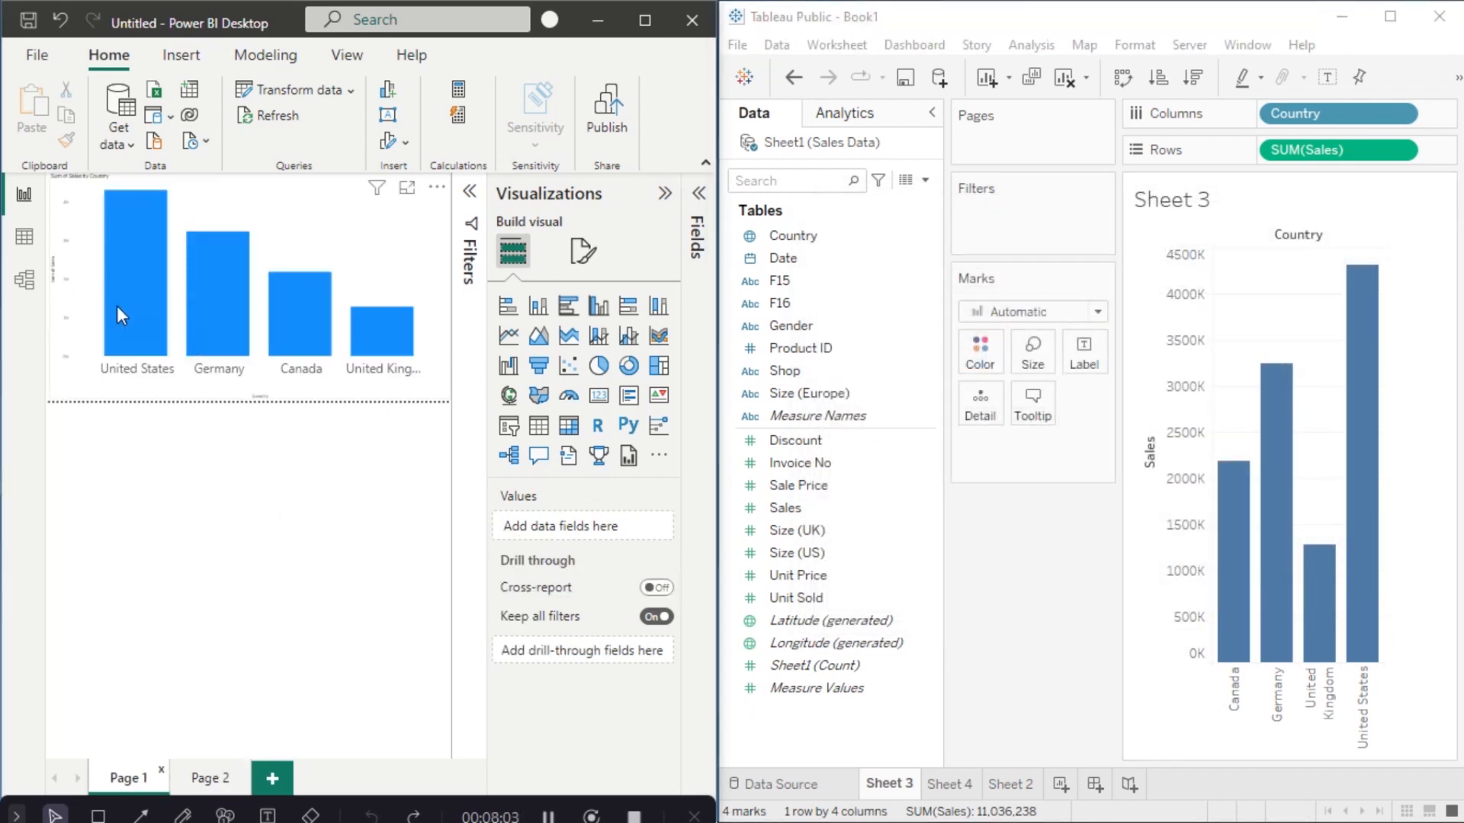
mouse_move(129, 309)
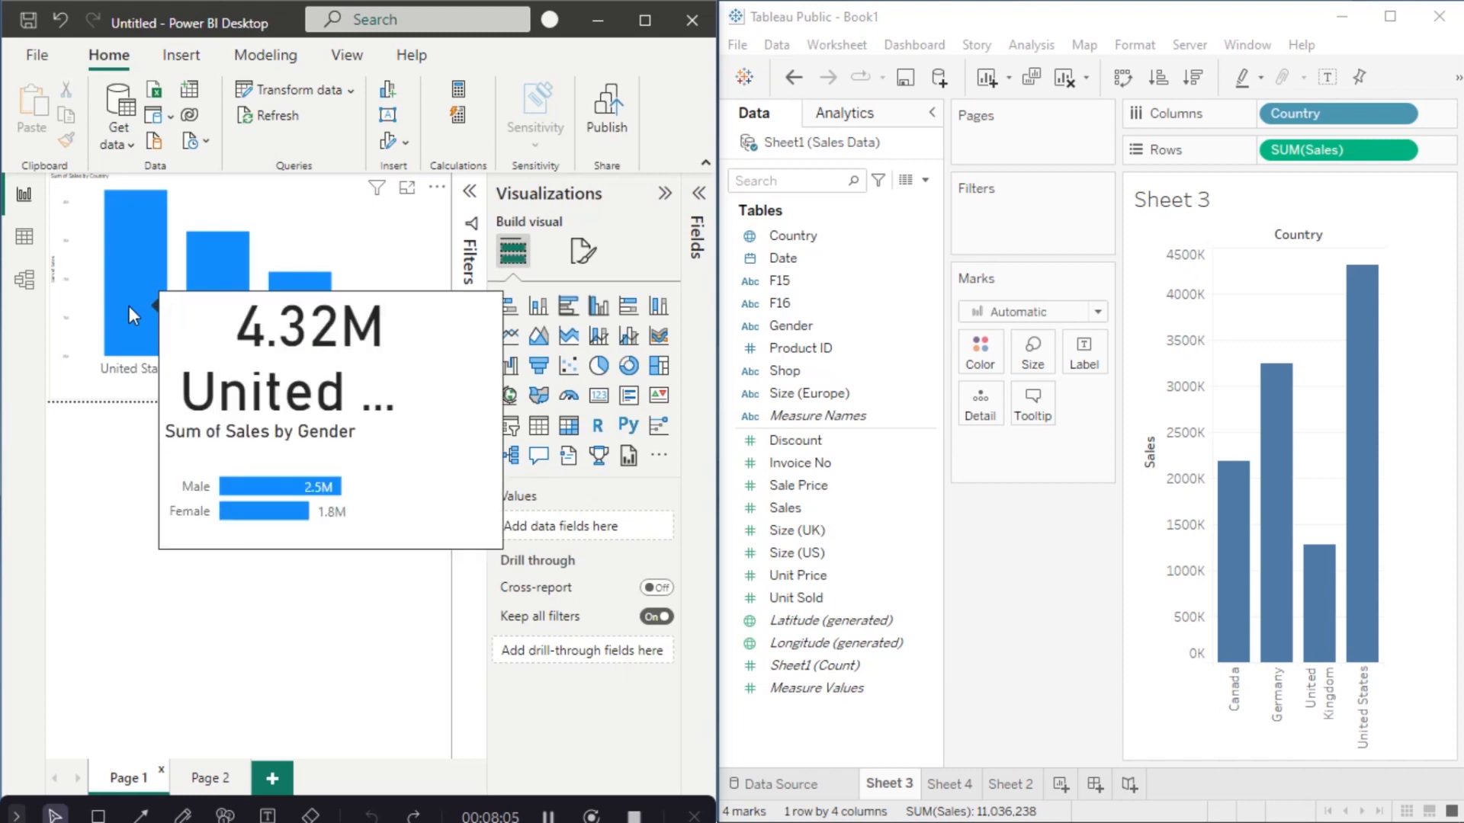
mouse_move(206, 289)
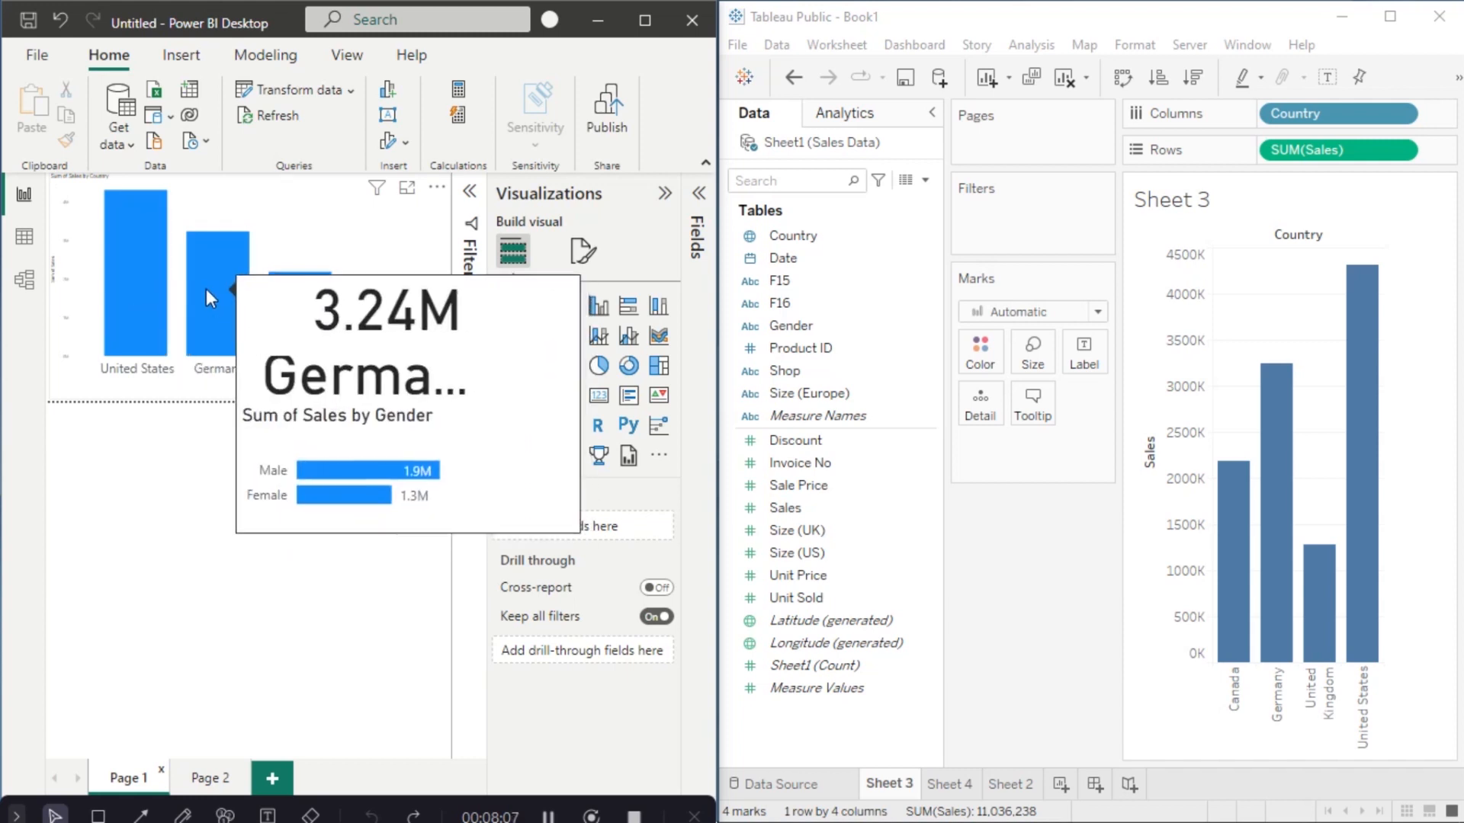
mouse_move(302, 326)
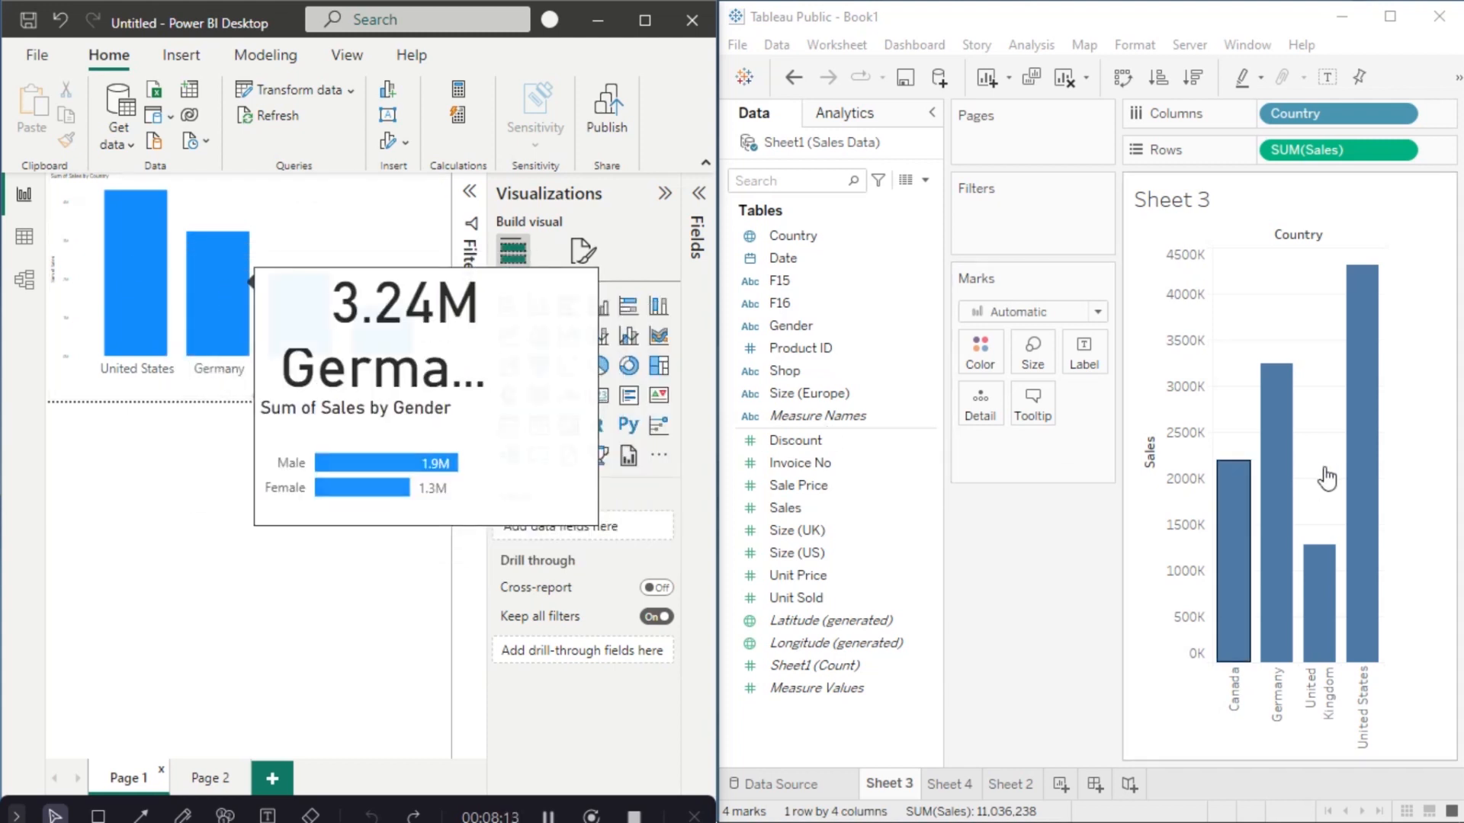
mouse_move(1279, 501)
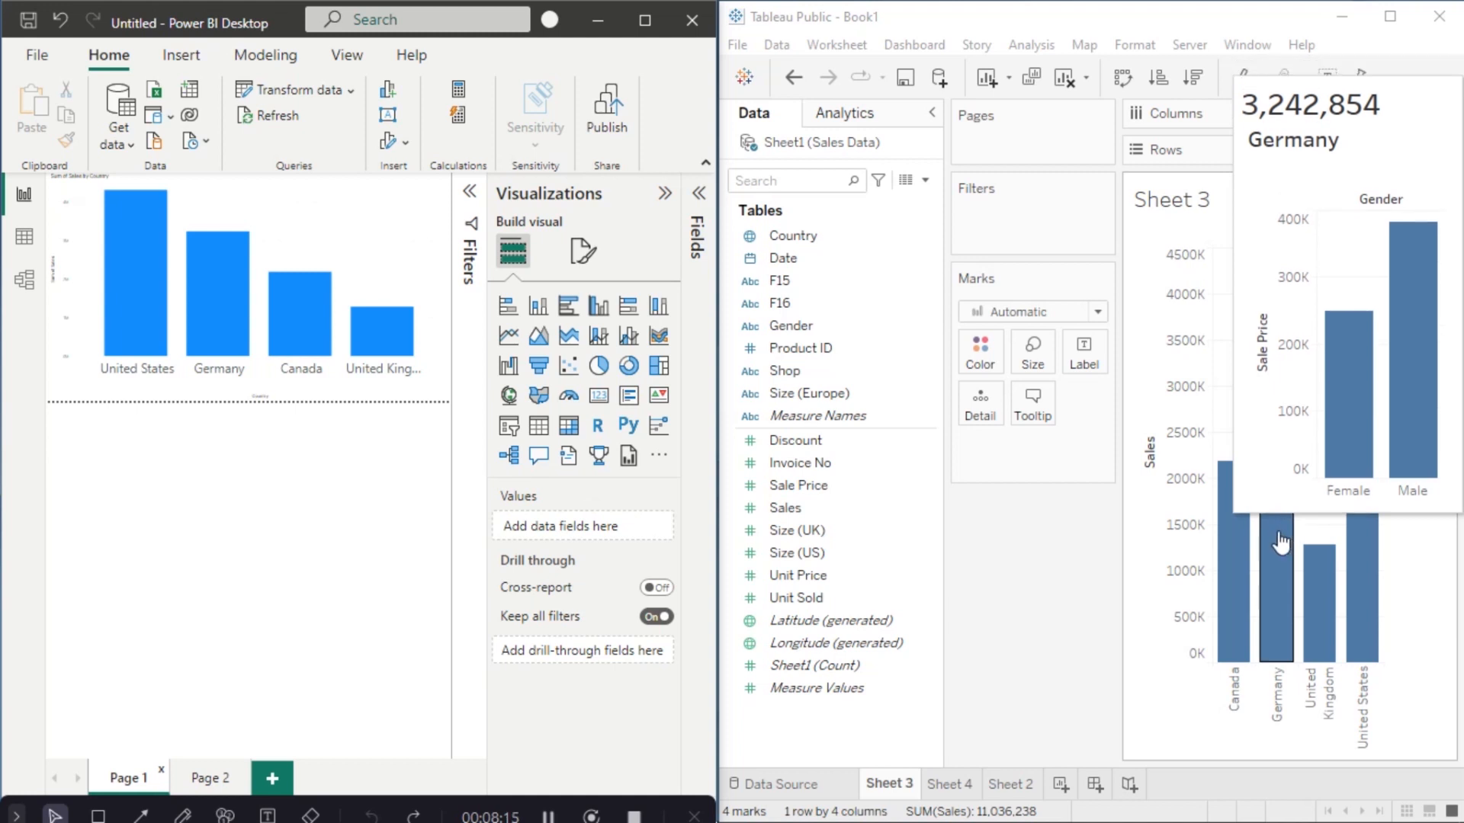
Step: Swap Sheet 4's rows and columns to make horizontal gender bars, then check the Sheet 3 chart
click(959, 791)
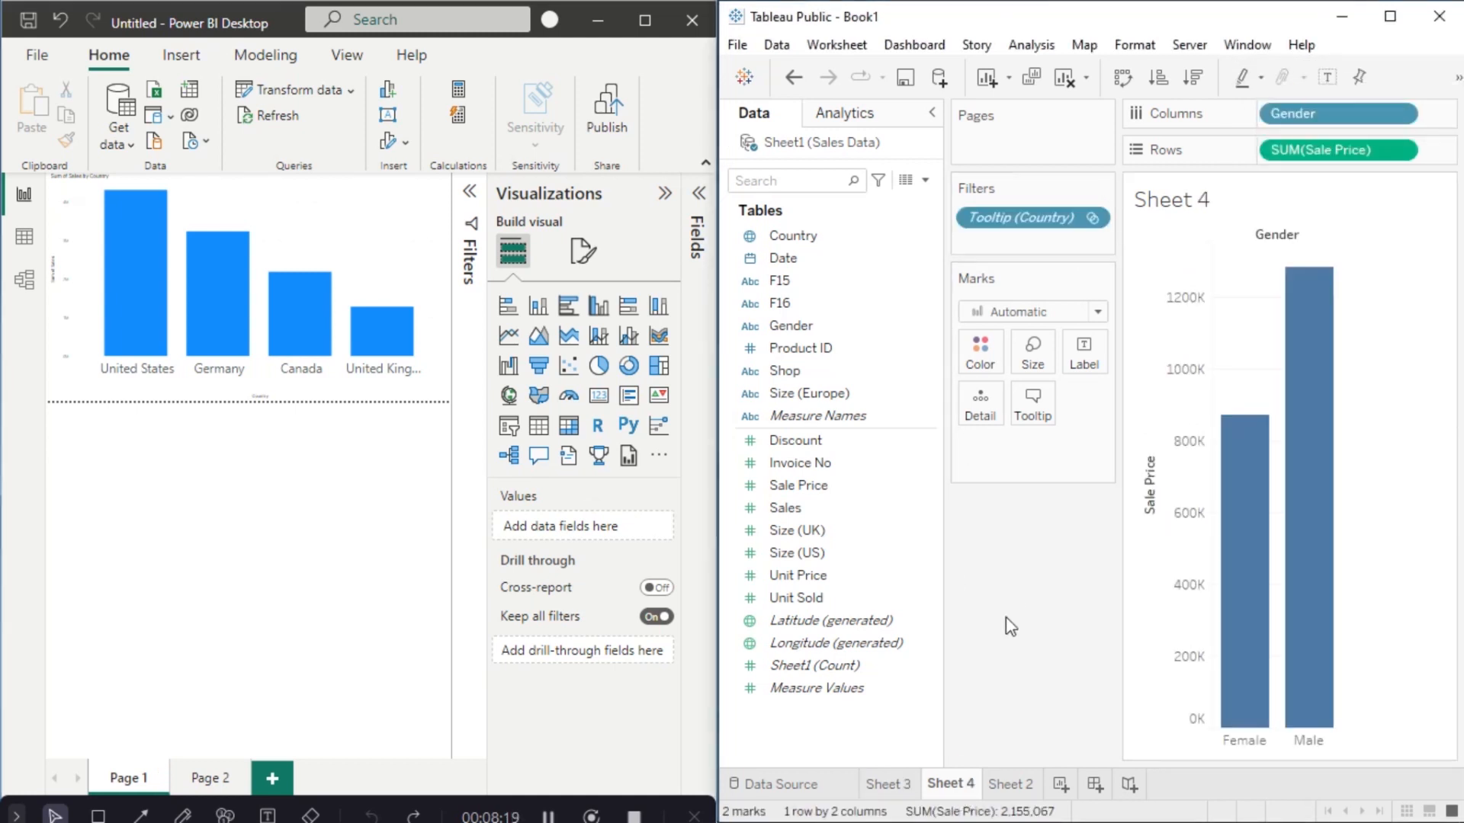
click(1121, 78)
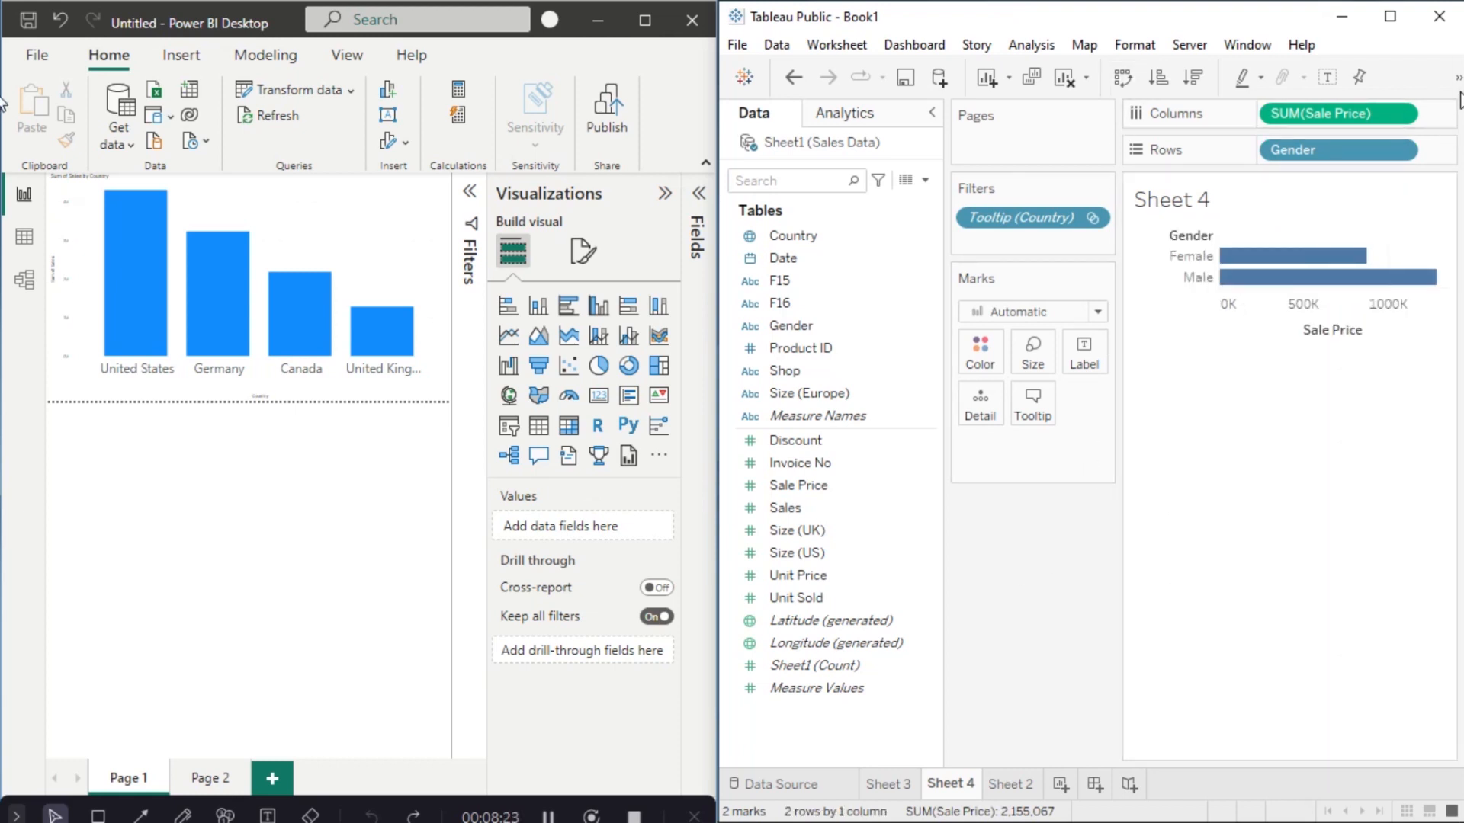
click(886, 783)
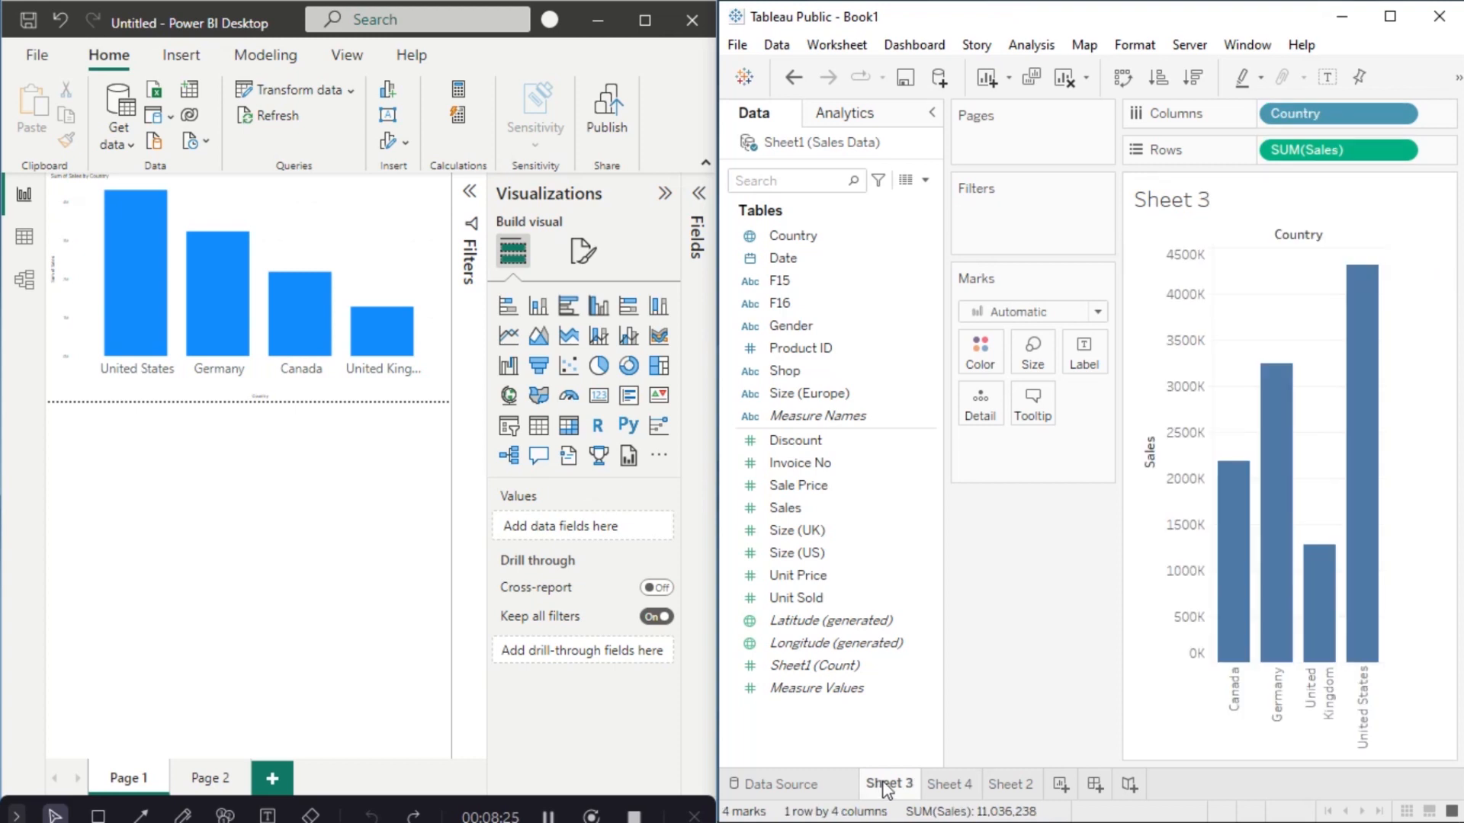
mouse_move(1240, 532)
mouse_move(1281, 490)
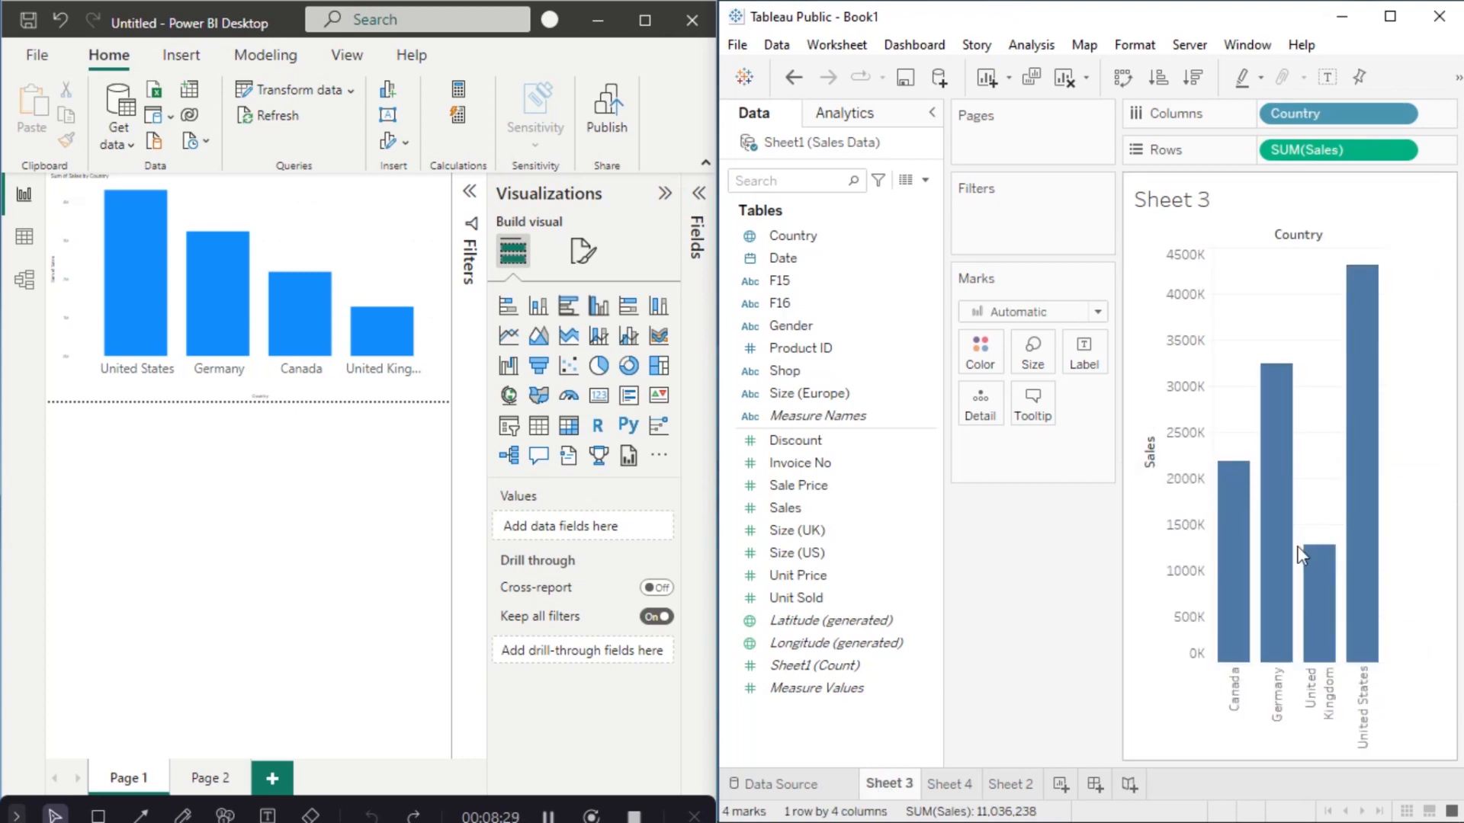
mouse_move(1310, 581)
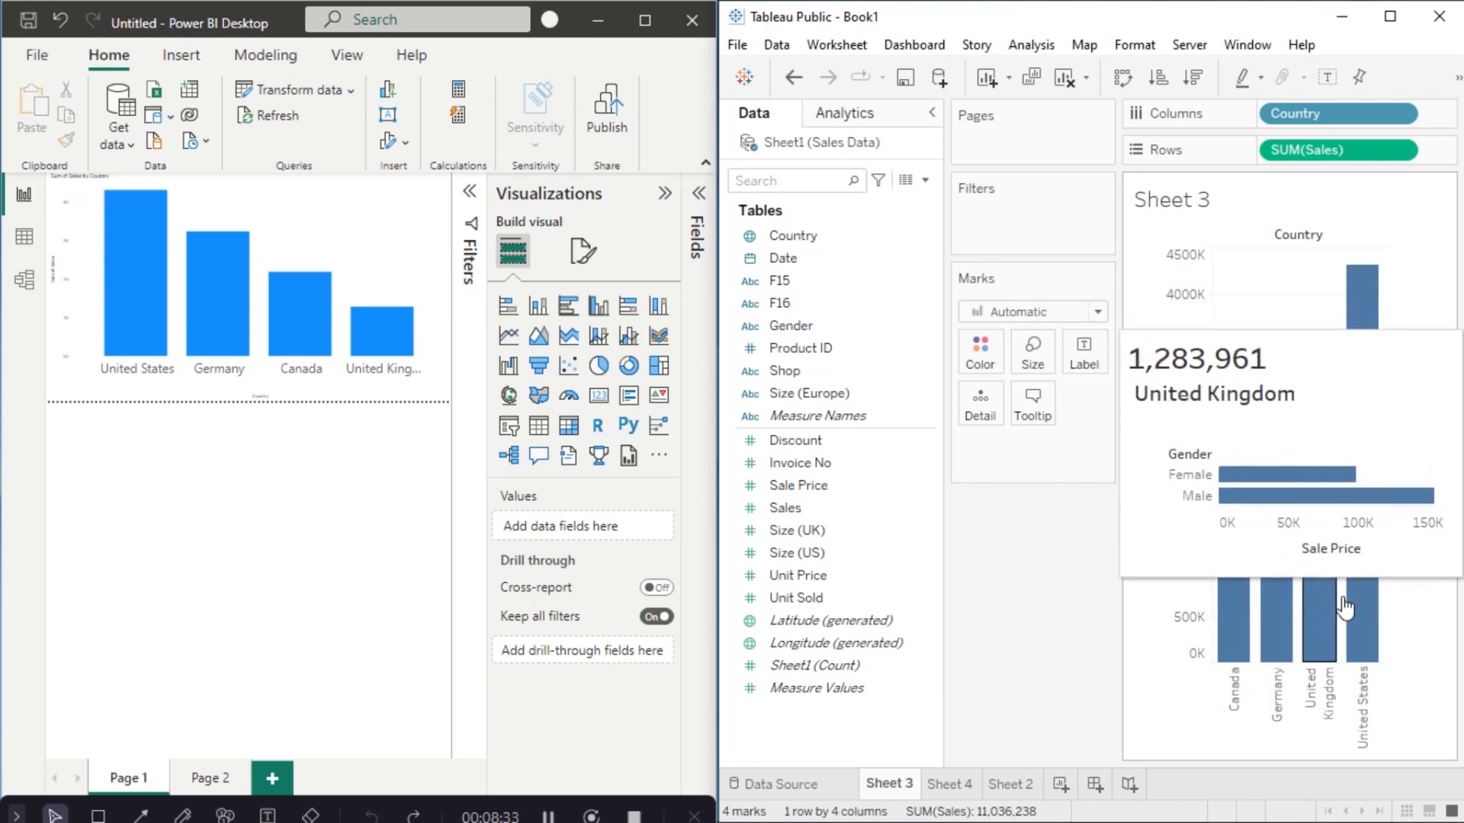
mouse_move(1358, 610)
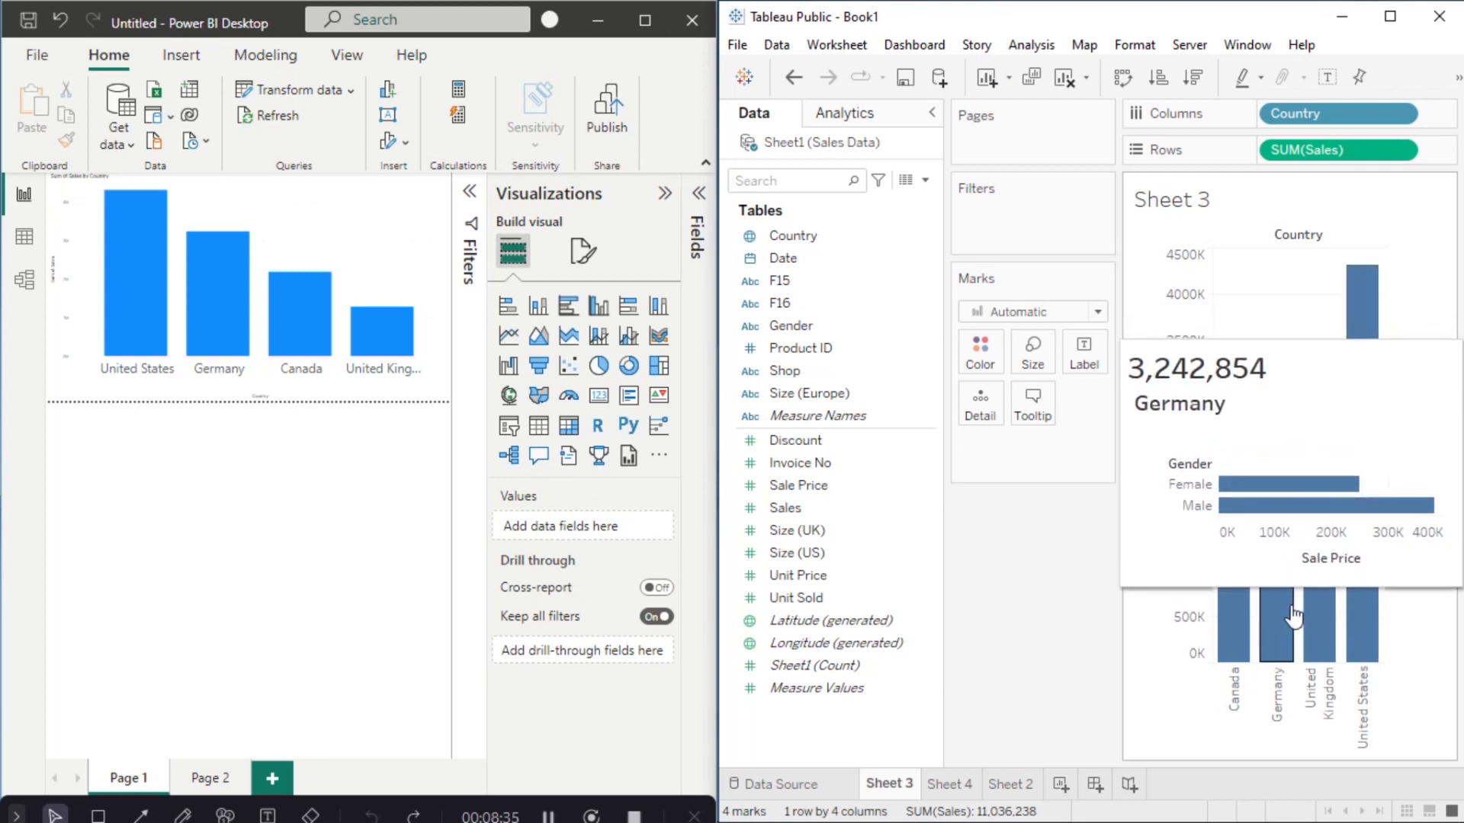
Step: Label Sheet 4's gender bars with SUM(Sales): Female 4,452,721 and Male 6,583,517
click(964, 785)
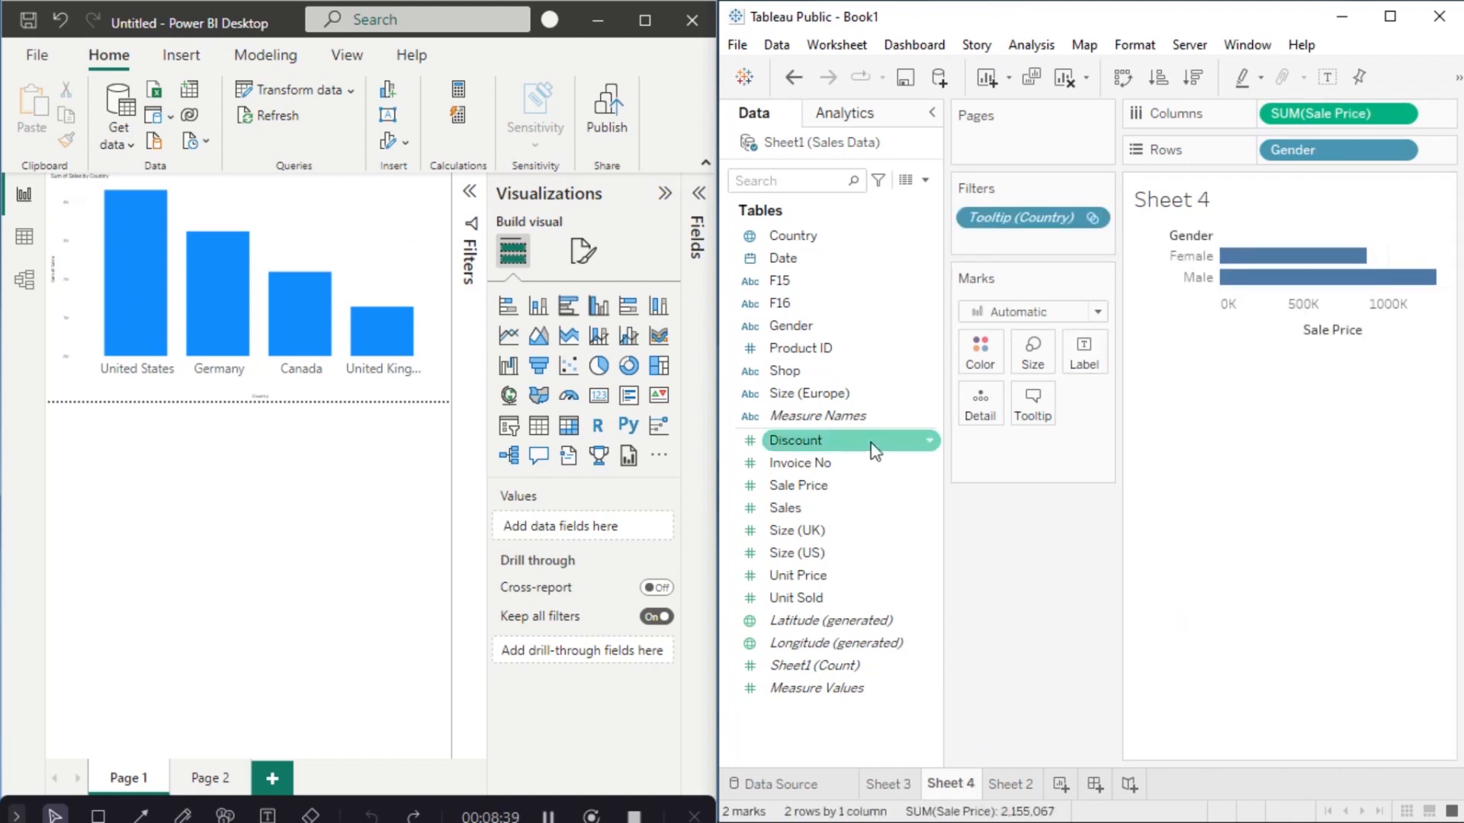
drag(785, 508, 1081, 351)
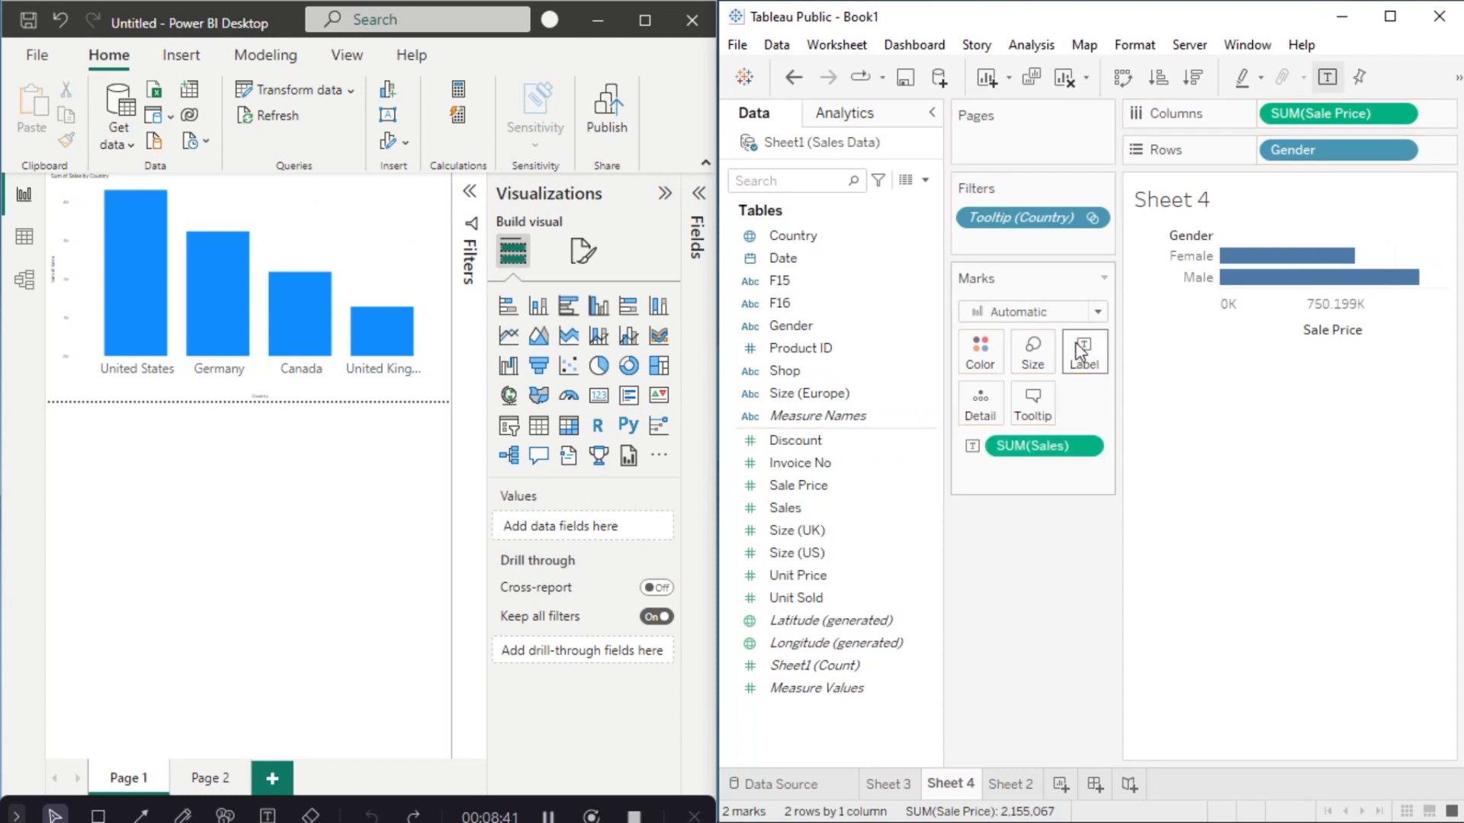
click(906, 788)
mouse_move(1295, 604)
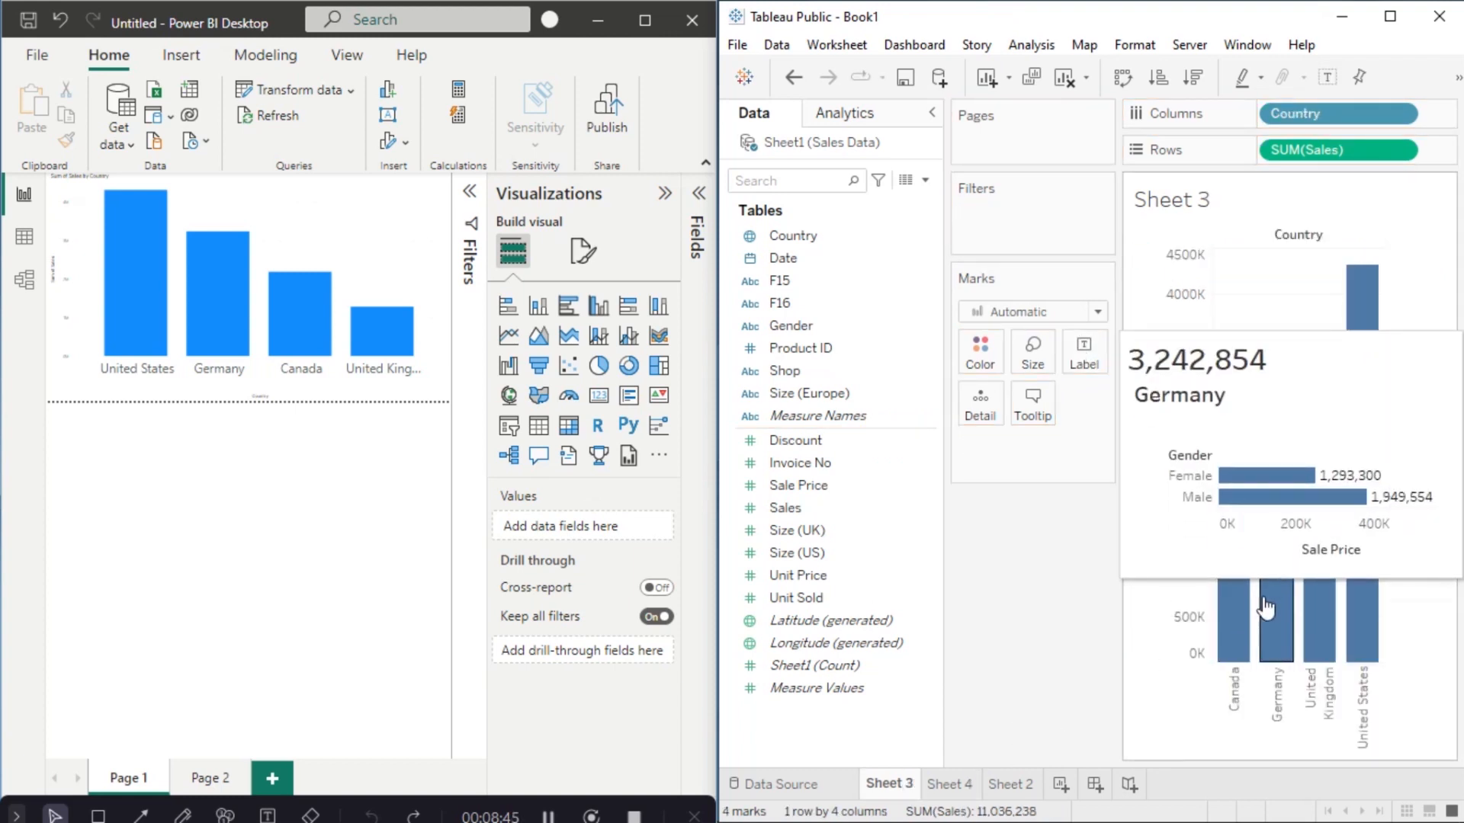
mouse_move(1363, 625)
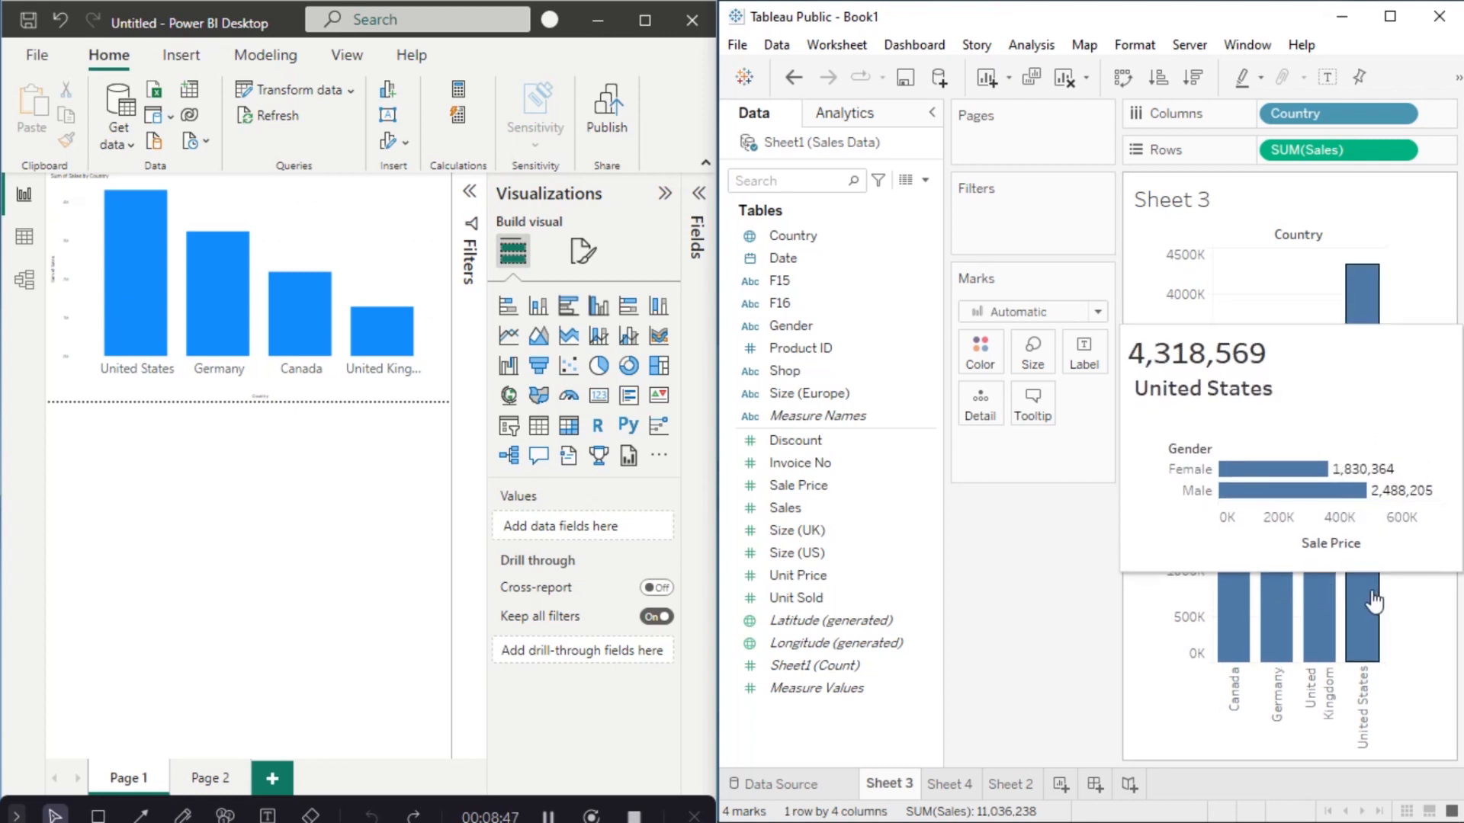
mouse_move(1233, 479)
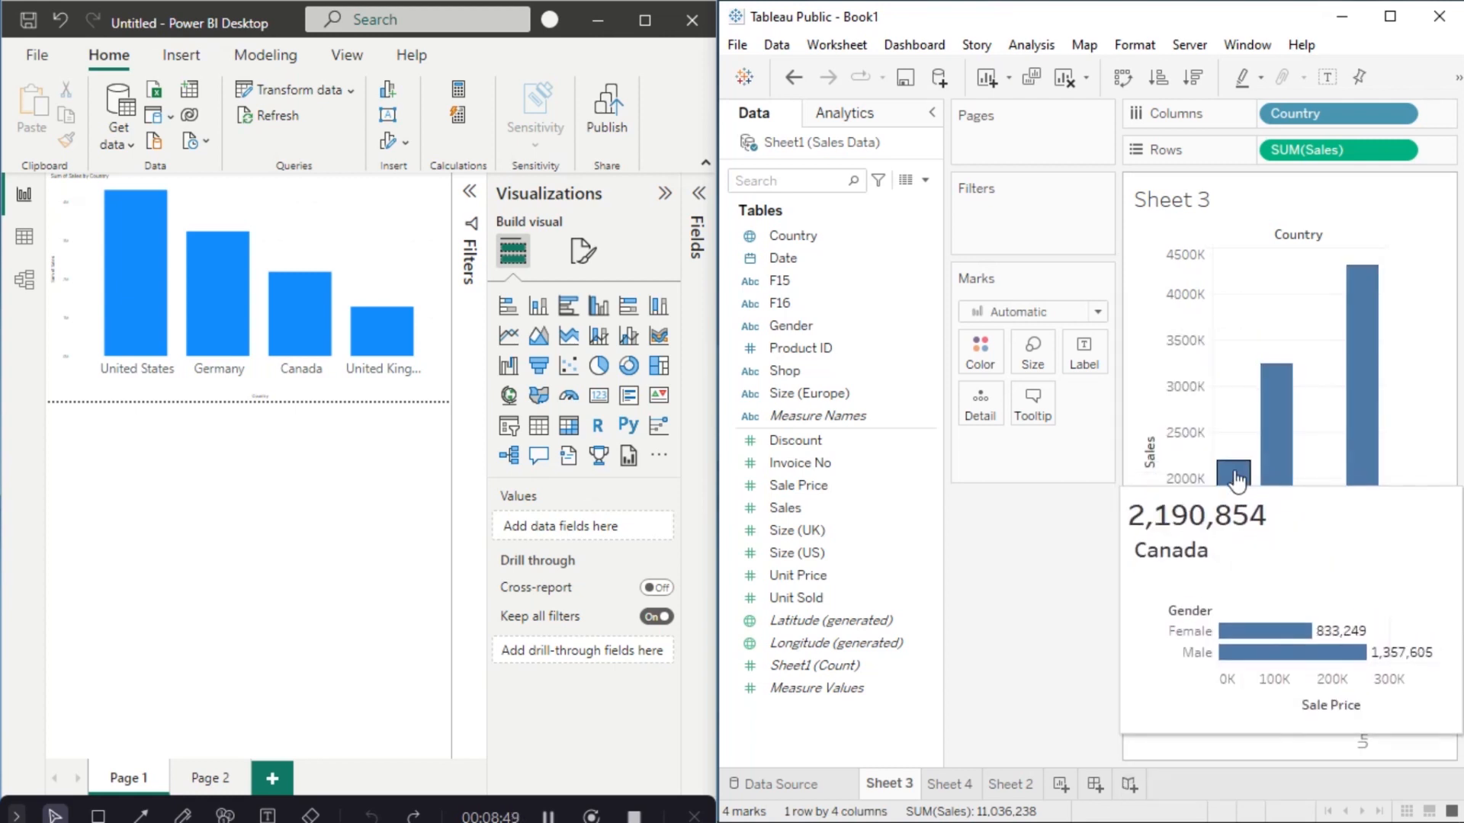